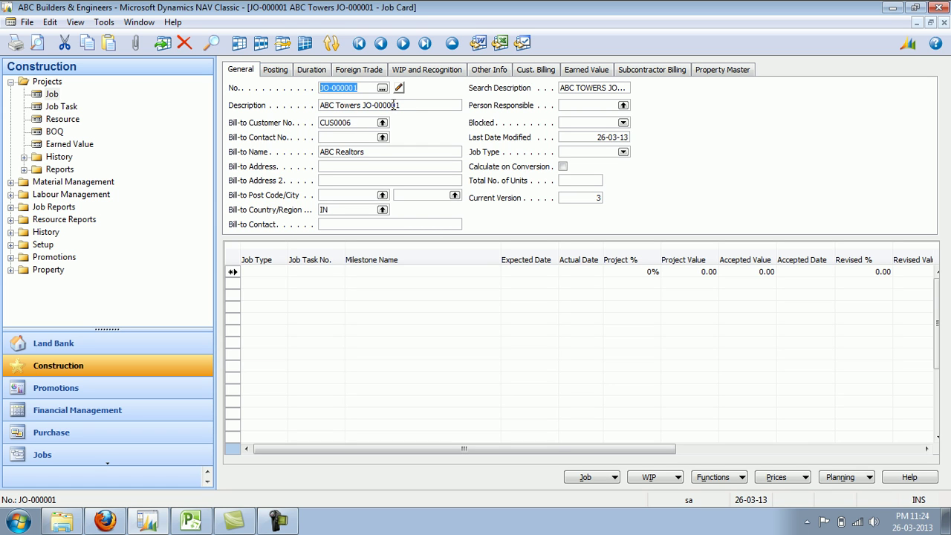
Review the job's number and description, and inspect the WIP cost accounts of its job posting group, MA07.
left_click_drag(409, 105, 312, 108)
left_click_drag(360, 88, 321, 89)
left_click(287, 73)
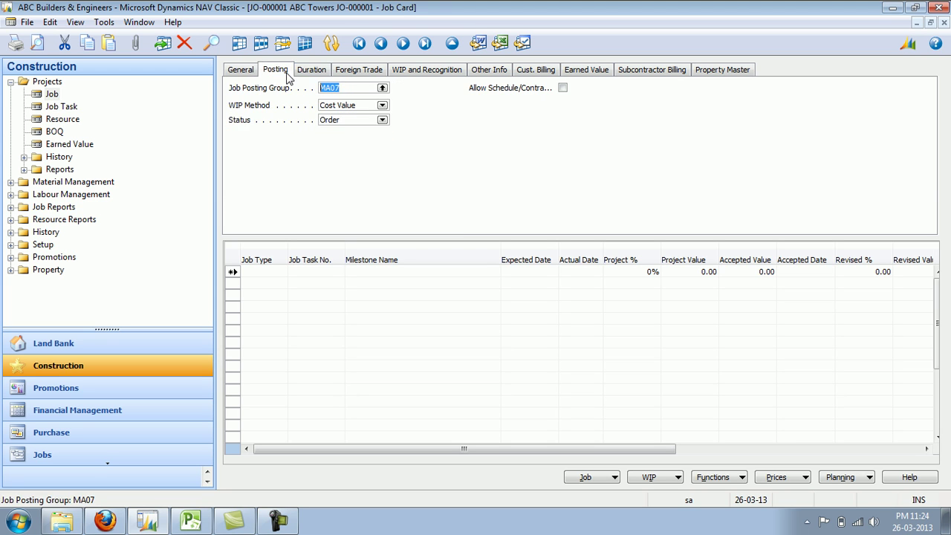
left_click(383, 89)
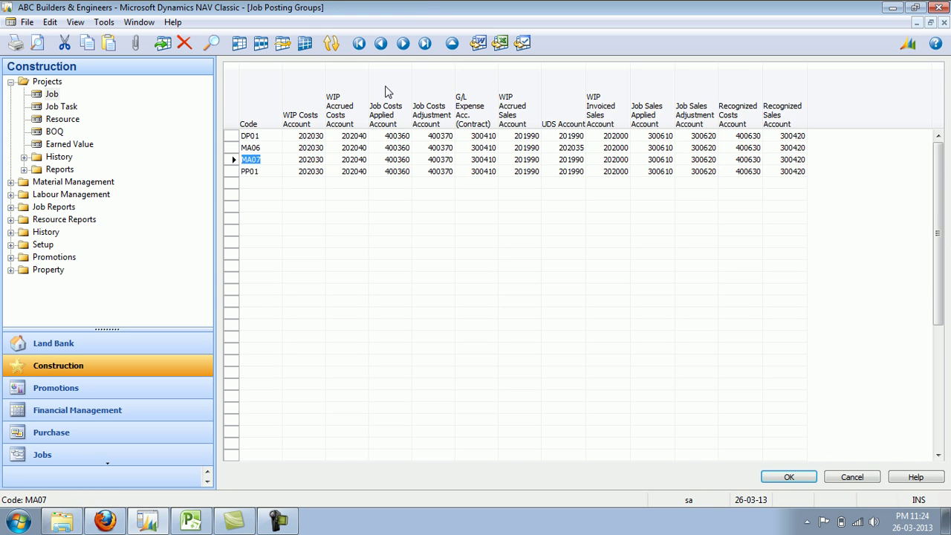
left_click(317, 164)
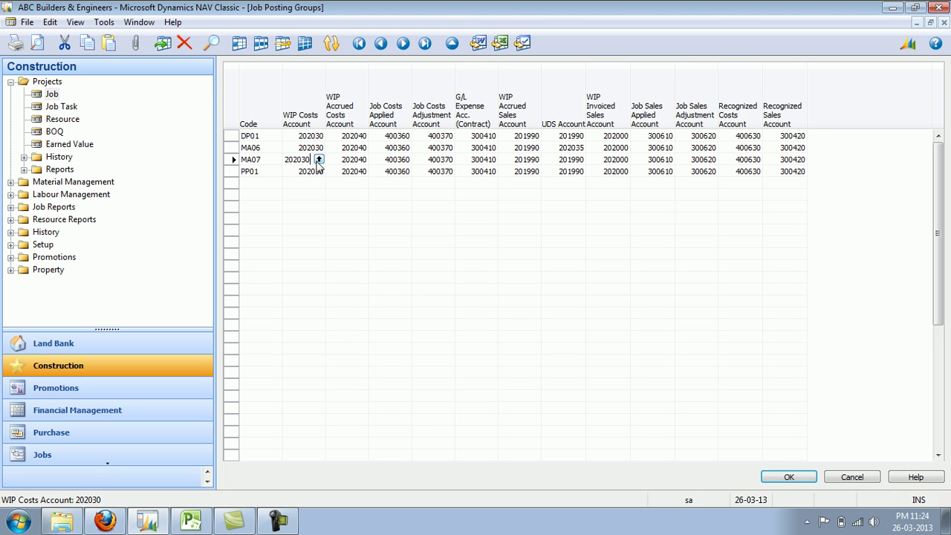
left_click(355, 159)
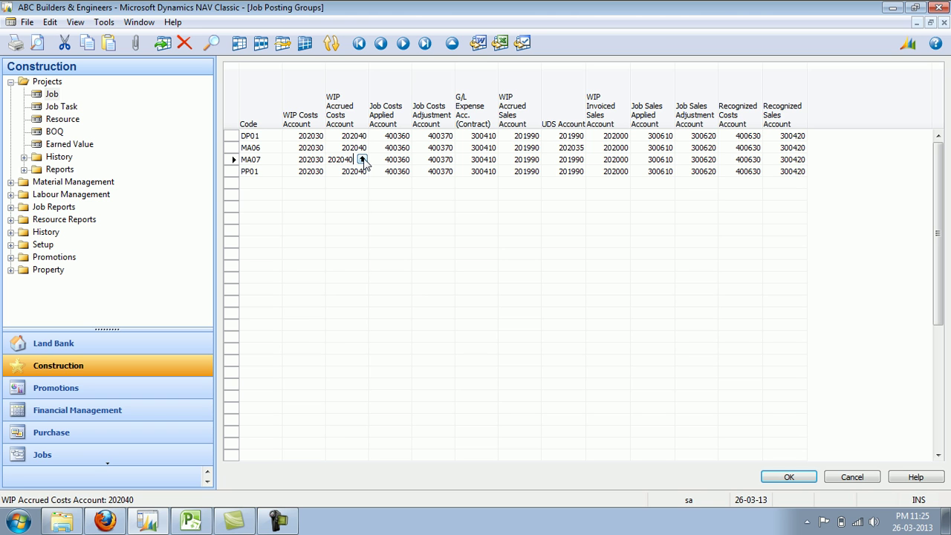
Browse the G/L accounts available for the WIP Accrued Costs Account of MA07, and return to the job card without changes.
left_click(362, 160)
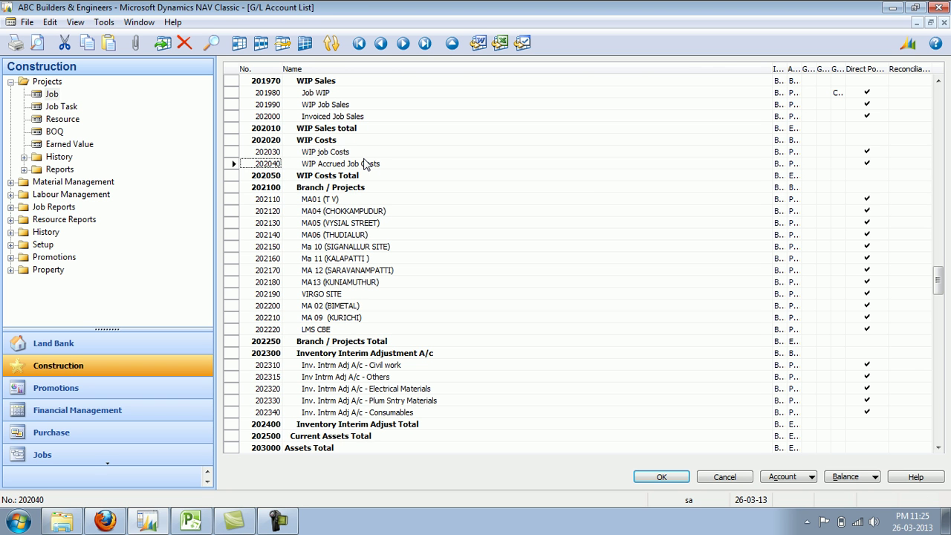
key("Page_Up")
key("Page_Up")
key("Page_Up")
key("Page_Up")
key("Page_Up")
key("Page_Up")
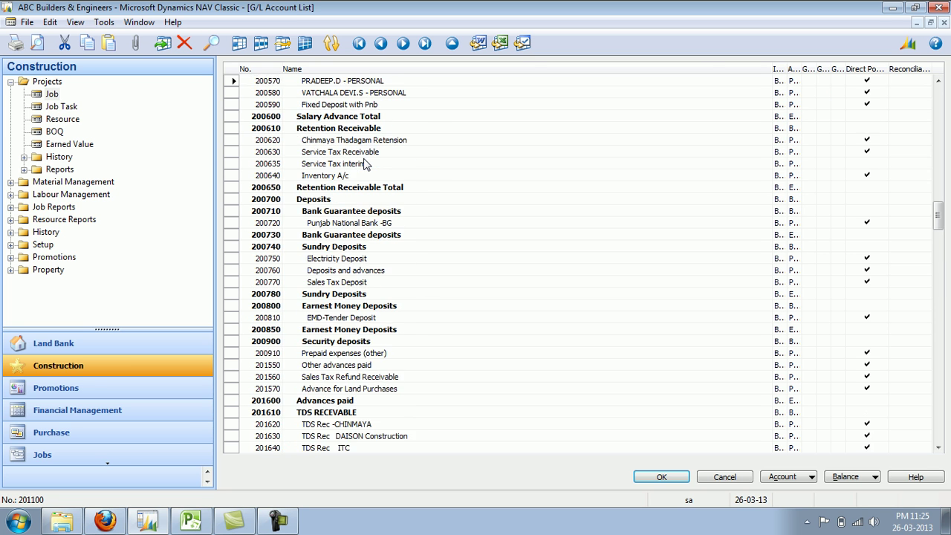
key("Page_Up")
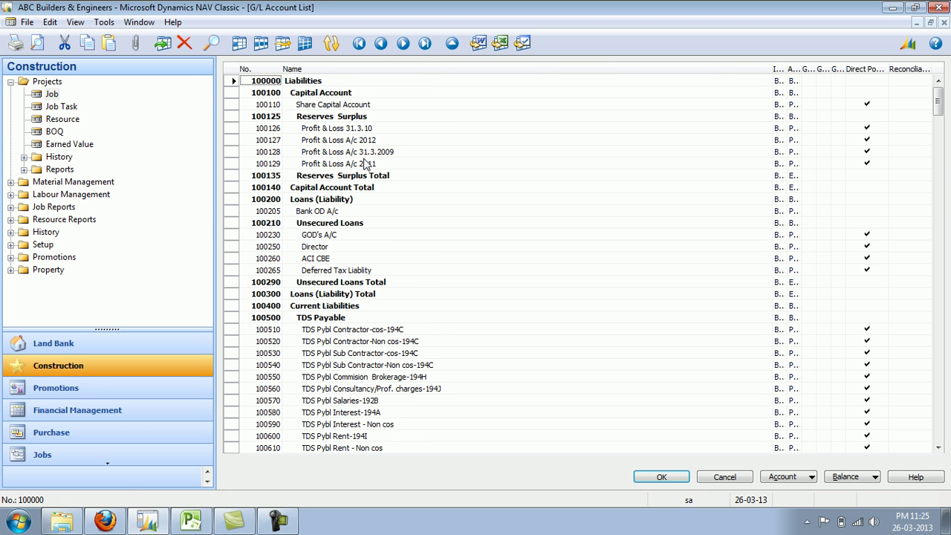
key("Escape")
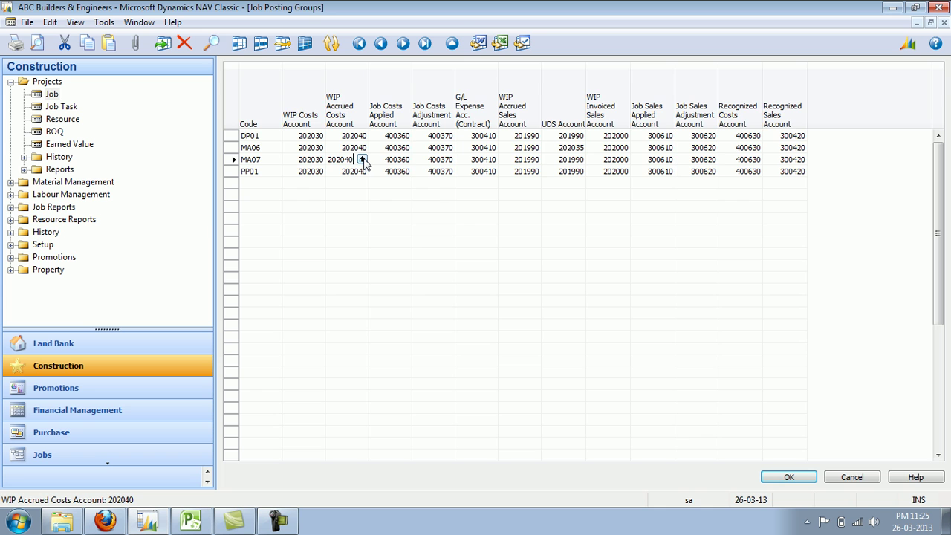
key("Escape")
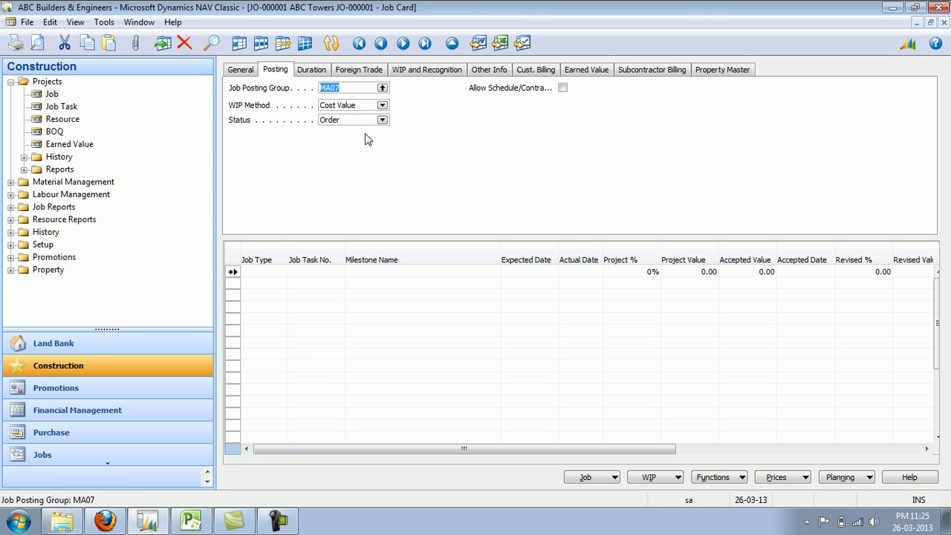
Inspect the available WIP Method and Status options in the job's posting settings.
left_click(382, 105)
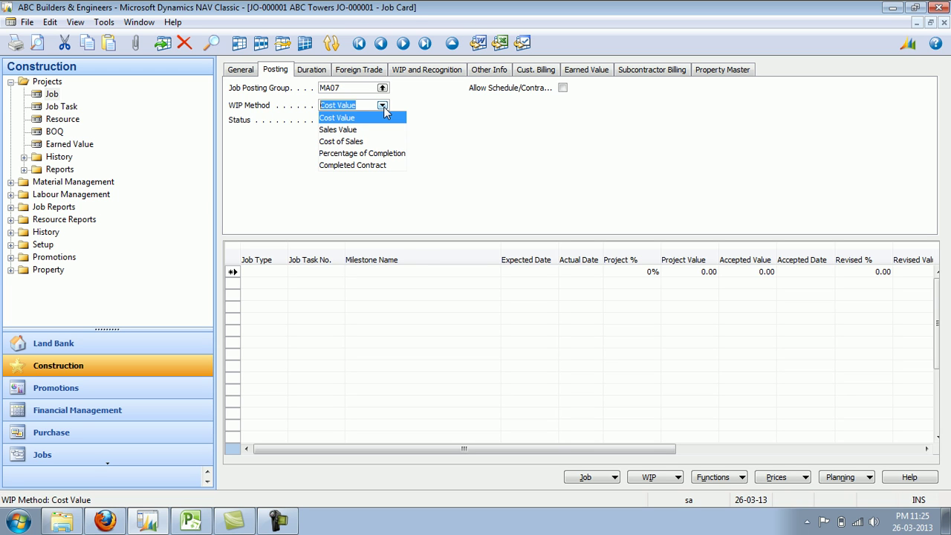
left_click(432, 109)
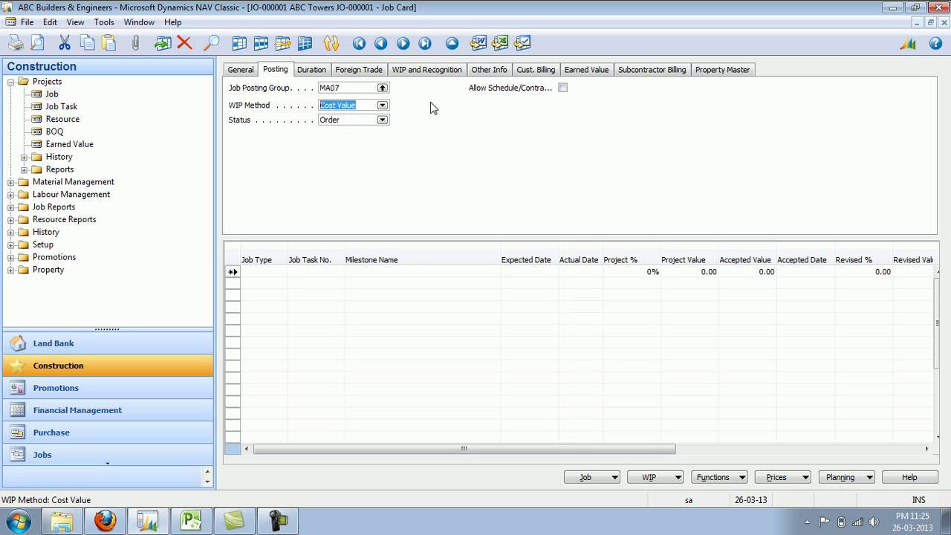
left_click(382, 121)
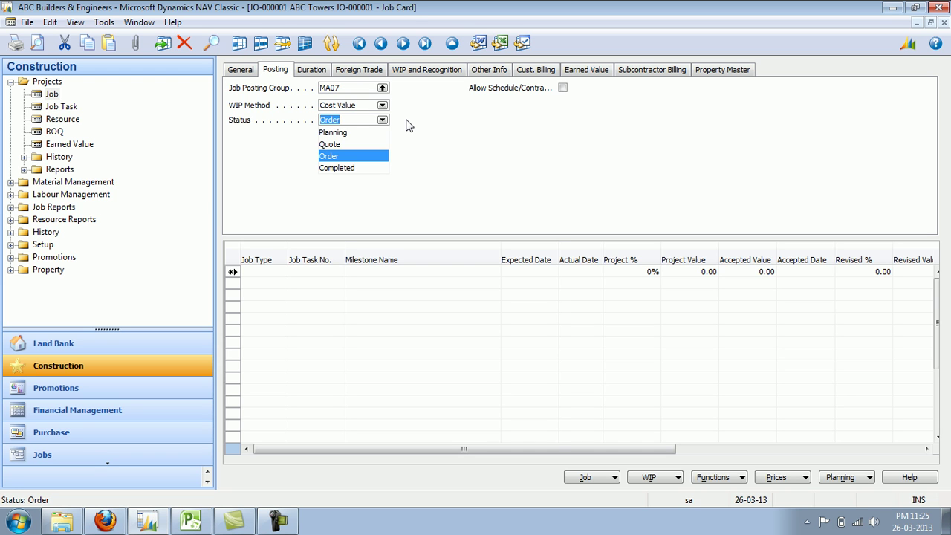
Review the job's duration dates and its total WIP cost and recognized costs amounts.
left_click(322, 76)
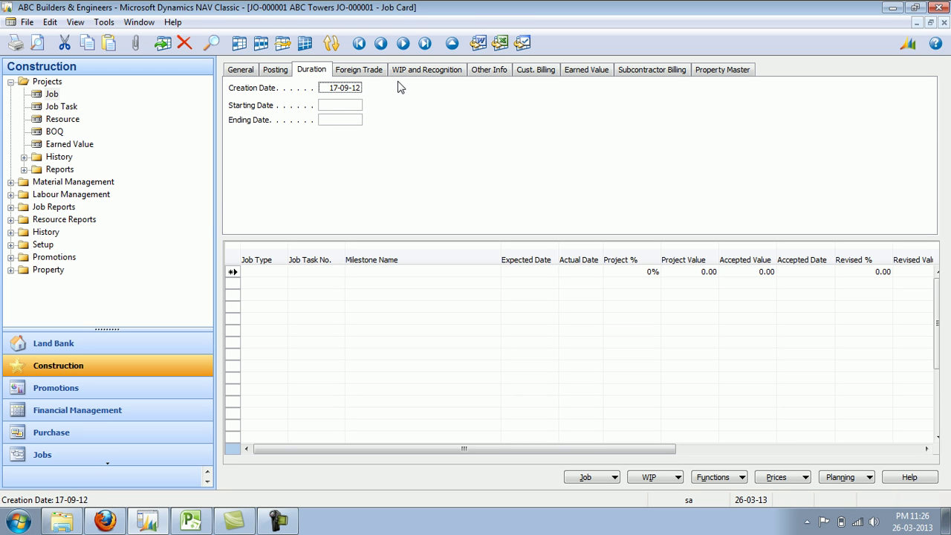
left_click(419, 71)
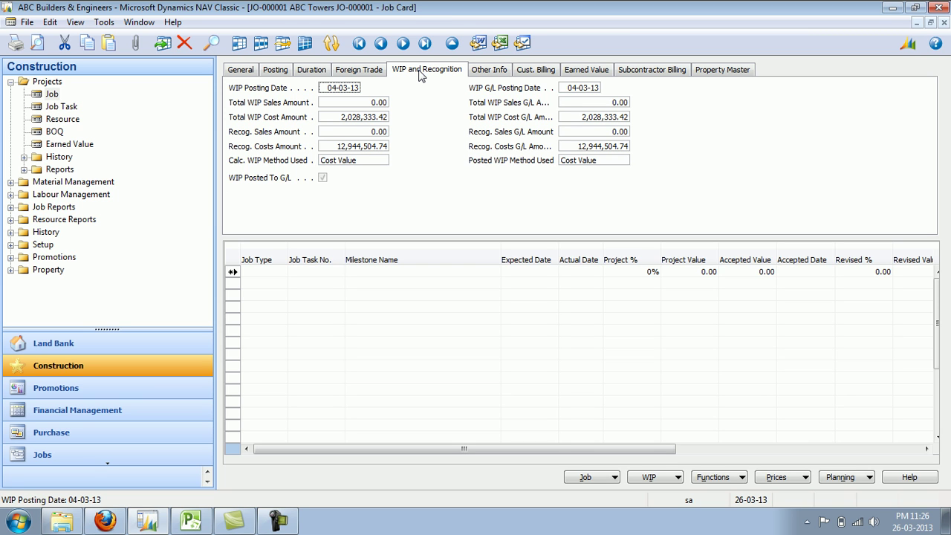
left_click(354, 119)
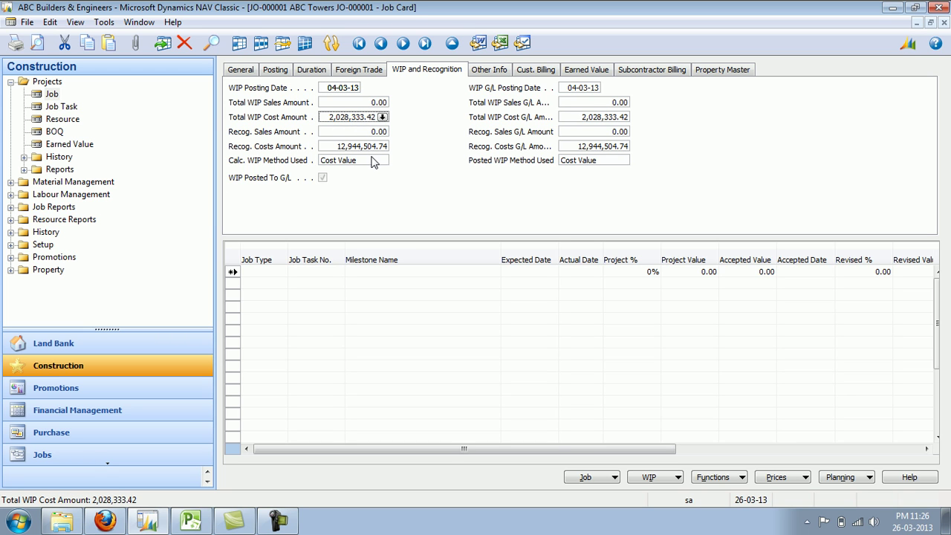
left_click(376, 147)
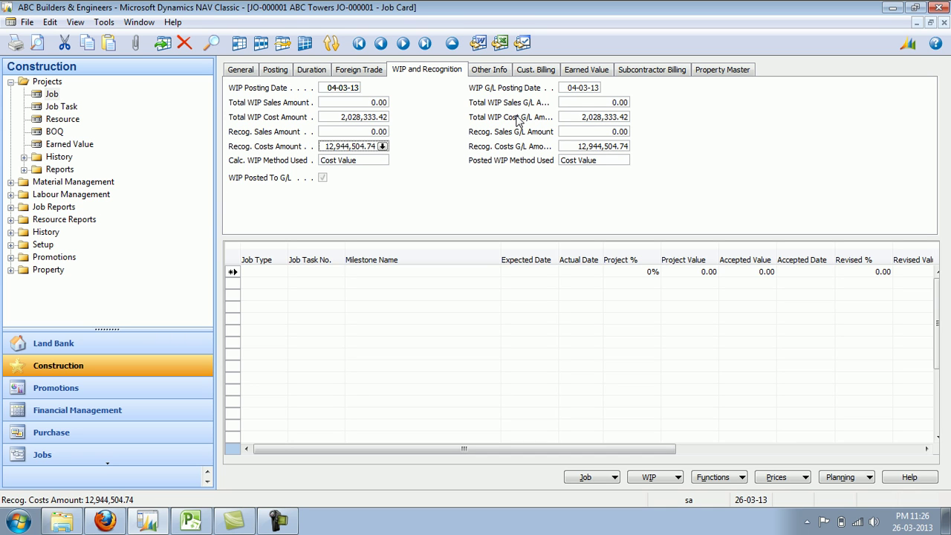
Review the job's other land information and the Billing Type and Material Payment options for customer billing.
left_click(498, 75)
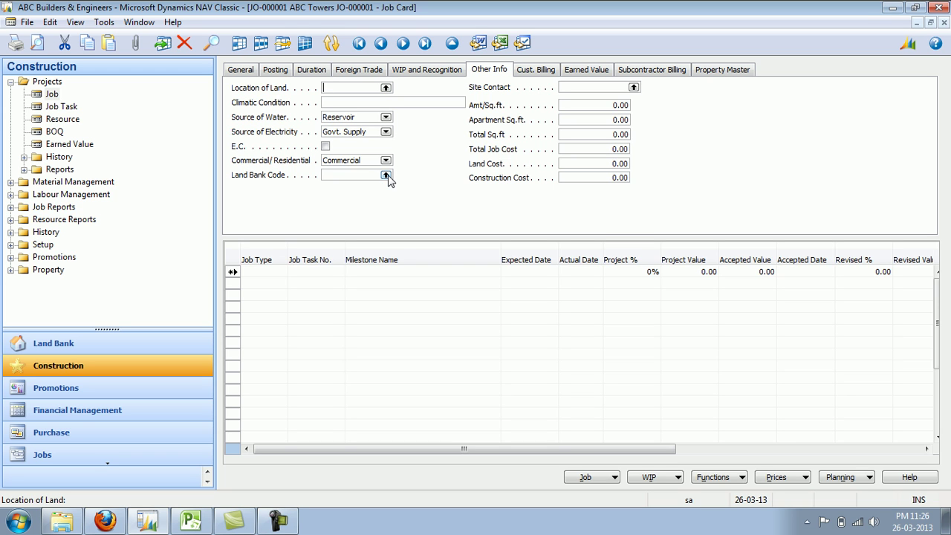
left_click(540, 73)
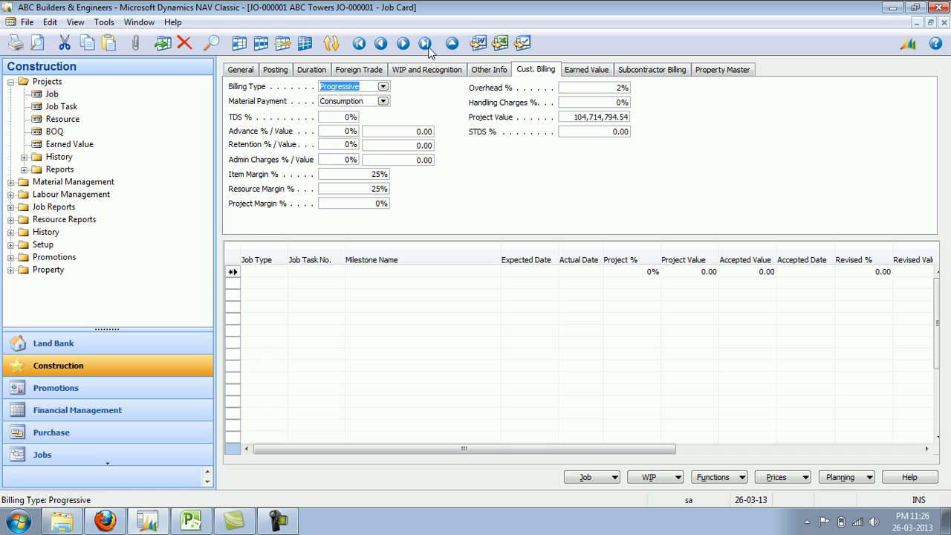
left_click(383, 87)
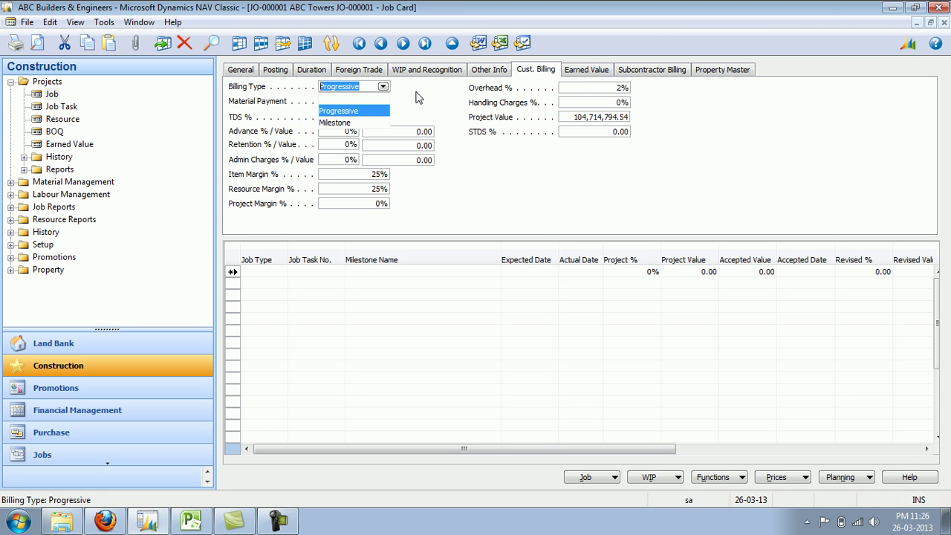
key("Return")
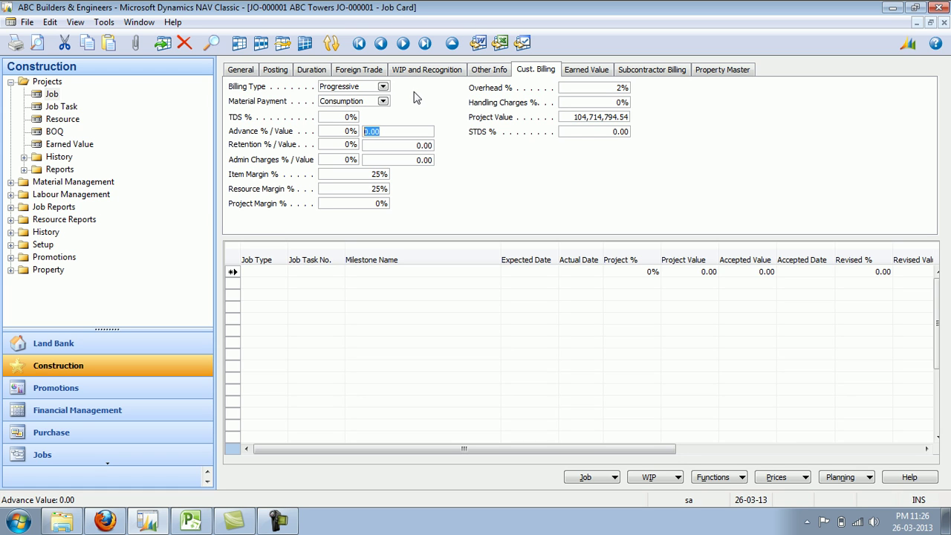
left_click(384, 101)
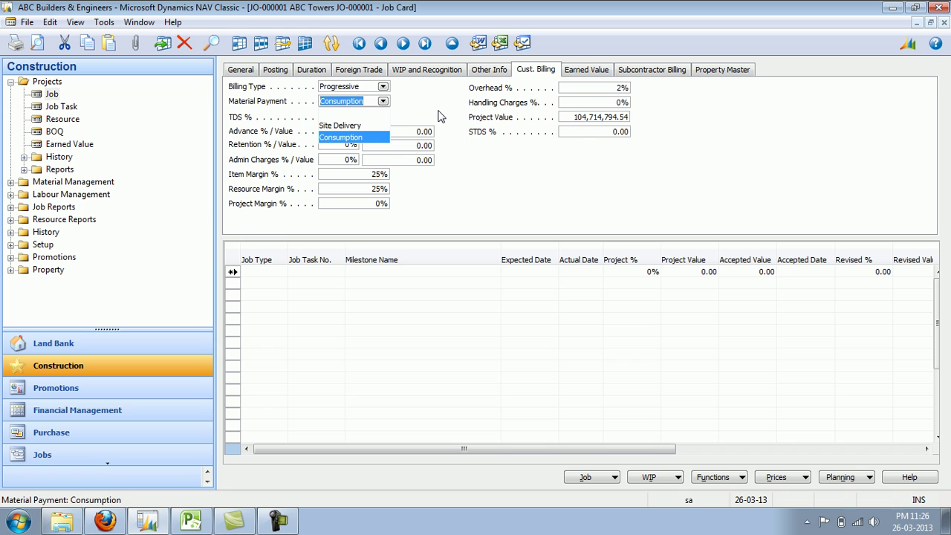
key("Return")
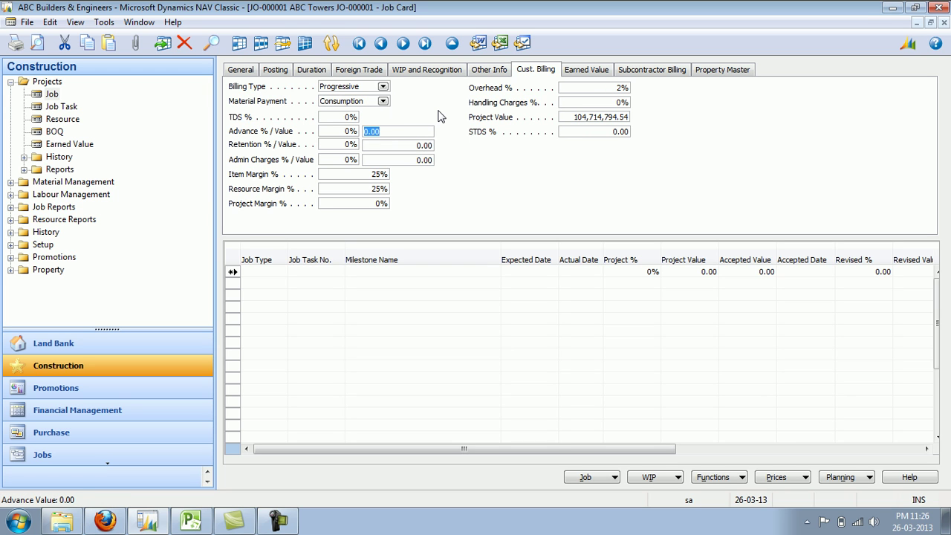
Examine the customer billing percentages for retention, admin charges, and item, resource and project margins.
left_click(346, 146)
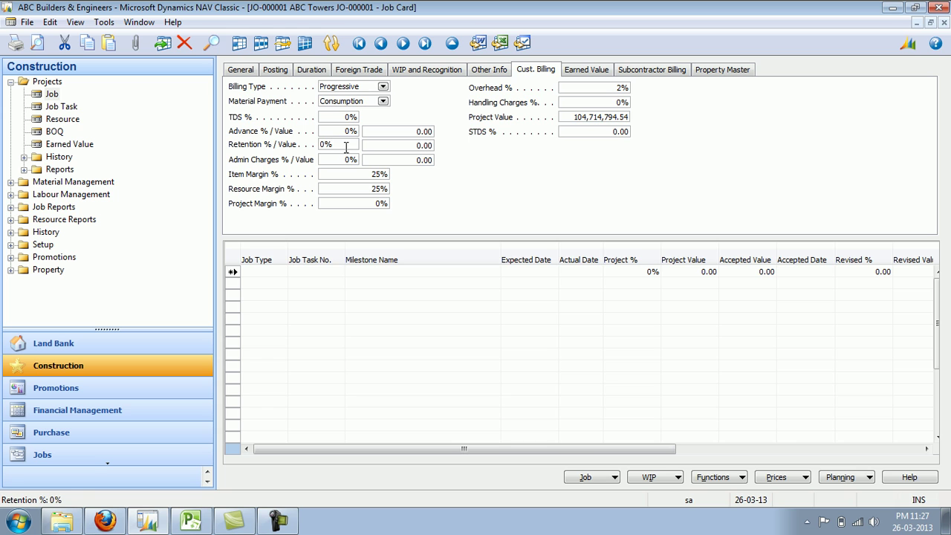
left_click(344, 161)
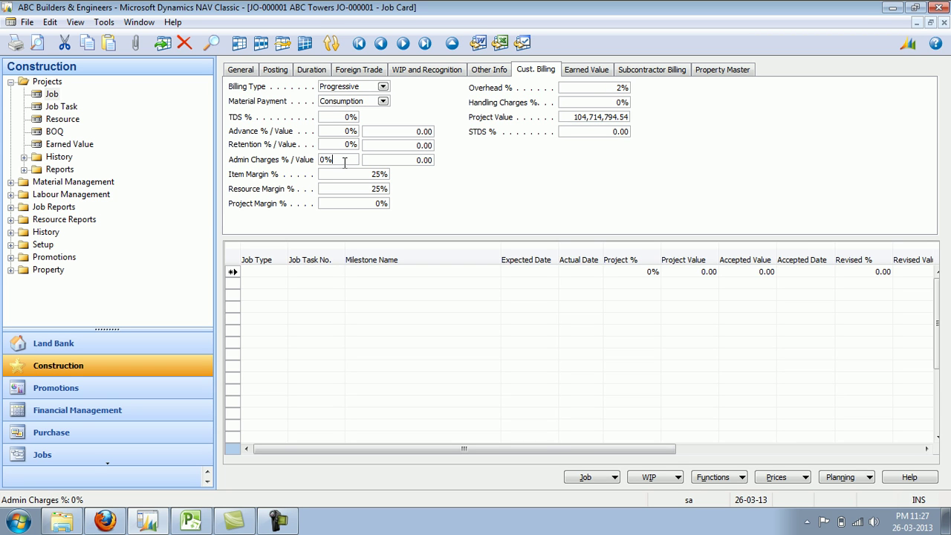
left_click(360, 174)
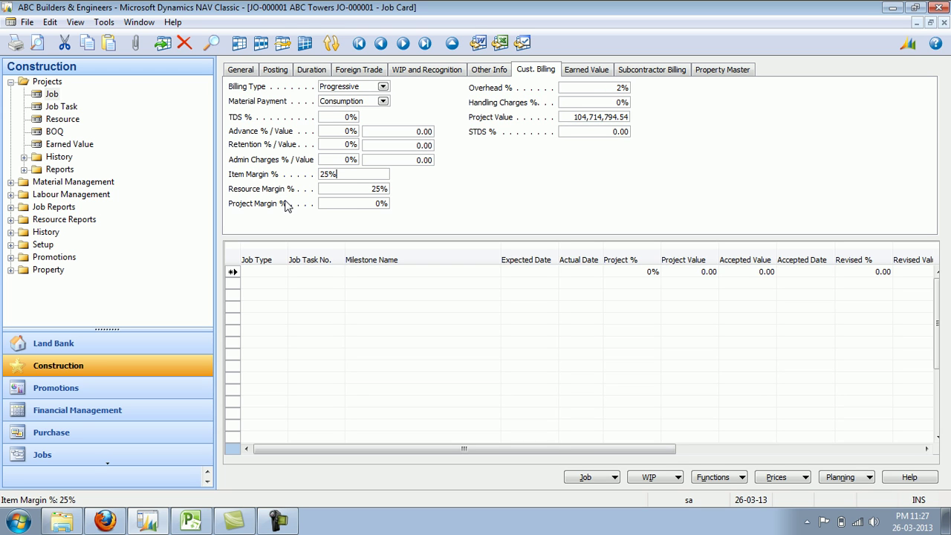
left_click(362, 202)
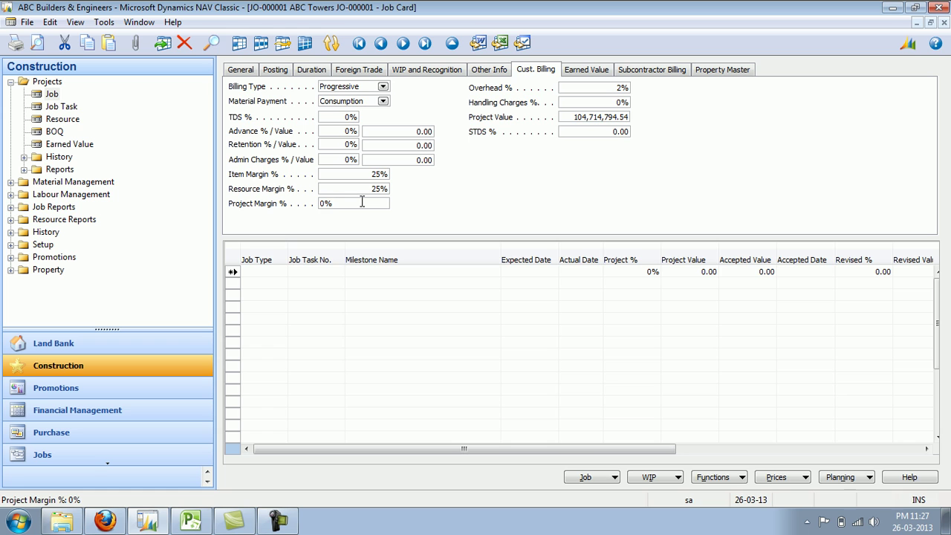
left_click(344, 174)
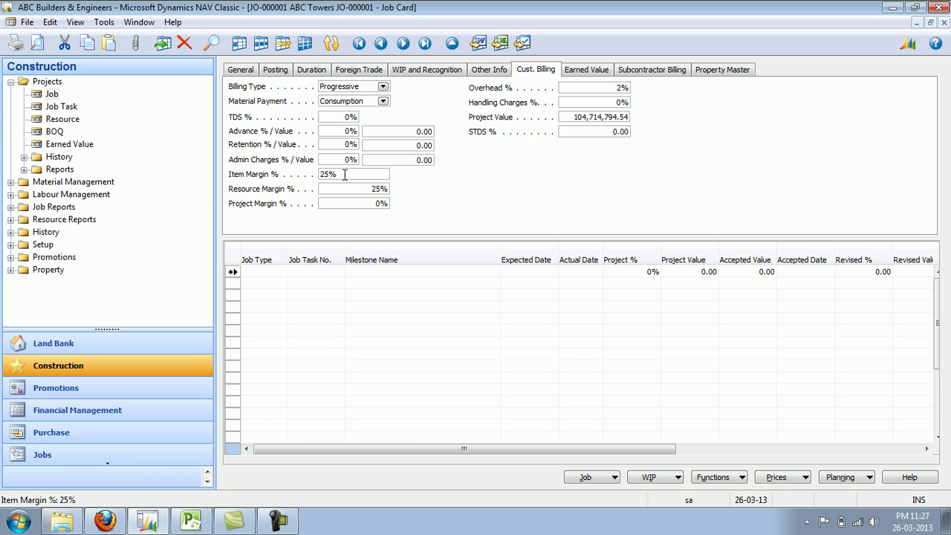
left_click(355, 189)
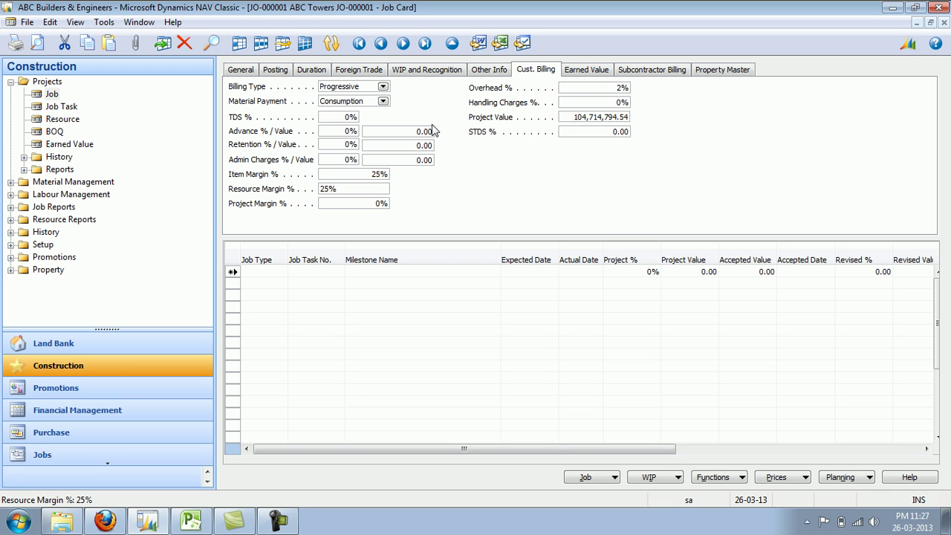
Review the job's earned value figures, focusing on the schedule variance and cost variance.
left_click(594, 74)
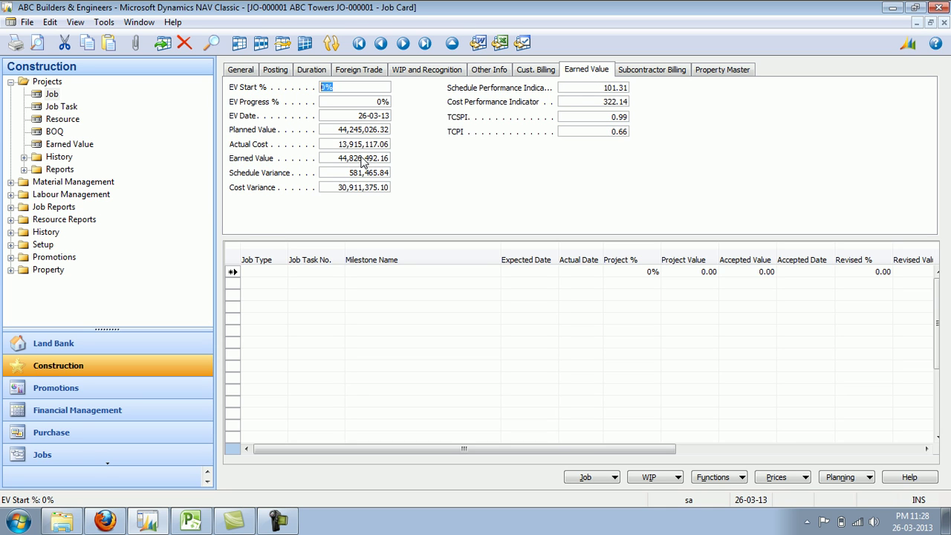
left_click(344, 187)
left_click(340, 173)
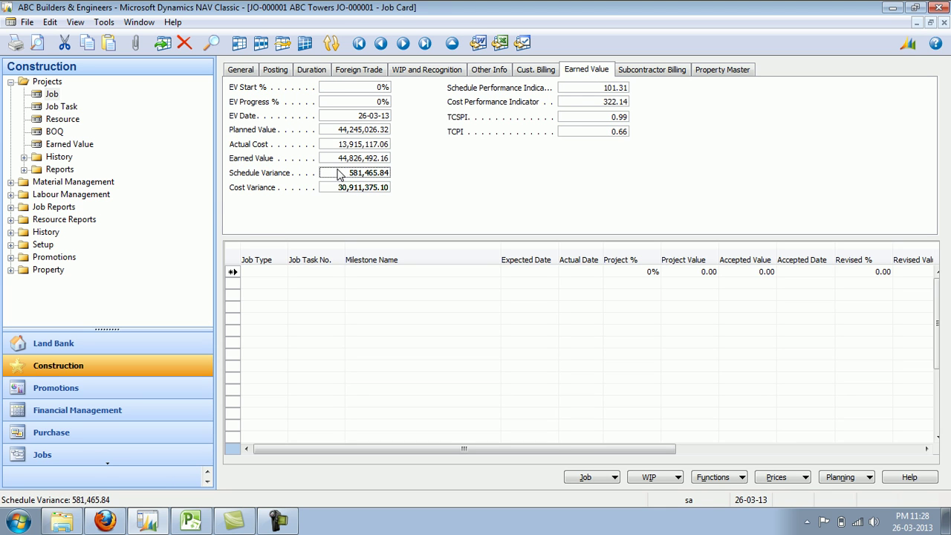
left_click(342, 193)
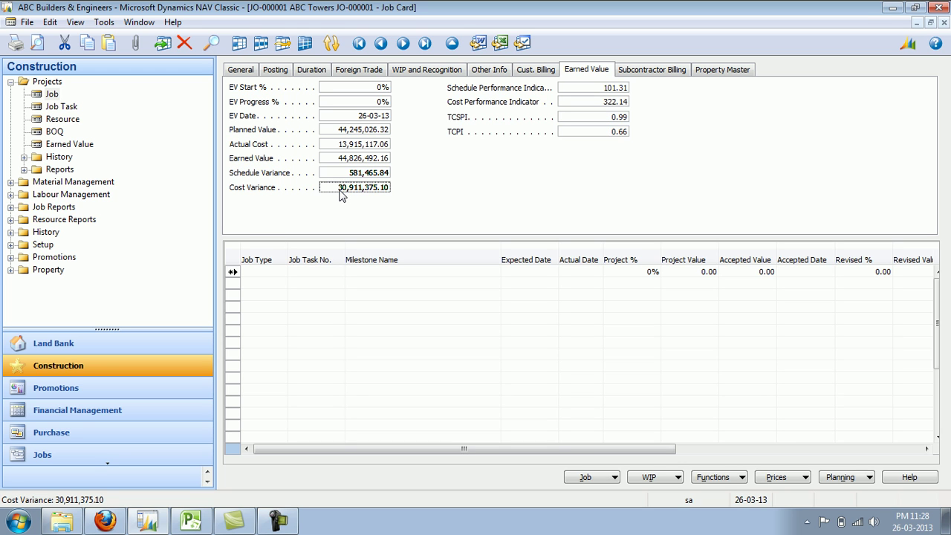
Inspect the Billing Type and Material Payment options available for the job's subcontractor billing.
left_click(645, 73)
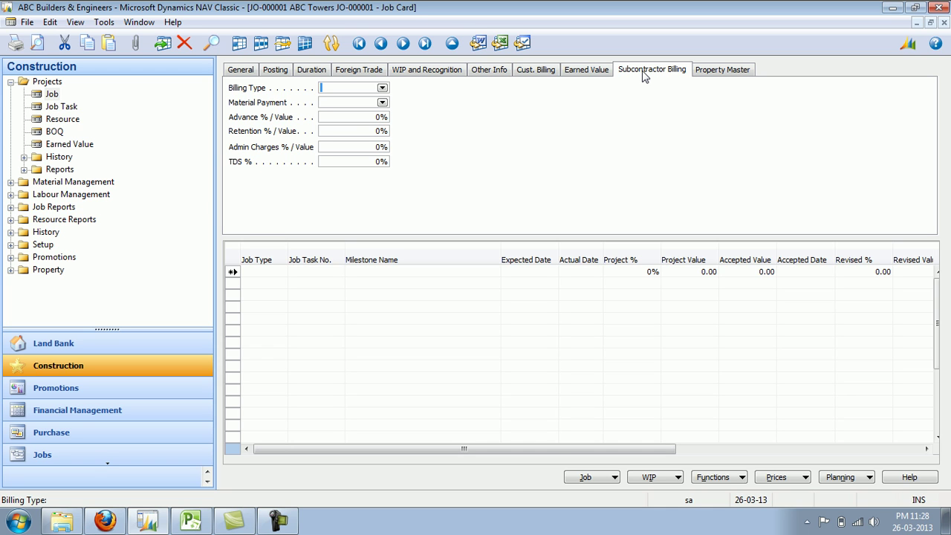
left_click(383, 88)
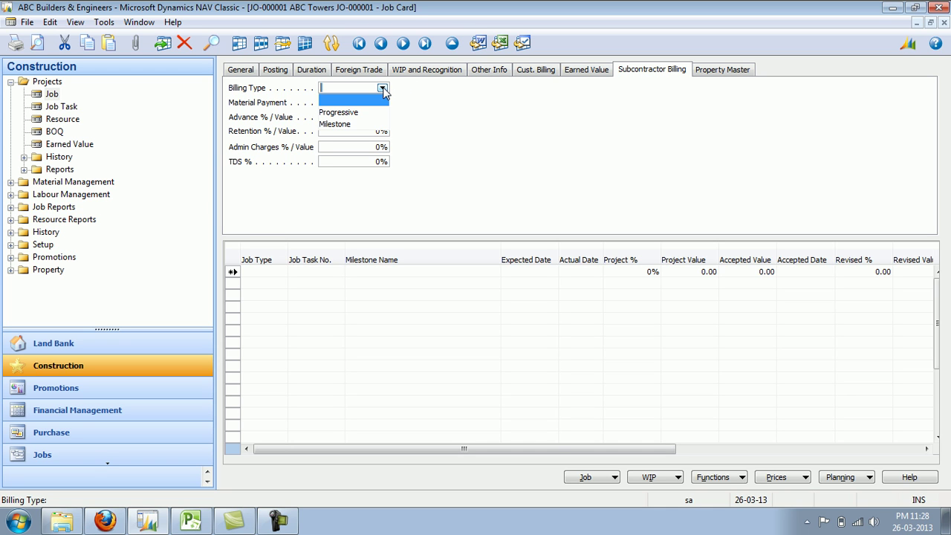
key("Tab")
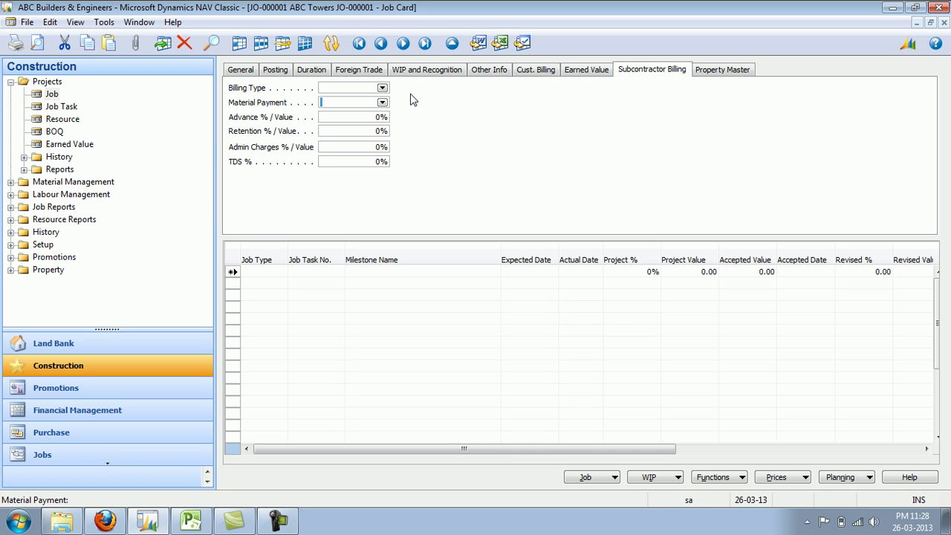
left_click(383, 103)
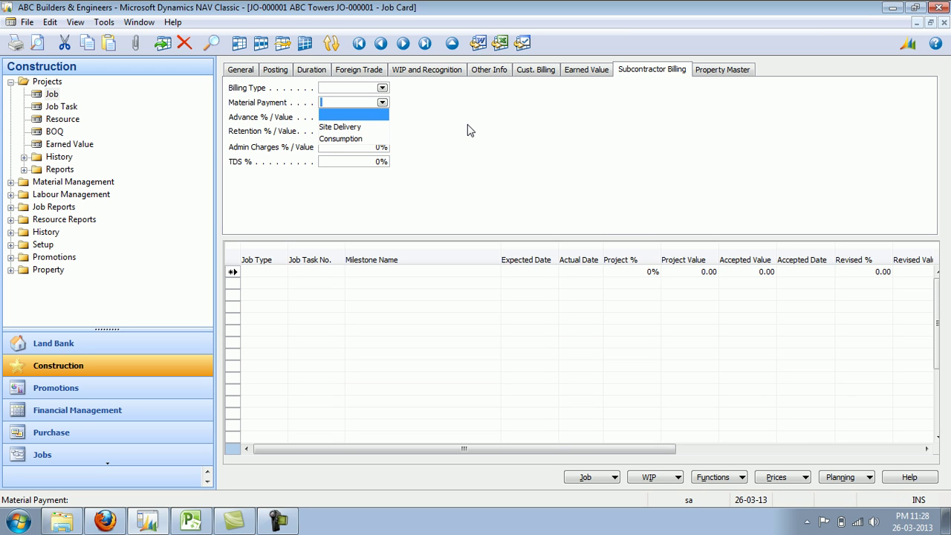
Leave the subcontractor billing settings and open the ABC Towers job task lines at the first task, JT-10000.
key("Tab")
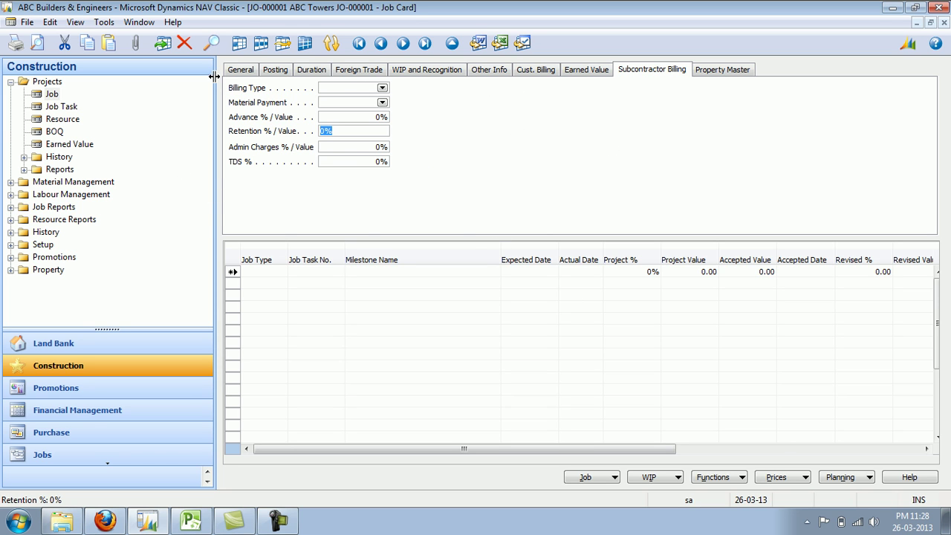
left_click(239, 69)
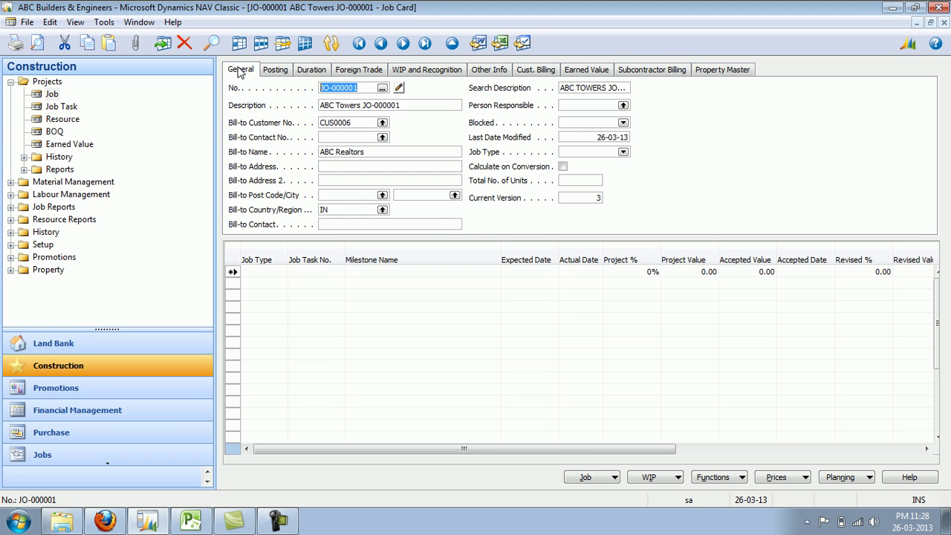
left_click(68, 110)
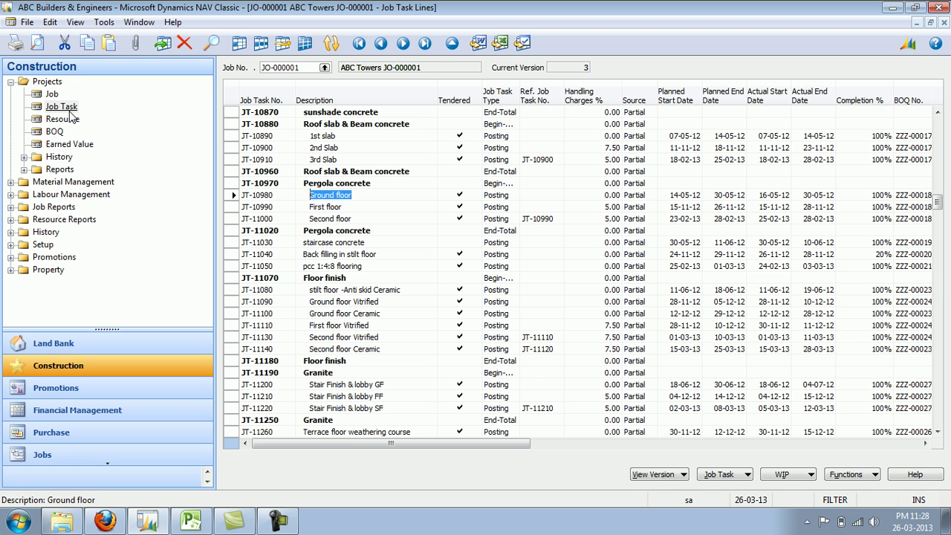
key("Up")
key("Up")
key("Up")
key("Up")
key("Up")
key("Up")
key("Up")
key("Up")
key("Up")
key("Up")
key("Up")
key("Up")
key("Up")
key("Up")
key("Up")
key("Up")
key("Up")
key("Up")
key("Up")
key("Up")
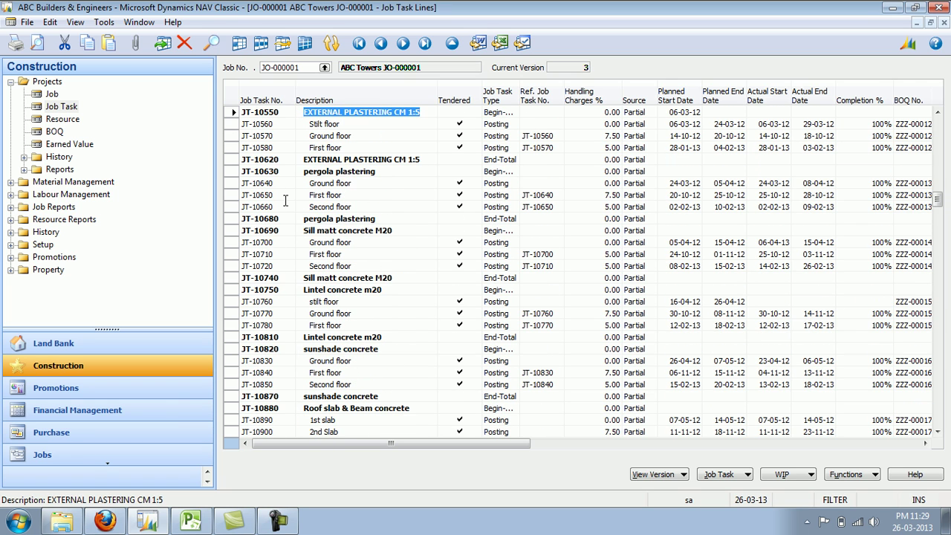
key("Up")
key("Up")
key("Up")
key("Up")
key("Up")
key("Up")
key("Up")
key("Up")
key("Up")
key("Up")
key("Up")
key("Up")
key("Up")
key("Up")
key("Up")
key("Up")
key("Up")
key("Up")
key("Up")
key("Up")
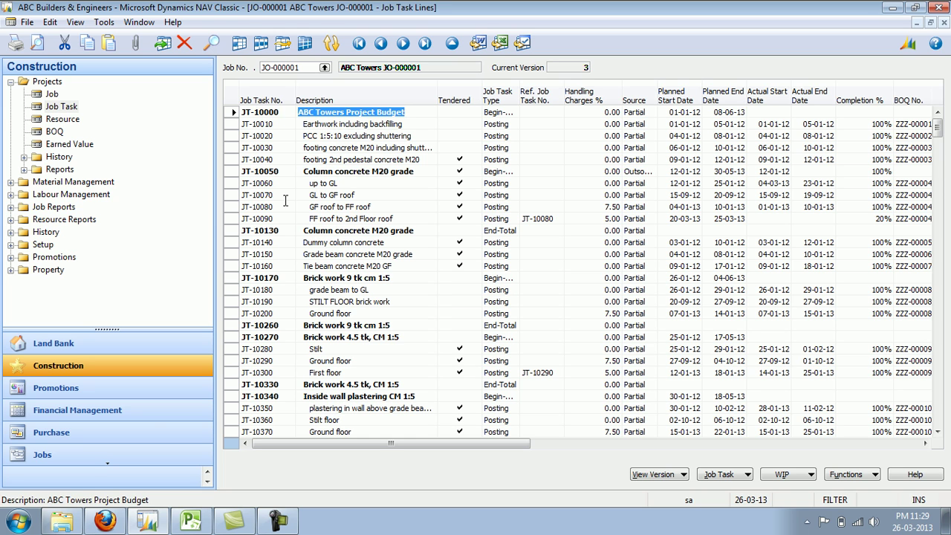
Look through the first task descriptions under ABC Towers Project Budget.
key("Down")
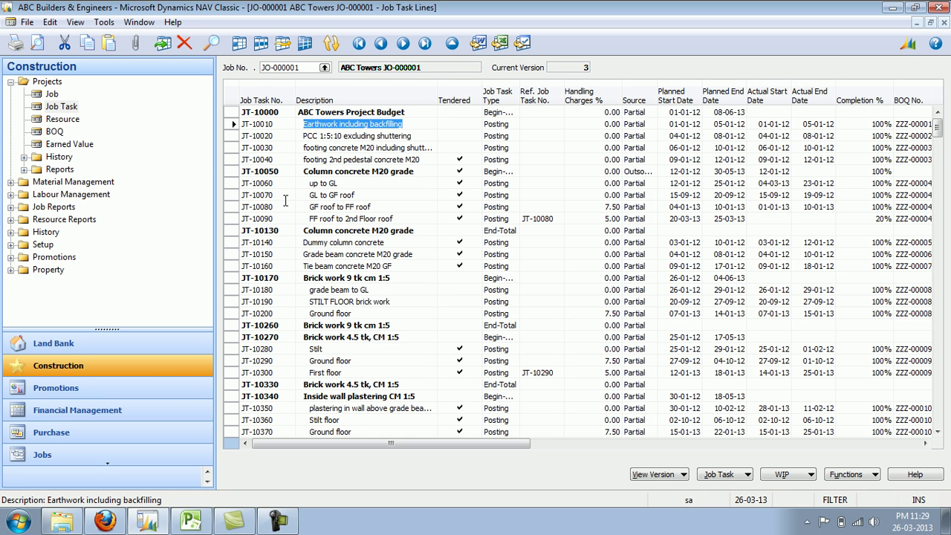
key("Down")
key("Down")
key("Up")
key("Up")
key("Up")
Review the Job Task Type of each line from JT-10000 to the closing Column concrete M20 grade line, JT-10130.
key("Tab")
key("Tab")
key("Down")
key("Down")
key("Down")
key("Down")
key("Down")
key("Down")
key("Down")
key("Down")
key("Down")
key("Down")
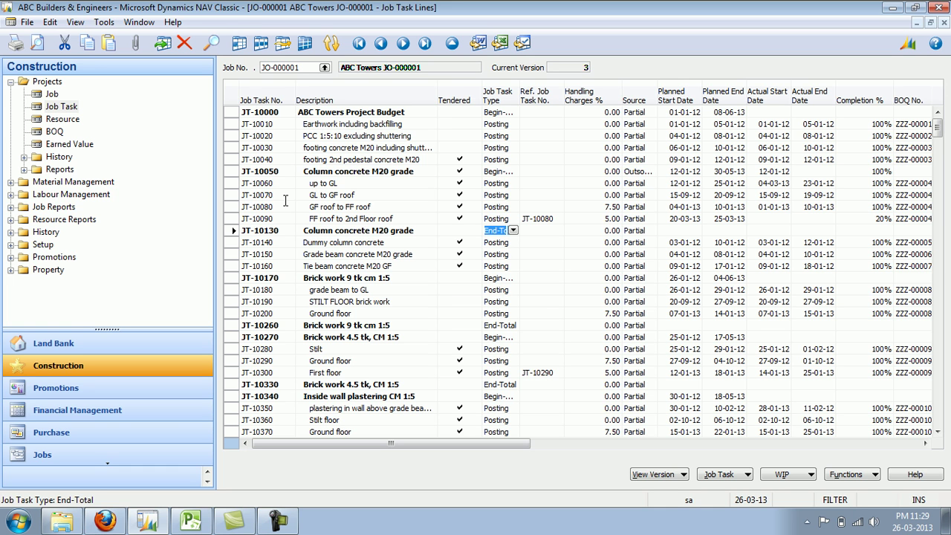
Follow line JT-10130 across its date, completion, BOQ, quantity and unit cost fields to its Totaling range.
key("Tab")
key("Tab")
key("Tab")
key("Tab")
key("Tab")
key("Tab")
key("Tab")
key("Tab")
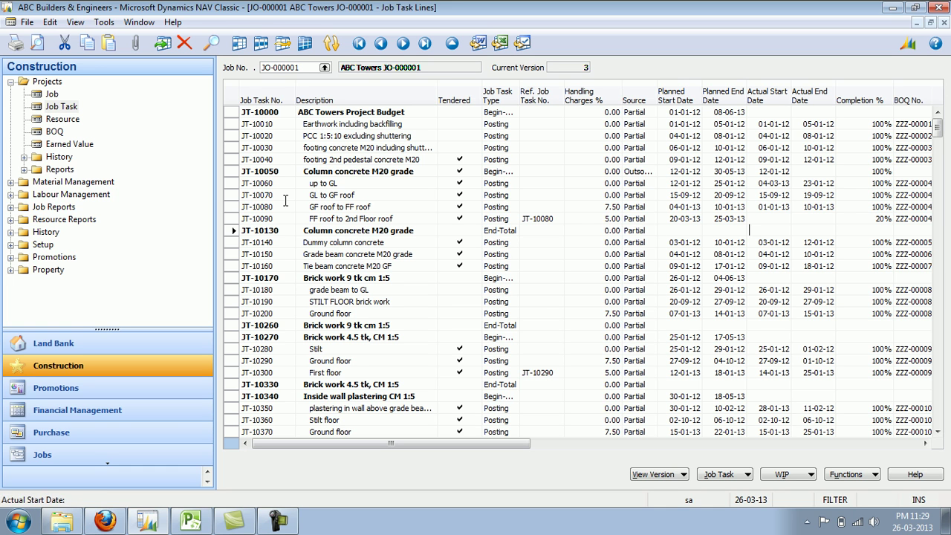
key("Tab")
key("Tab")
key("Tab")
key("Tab")
key("Tab")
key("Tab")
key("Tab")
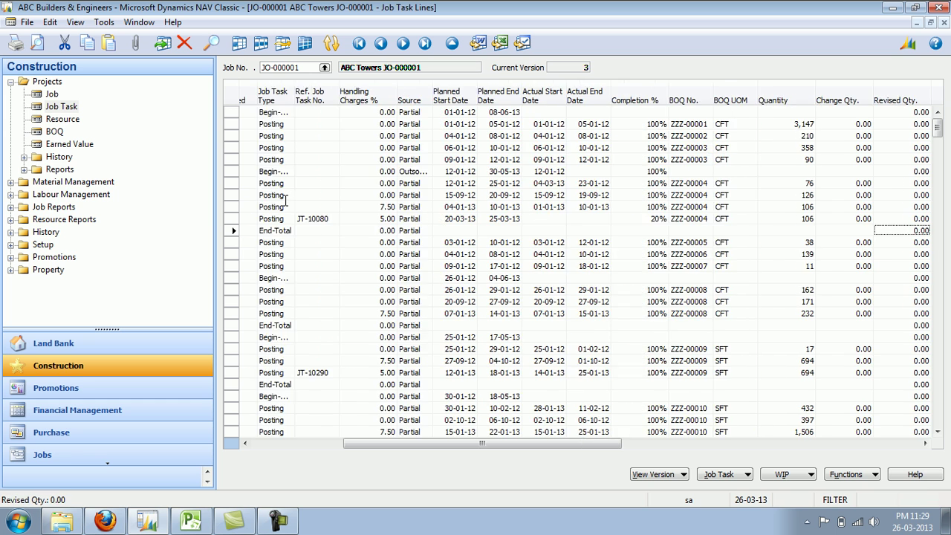
key("Tab")
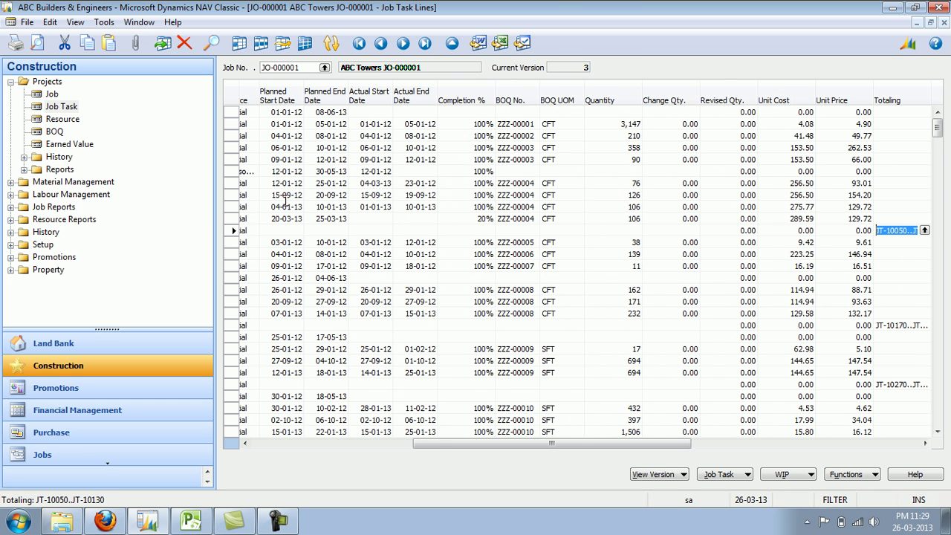
Examine the budgeted, usage and contract costs and prices on line JT-10130.
key("Tab")
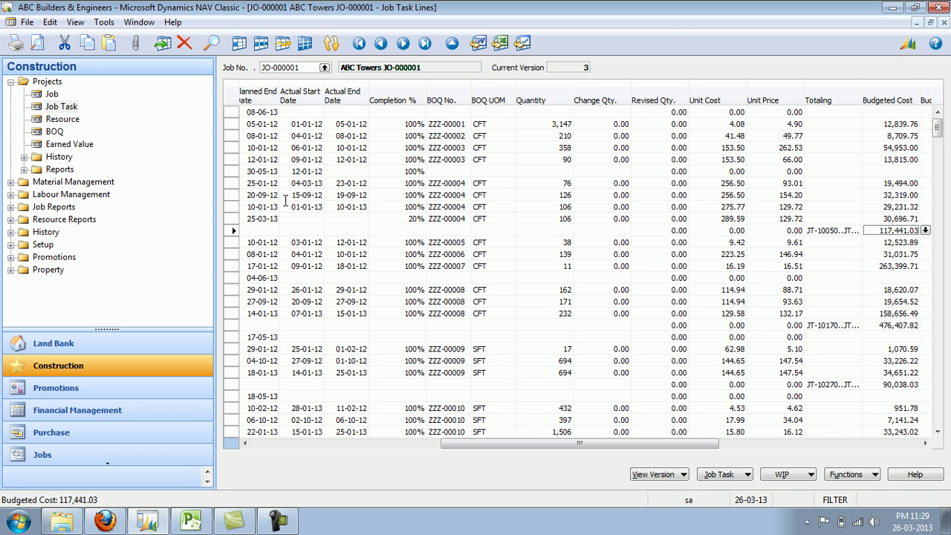
key("Tab")
key("Tab")
key("shift+Tab")
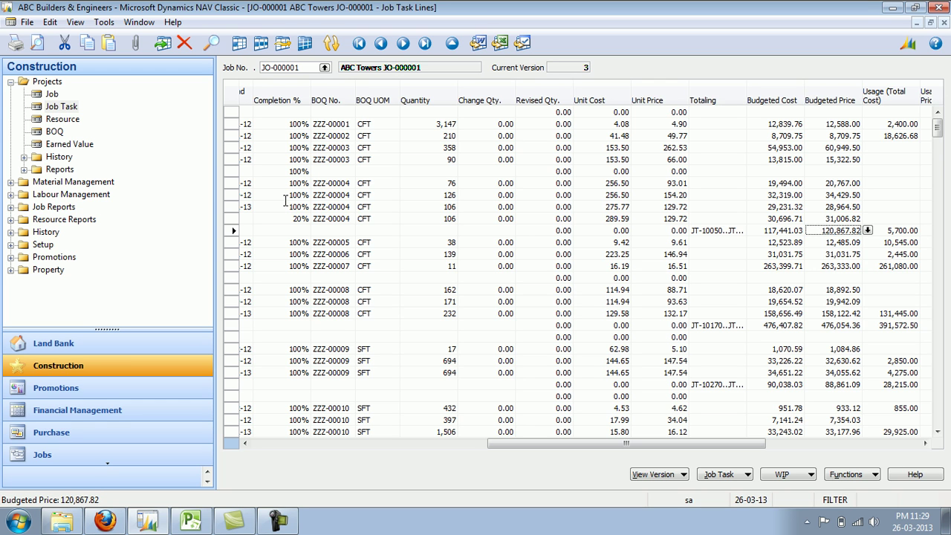
key("Tab")
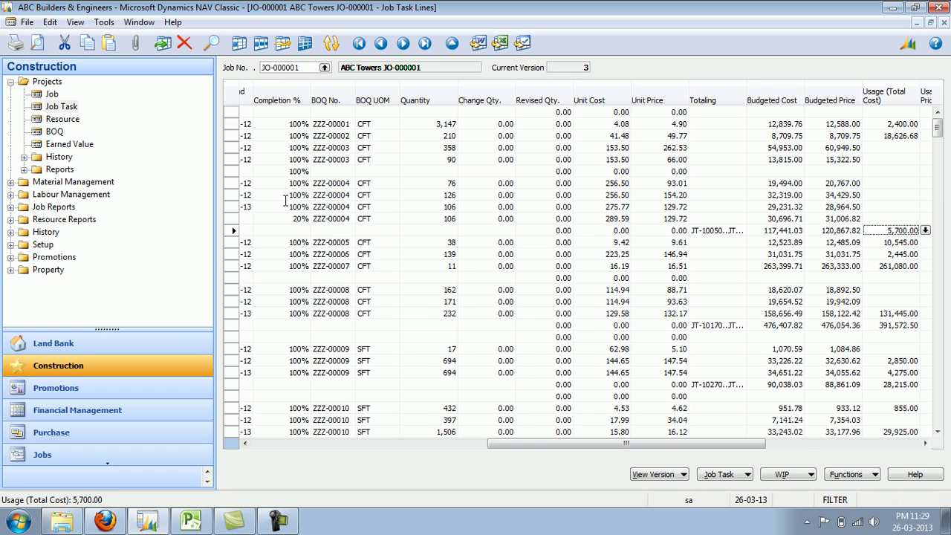
key("Tab")
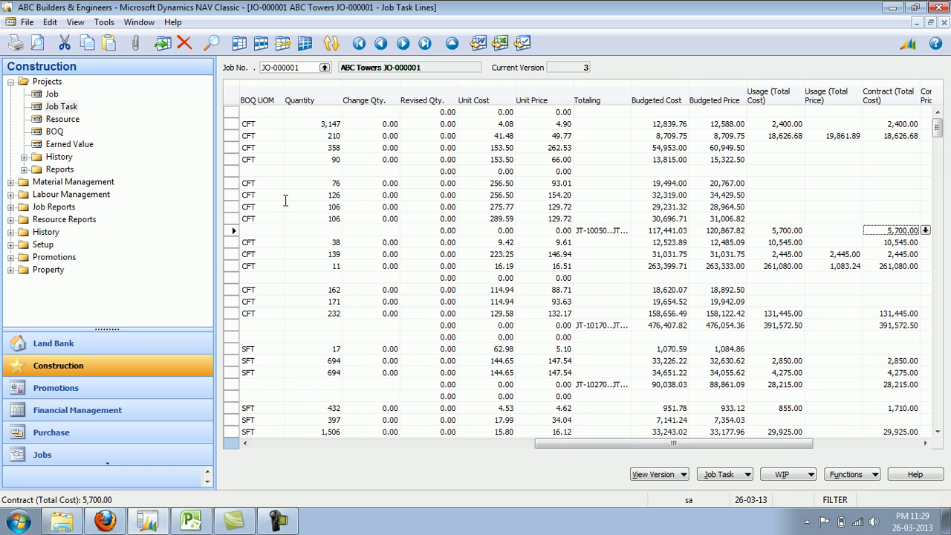
key("Tab")
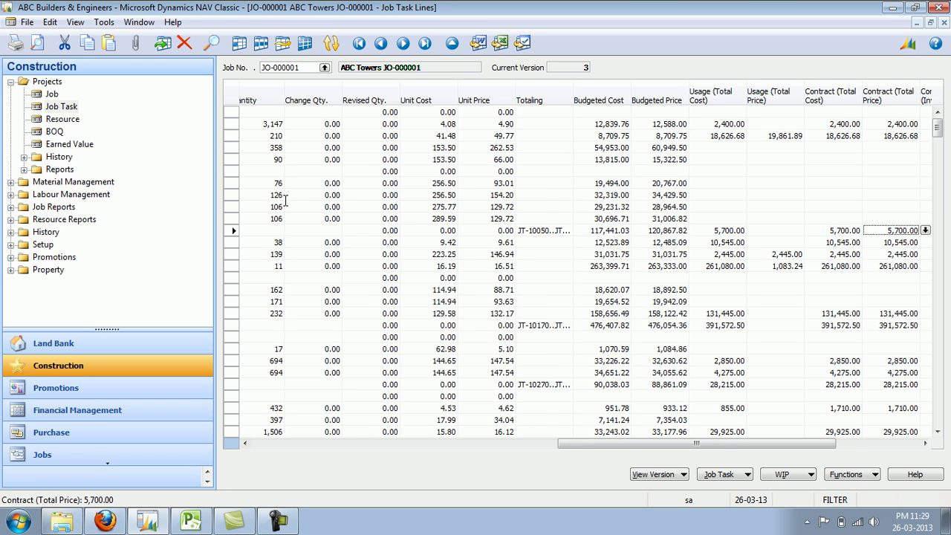
key("Tab")
key("shift+Tab")
key("shift+Tab")
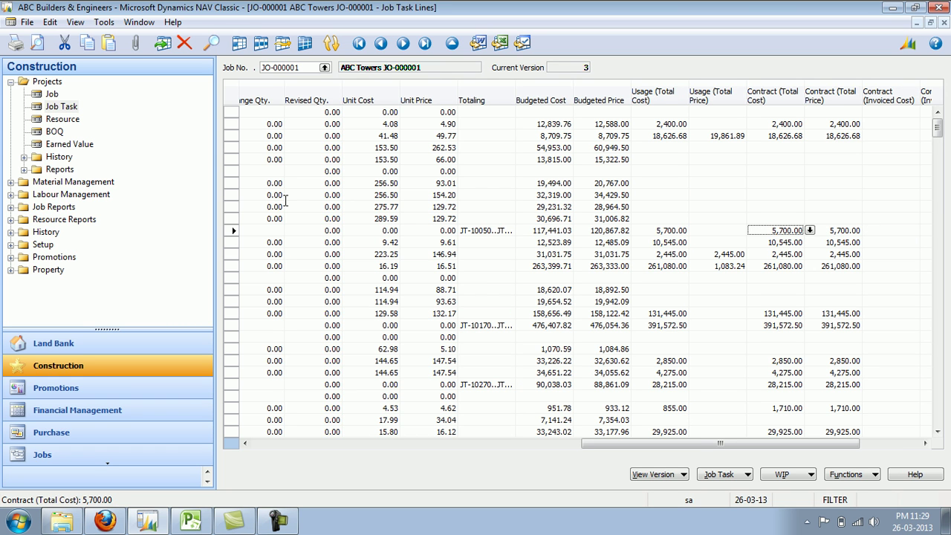
Recheck the Totaling range of JT-10130 and go to the opening Column concrete M20 grade line, JT-10050.
key("shift+Tab")
key("shift+Tab")
key("shift+Tab")
key("shift+Tab")
key("shift+Tab")
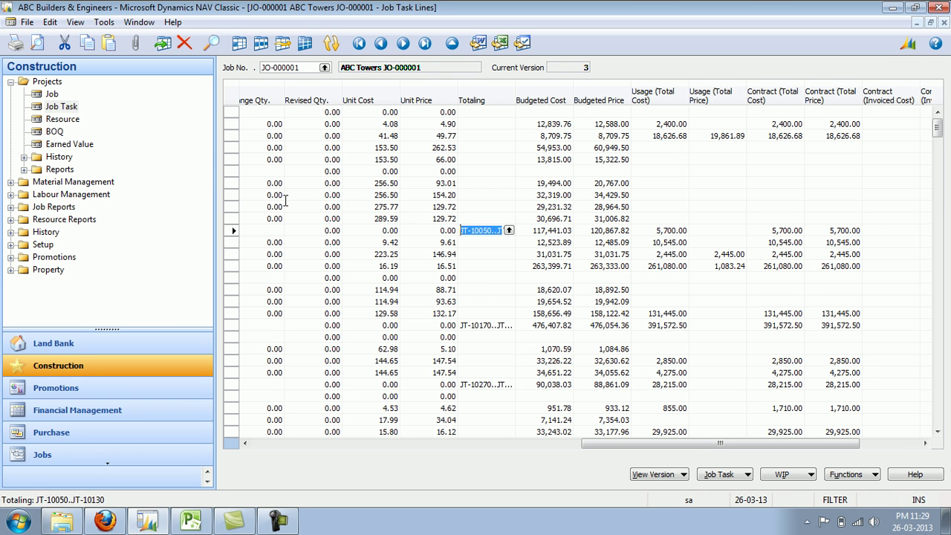
key("Home")
key("Home")
key("Up")
key("Up")
key("Up")
key("Up")
key("Up")
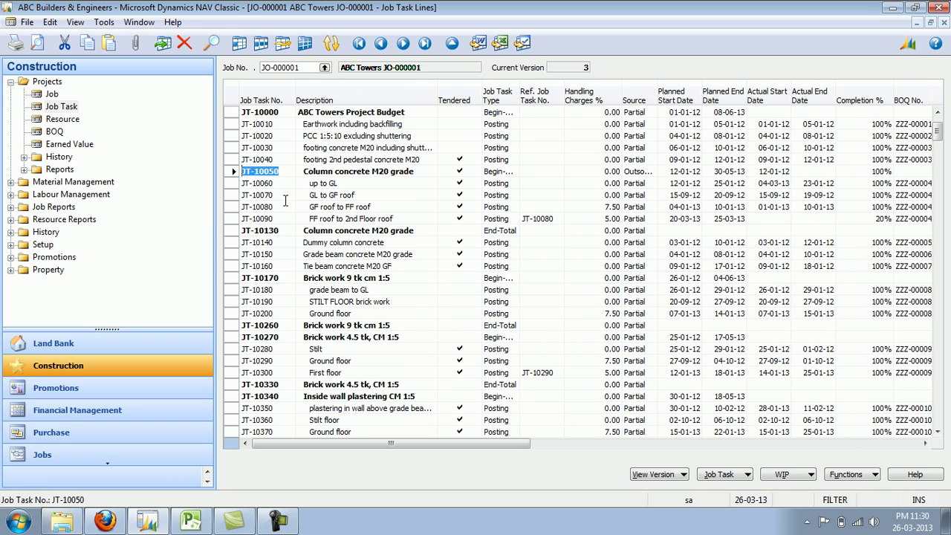
Check the Tendered, Job Task Type, Ref. Job Task No. and Handling Charges % fields on line JT-10050.
key("Tab")
key("Tab")
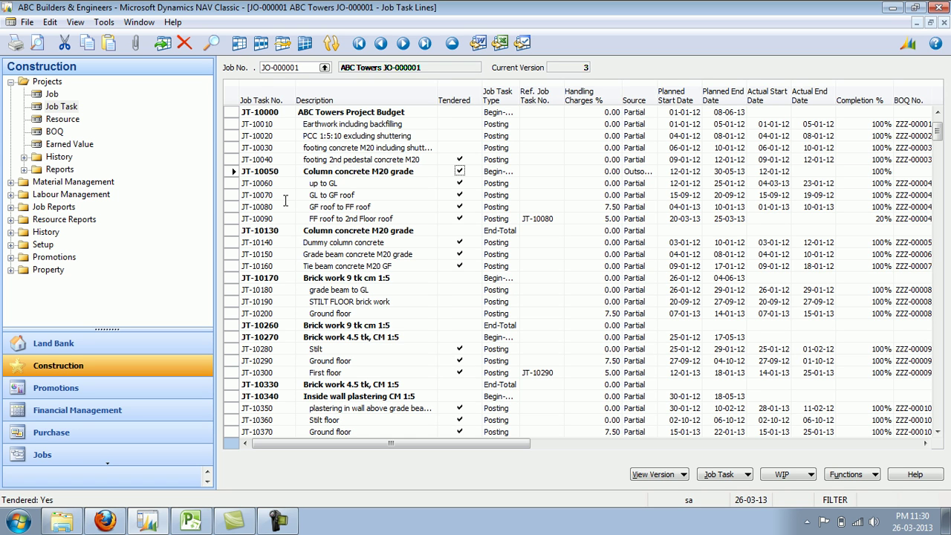
key("Tab")
key("Tab")
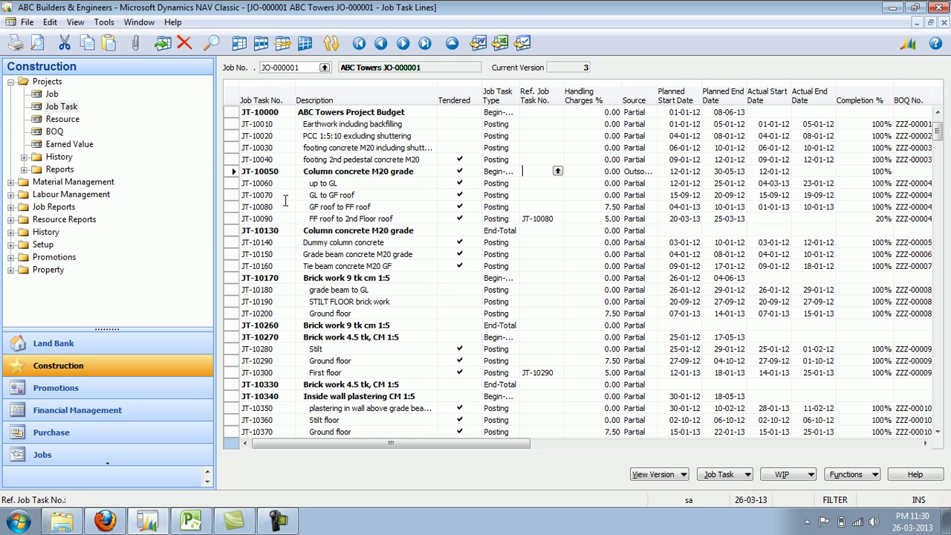
key("Tab")
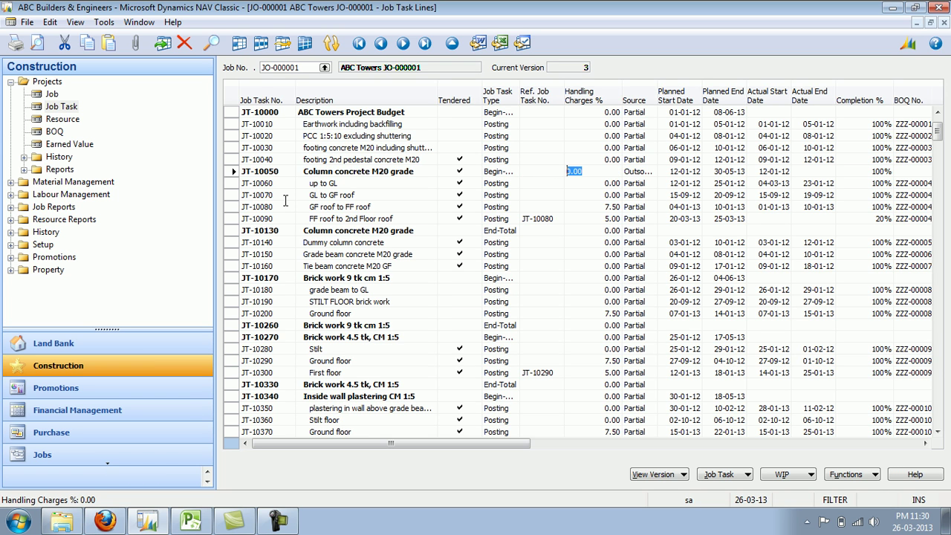
Check the description and Handling Charges % of the GF roof to FF roof task, JT-10080.
key("Down")
key("Down")
key("Down")
key("Left")
key("Left")
key("Left")
key("Left")
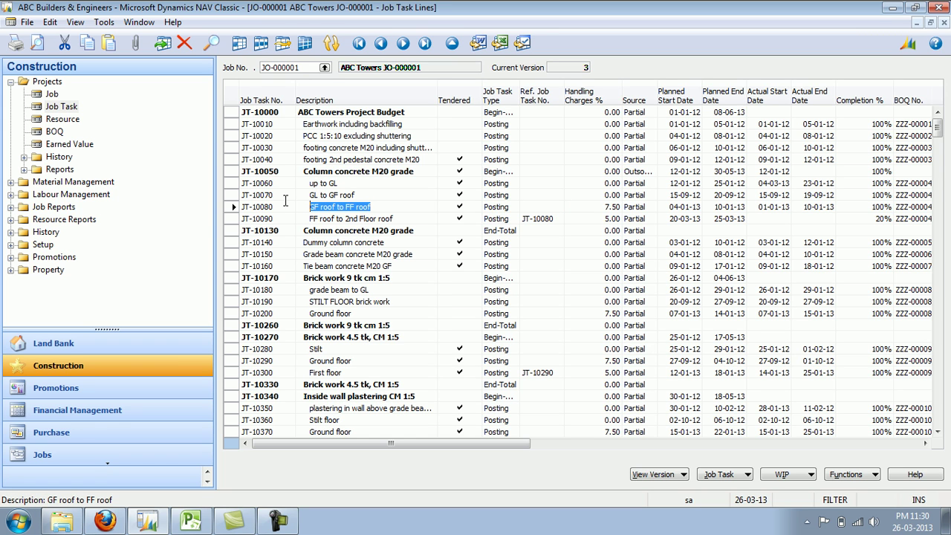
key("Right")
key("Right")
key("Right")
key("Right")
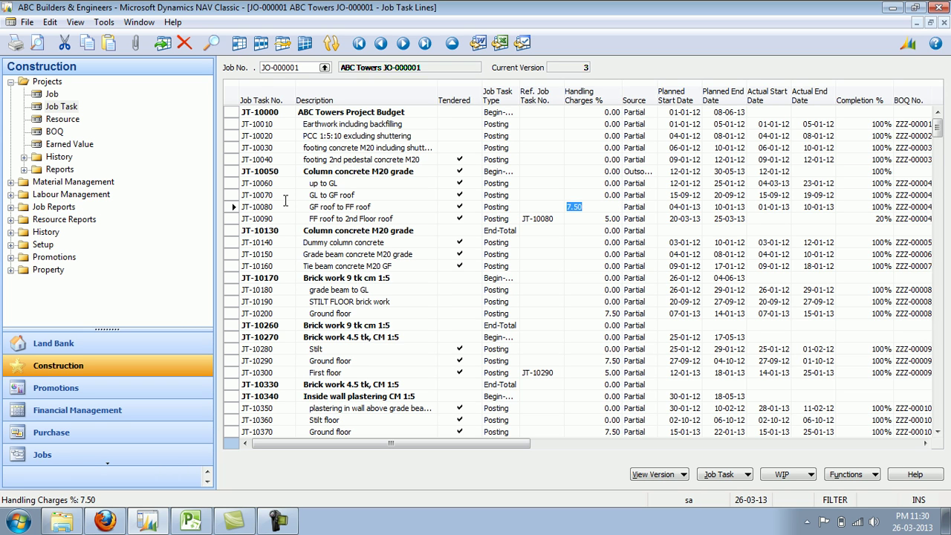
Compare the Ref. Job Task No. of the FF roof to 2nd Floor roof task with the task number on the line above.
key("Down")
key("Left")
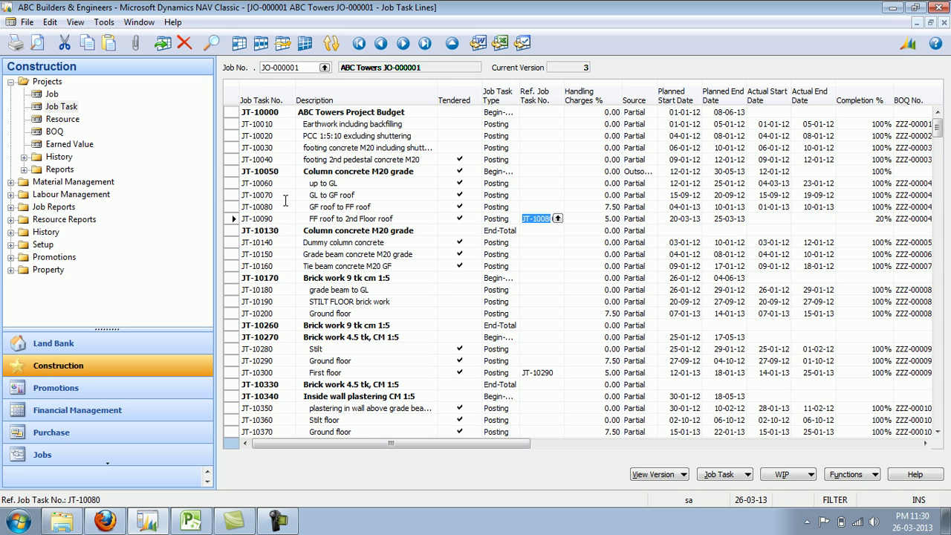
key("Up")
key("Left")
key("Left")
key("Left")
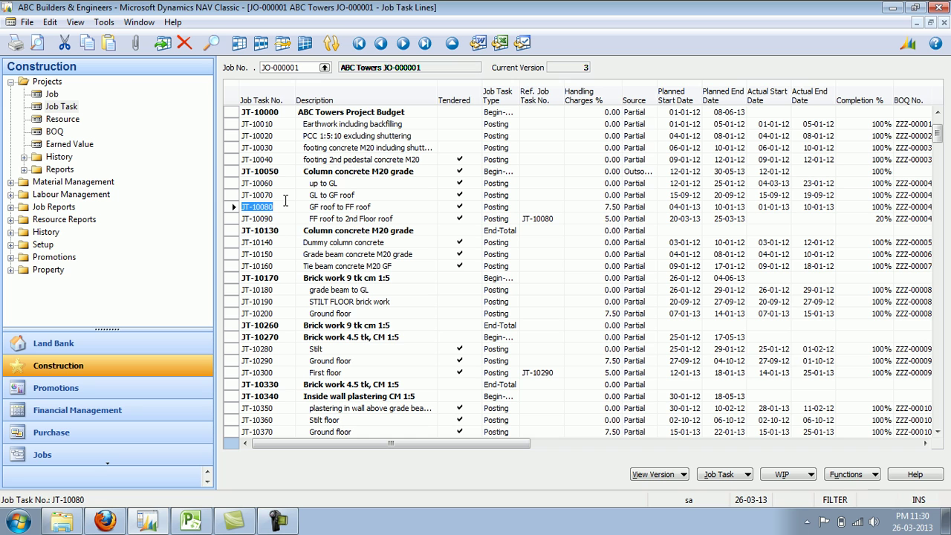
Check the Handling Charges % of the FF roof to 2nd Floor roof task against its reference task.
key("Down")
key("Right")
key("Right")
key("Right")
key("Right")
key("Right")
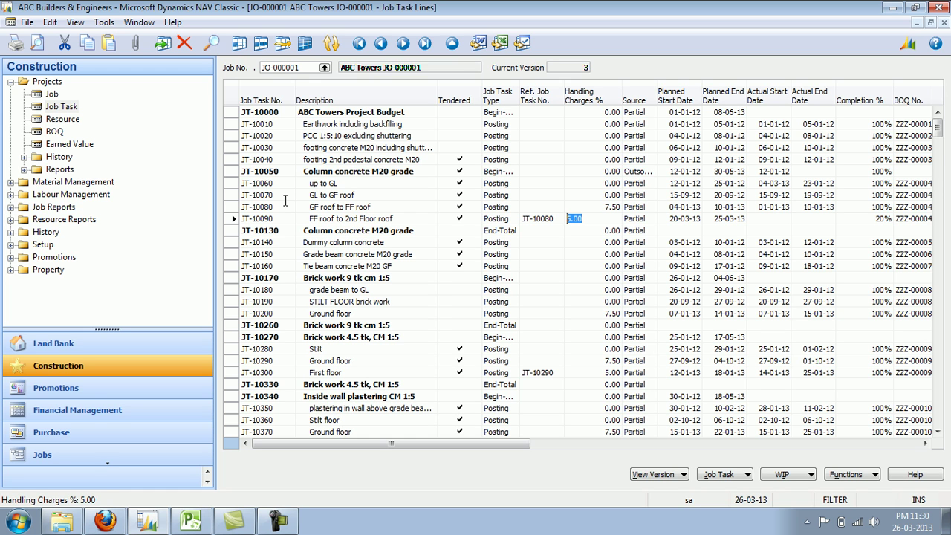
key("Left")
key("Right")
Inspect the Source options for task JT-10090 and keep Partial selected.
key("Right")
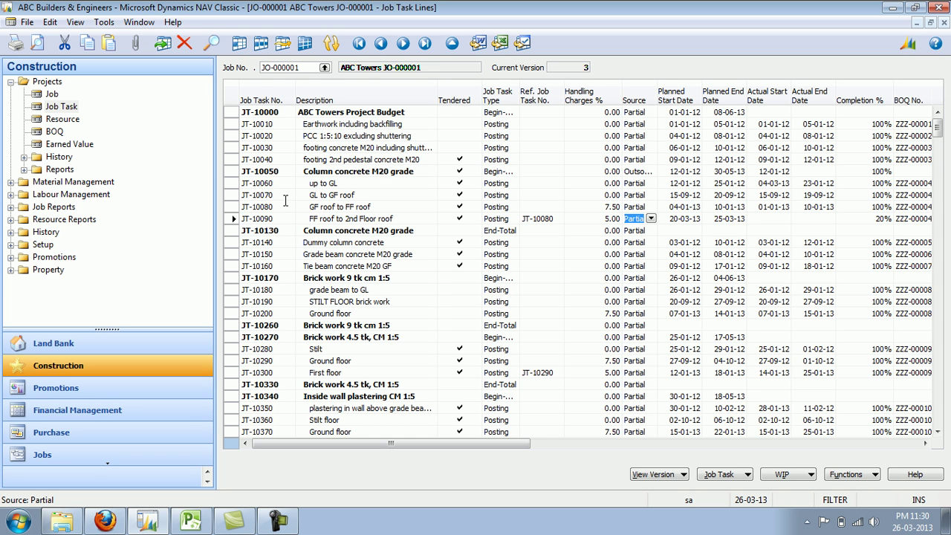
left_click(652, 220)
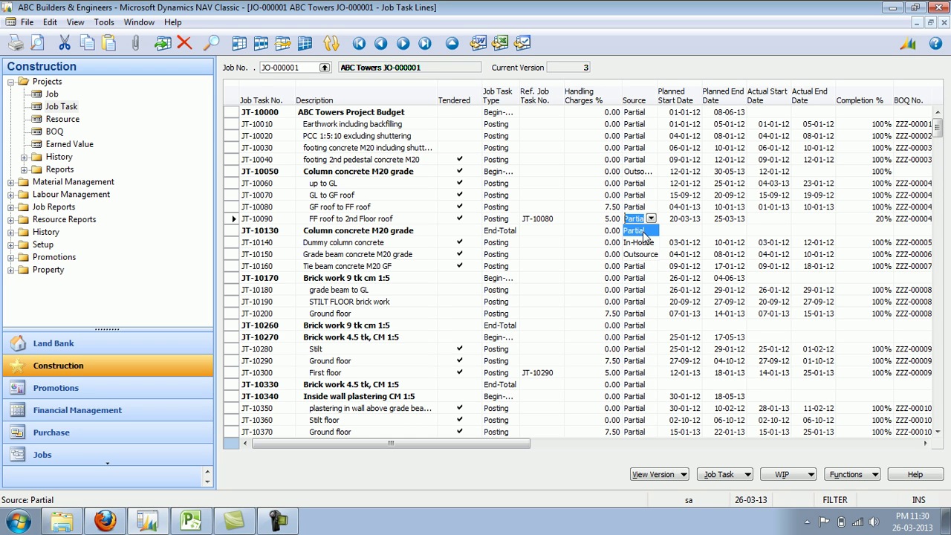
left_click(643, 232)
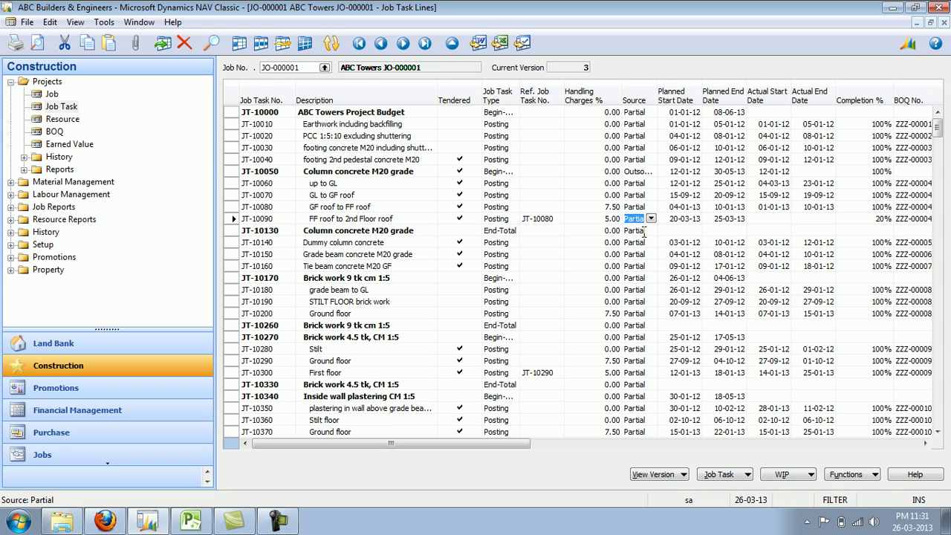
Review the planned dates, actual dates and Completion % of task JT-10090.
key("Tab")
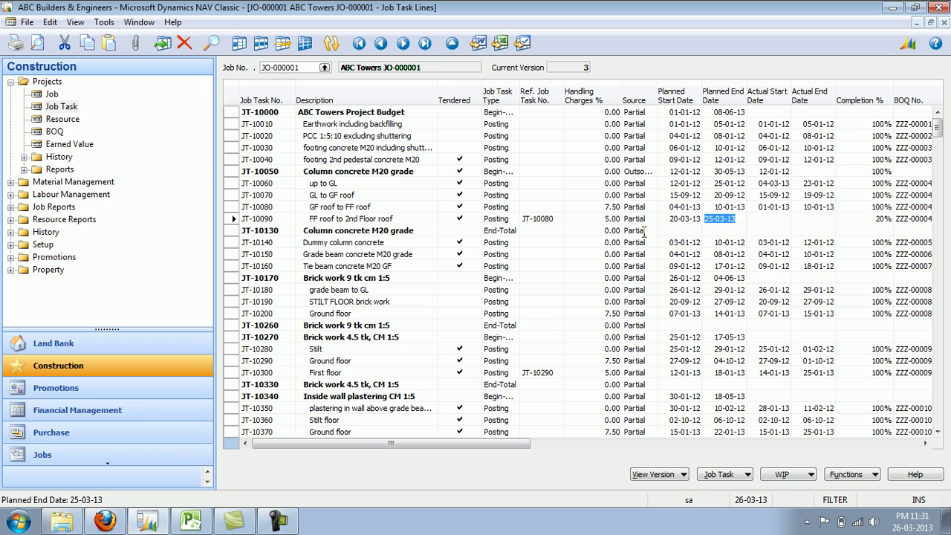
key("Tab")
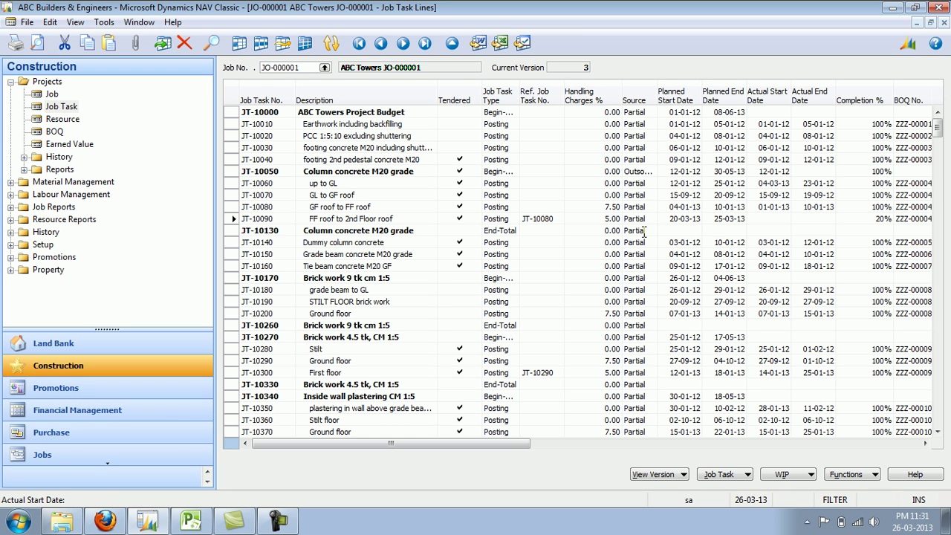
key("Tab")
key("Tab")
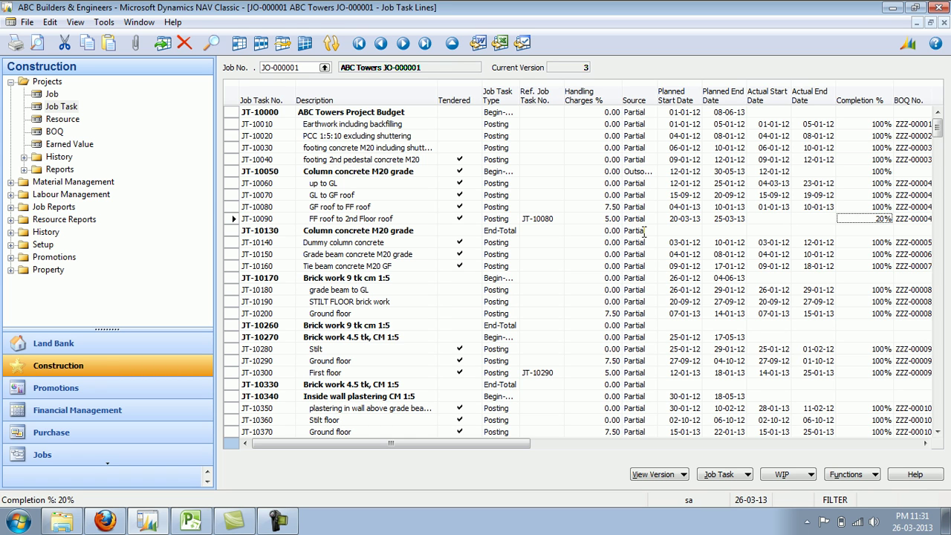
Open the BOQ card ZZZ-00004 assigned to the FF roof to 2nd Floor roof task and check its Base Unit of Measure.
key("Tab")
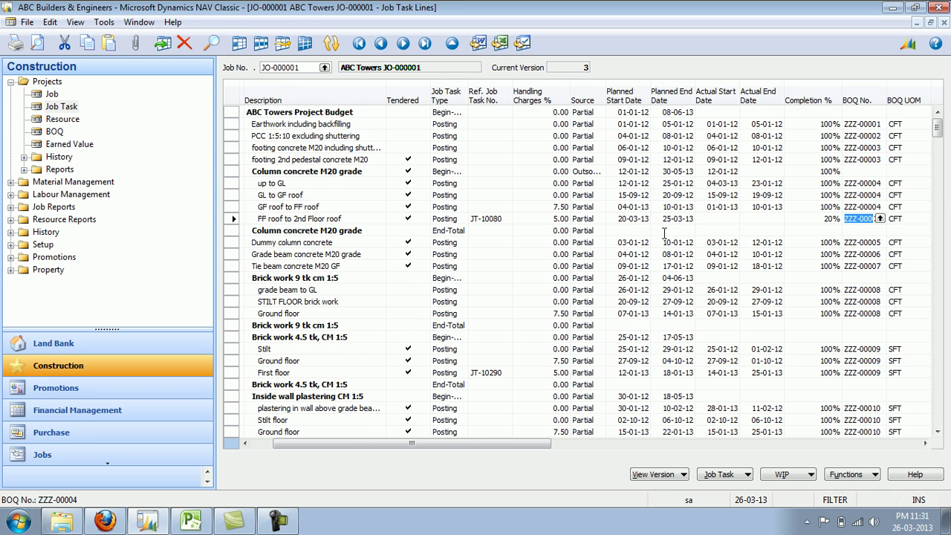
left_click(880, 219)
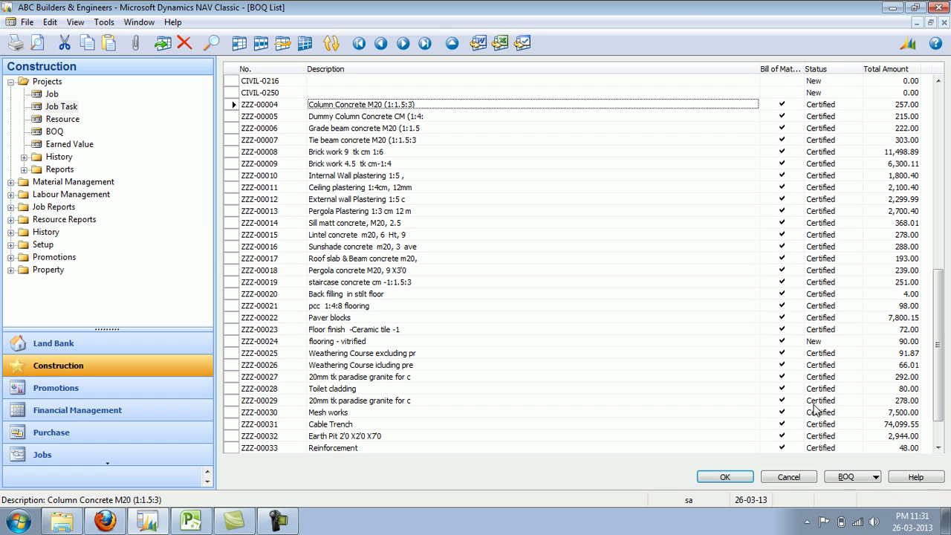
left_click(839, 479)
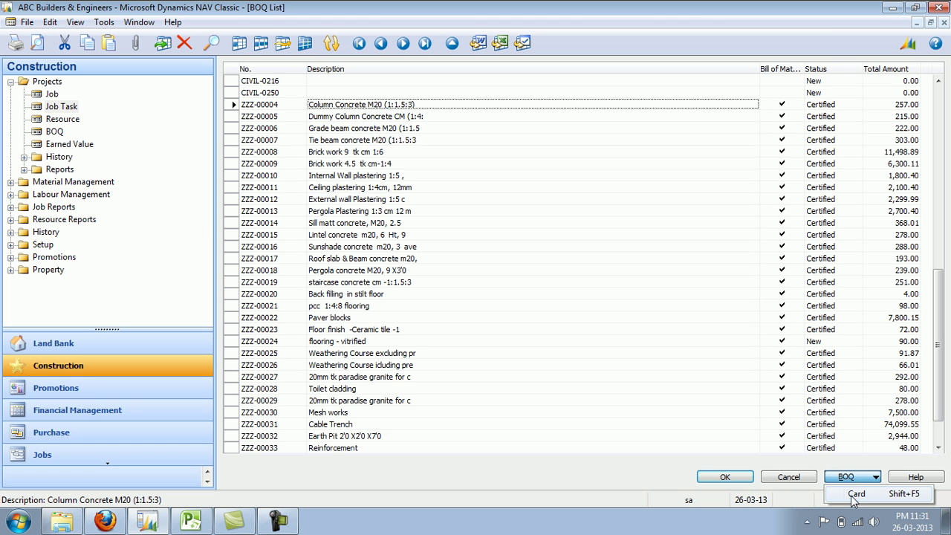
left_click(854, 494)
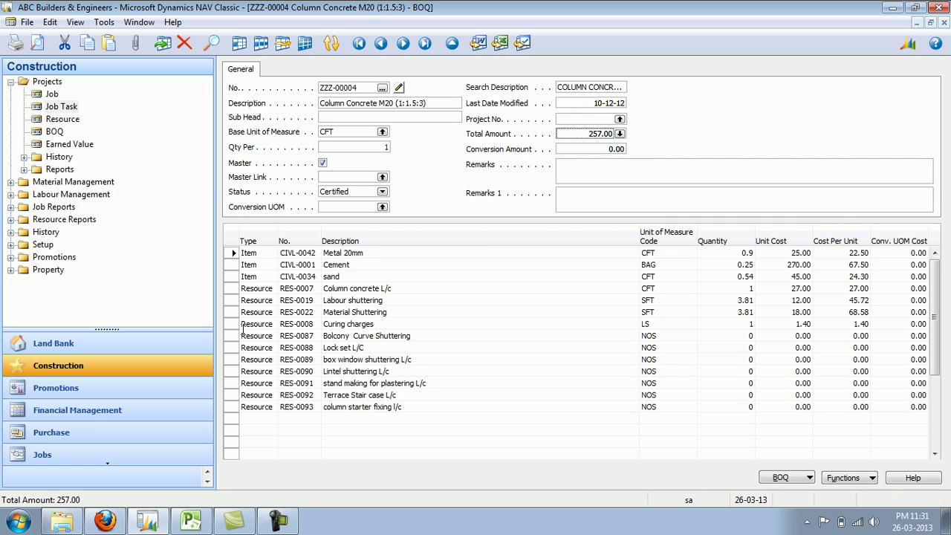
left_click(343, 132)
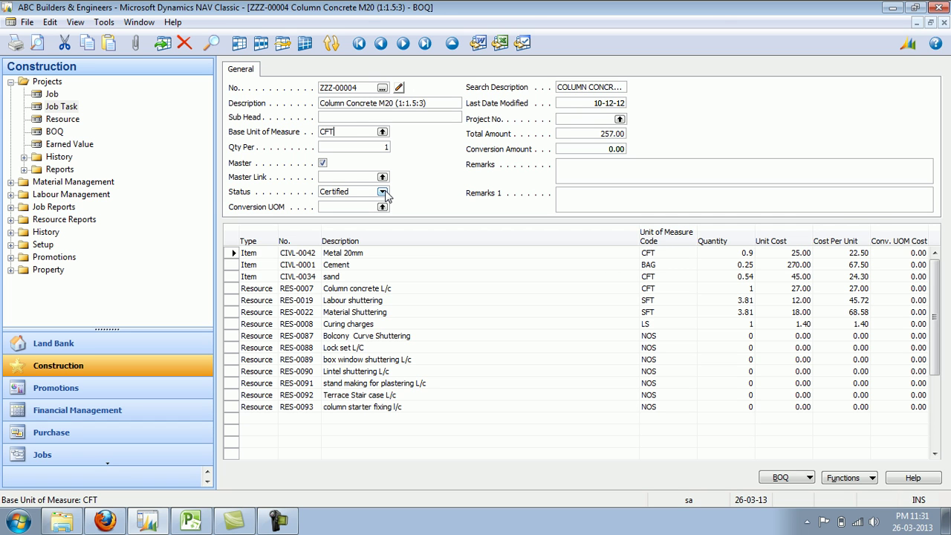
Browse through the neighbouring BOQ cards to ZZZ-00006, Grade beam concrete M20.
key("Page_Down")
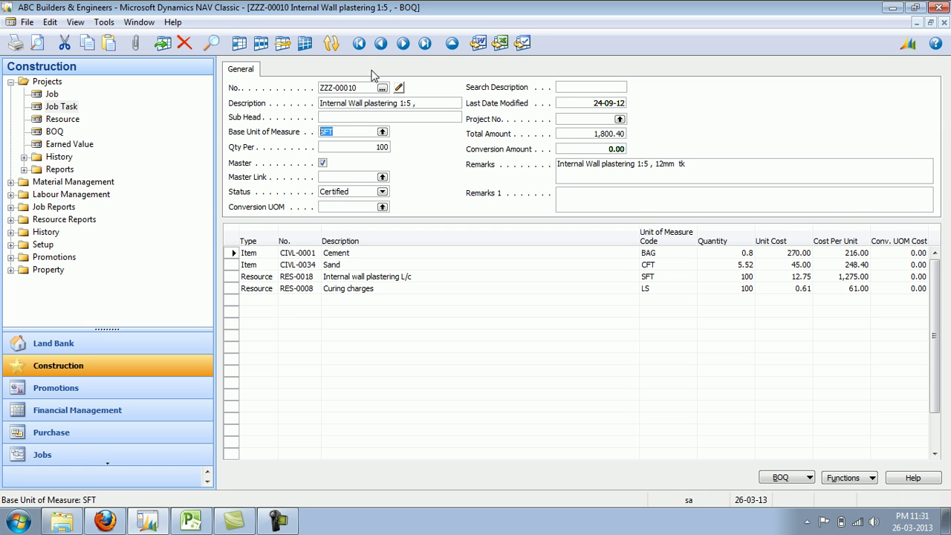
left_click(382, 43)
left_click(381, 43)
left_click(381, 43)
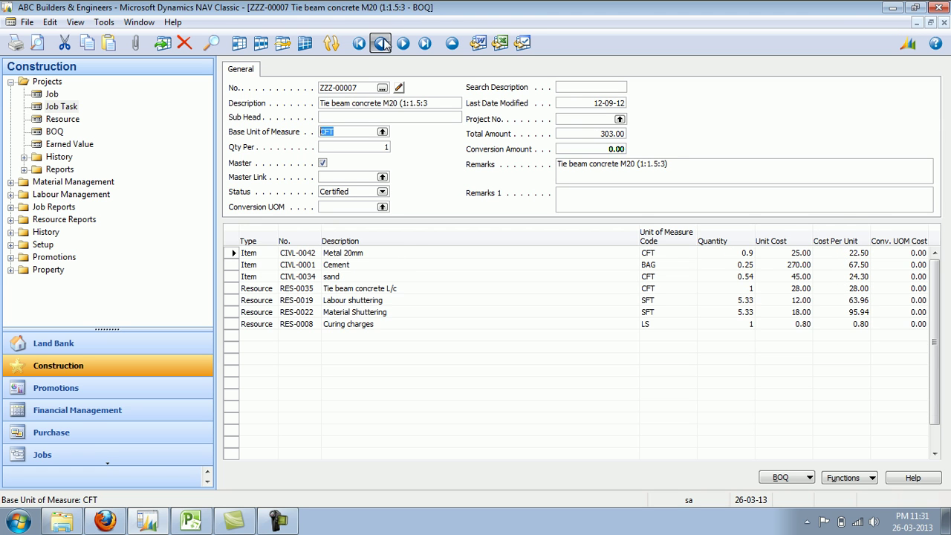
left_click(382, 43)
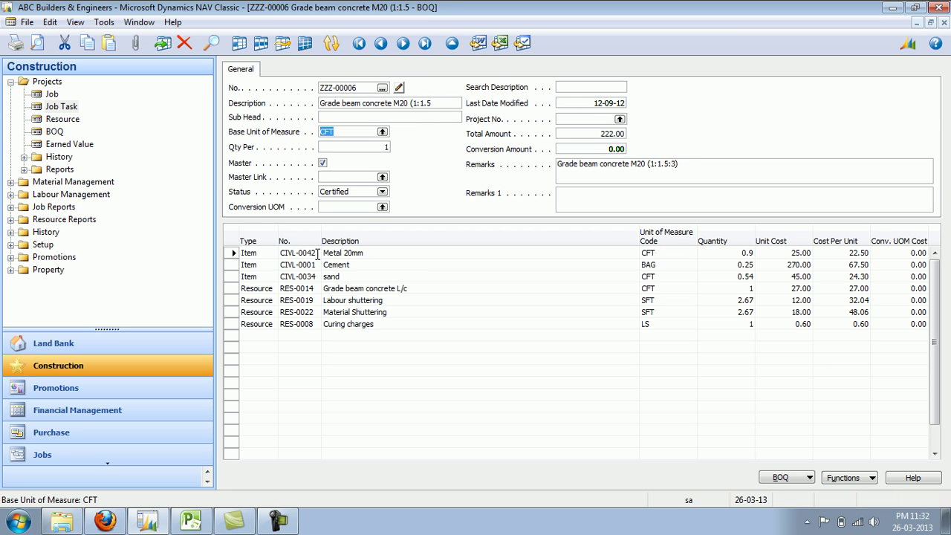
Review the Metal 20mm item's quantity and the Total Amount on the Grade beam concrete BOQ.
left_click(397, 251)
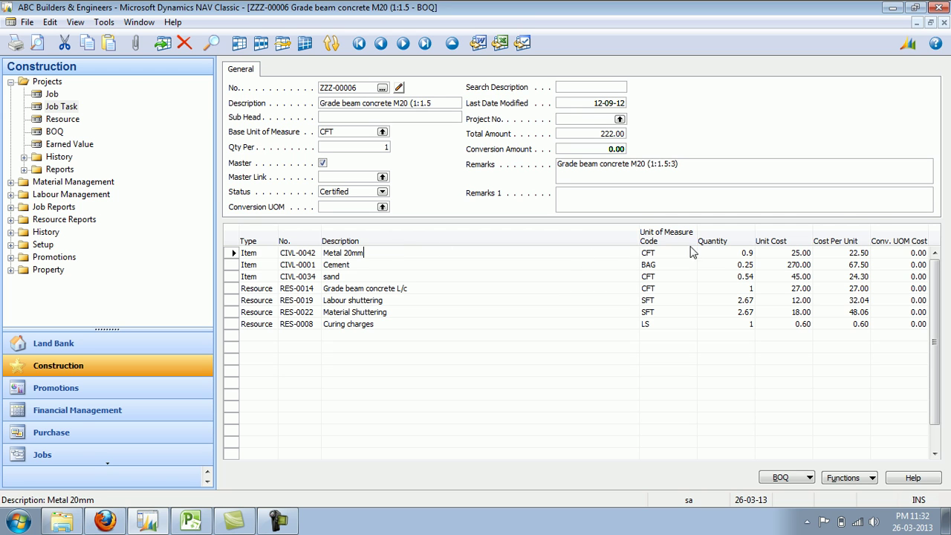
left_click(739, 255)
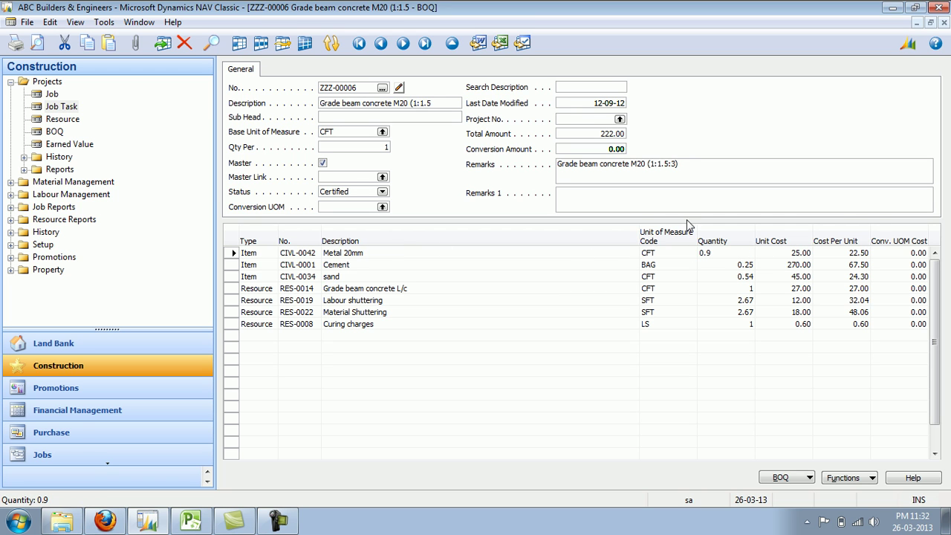
left_click(609, 135)
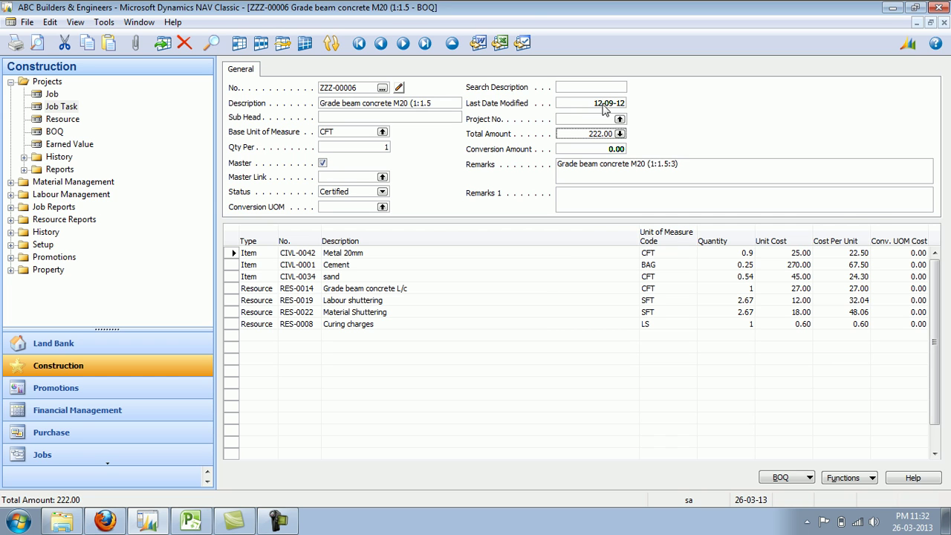
Look at the BOQ copy function and the Project No. field, and return to the job task lines.
left_click(855, 479)
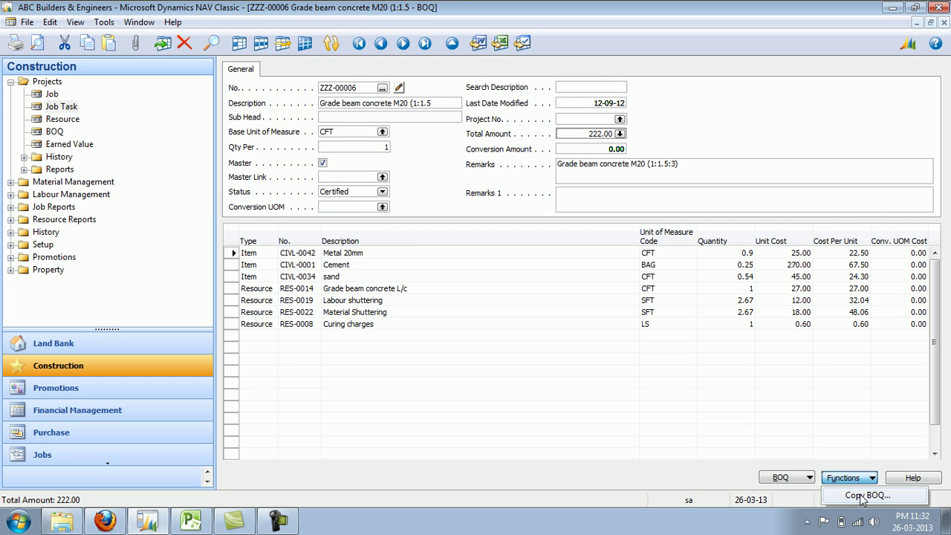
left_click(621, 119)
left_click(620, 120)
key("Escape")
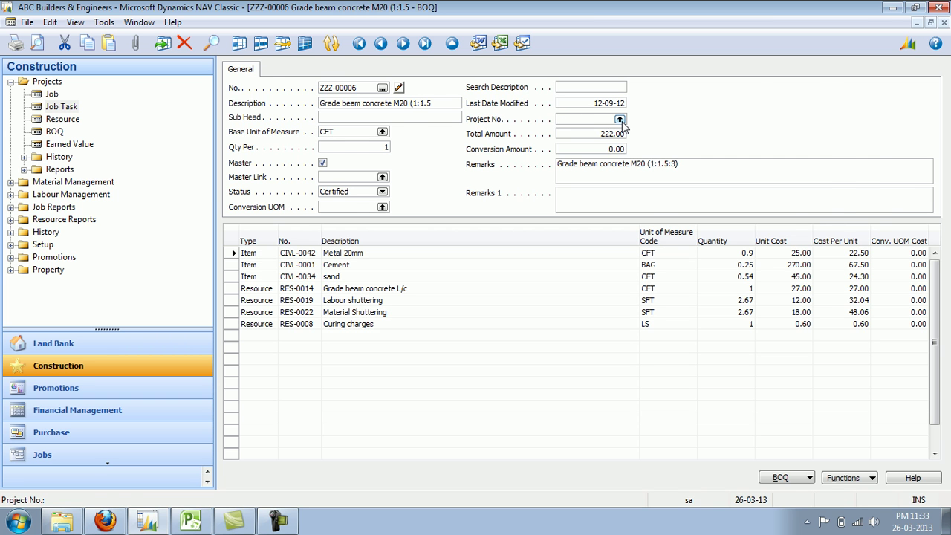
left_click(620, 119)
key("Return")
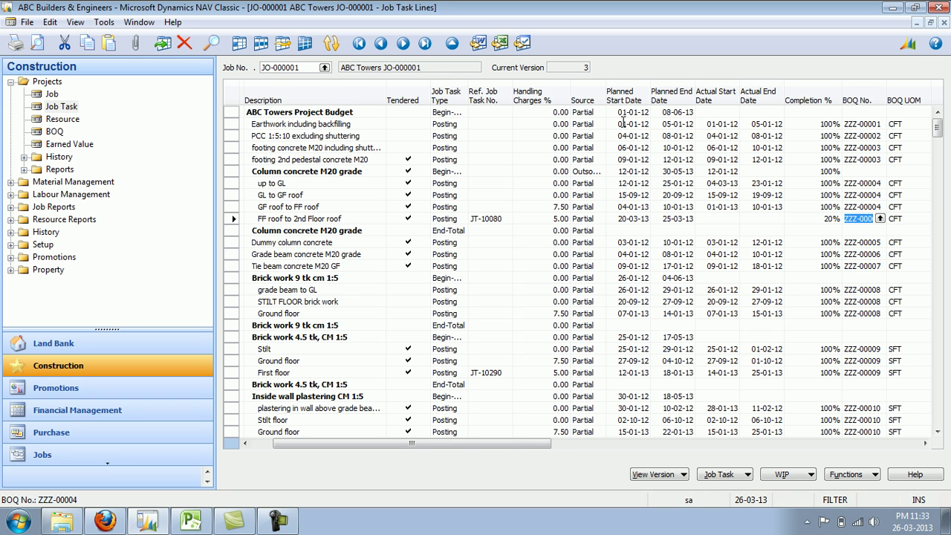
Review the quantity, unit cost, unit price and Budgeted Cost of the FF roof to 2nd Floor roof task.
key("Tab")
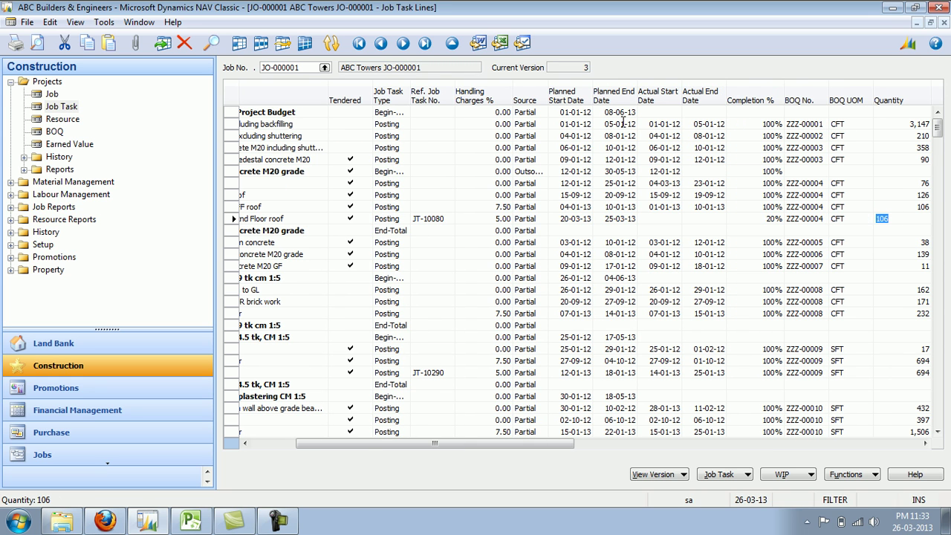
key("Tab")
key("Tab")
key("Tab")
key("Tab")
key("Tab")
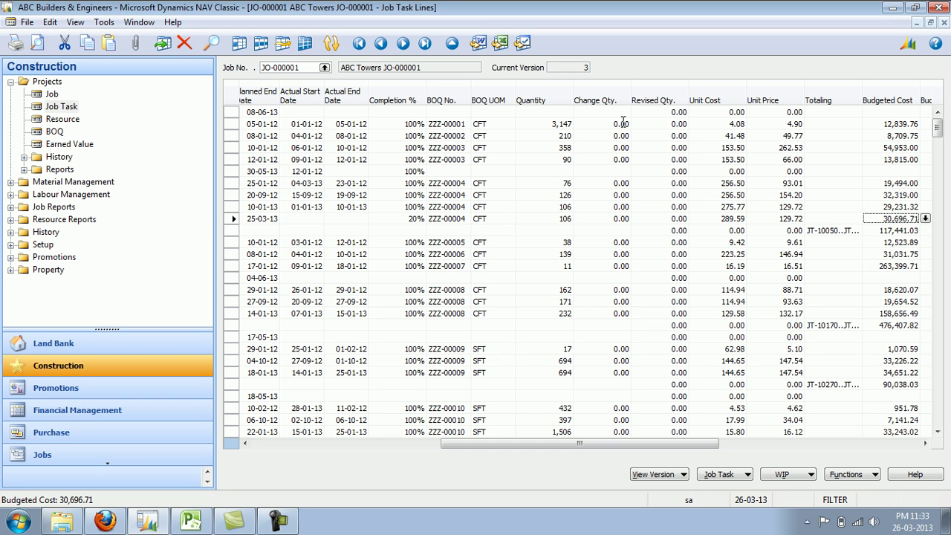
key("Tab")
key("shift+Tab")
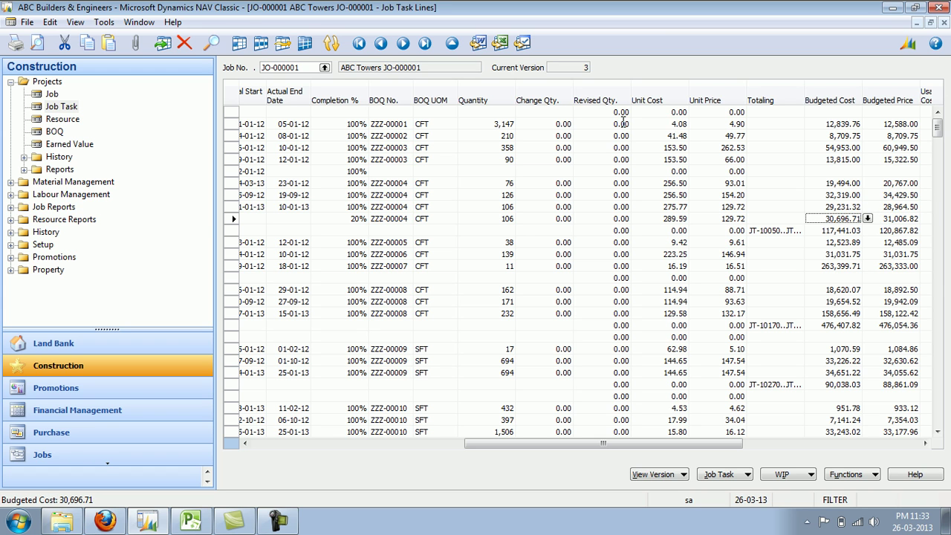
Examine the Budgeted Cost and Budgeted Price of the remaining ABC Towers task lines and close the list.
key("Page_Down")
key("Page_Down")
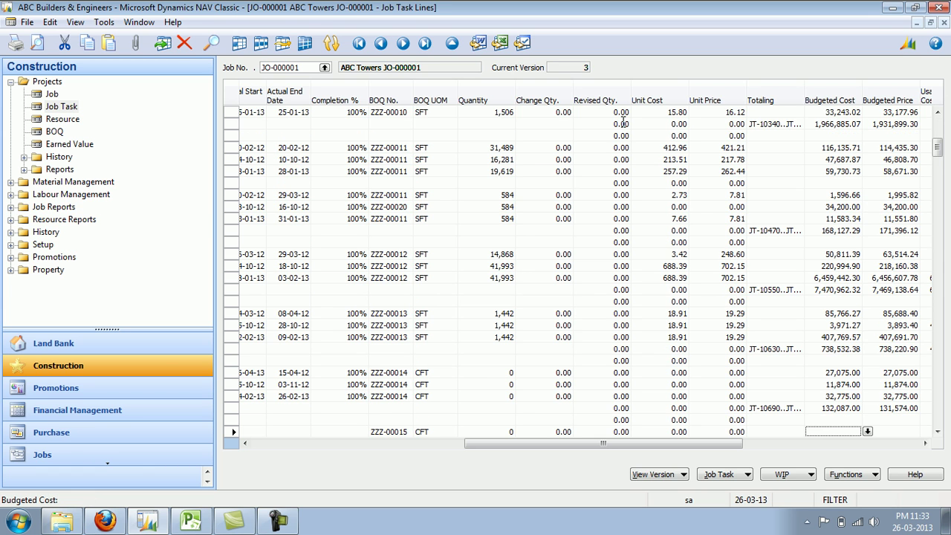
key("Tab")
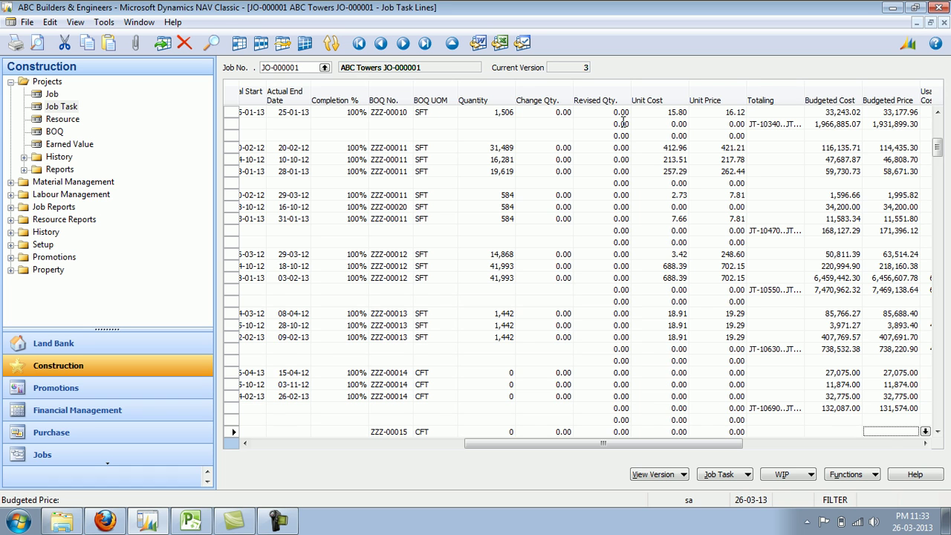
key("Page_Down")
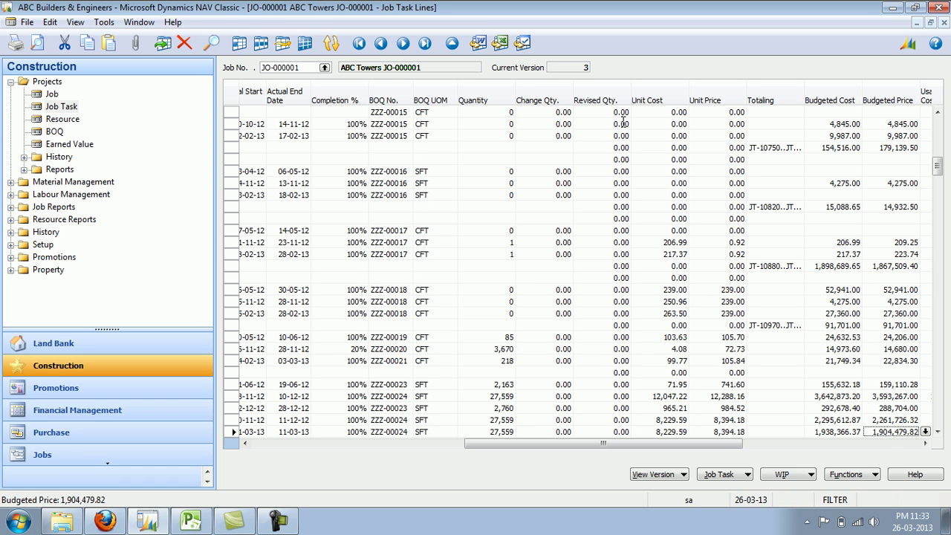
key("Page_Down")
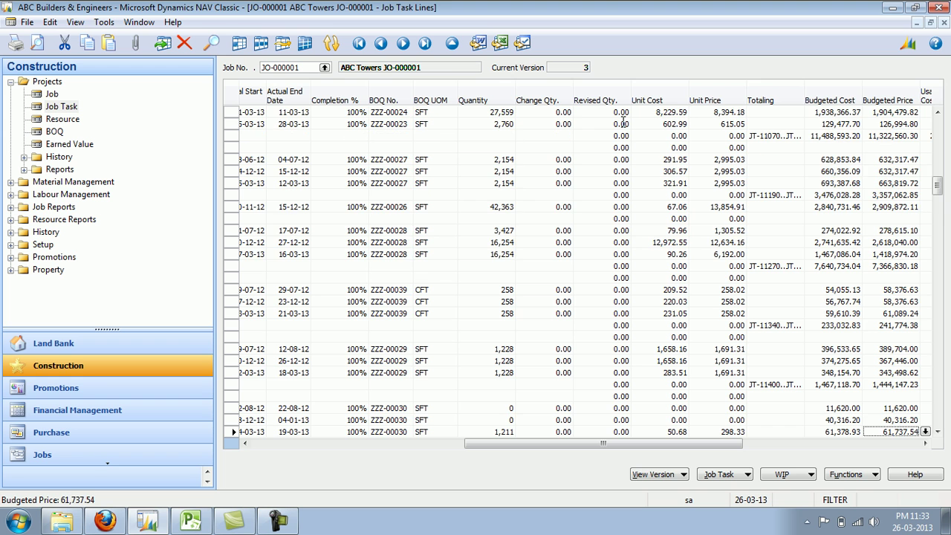
key("Page_Down")
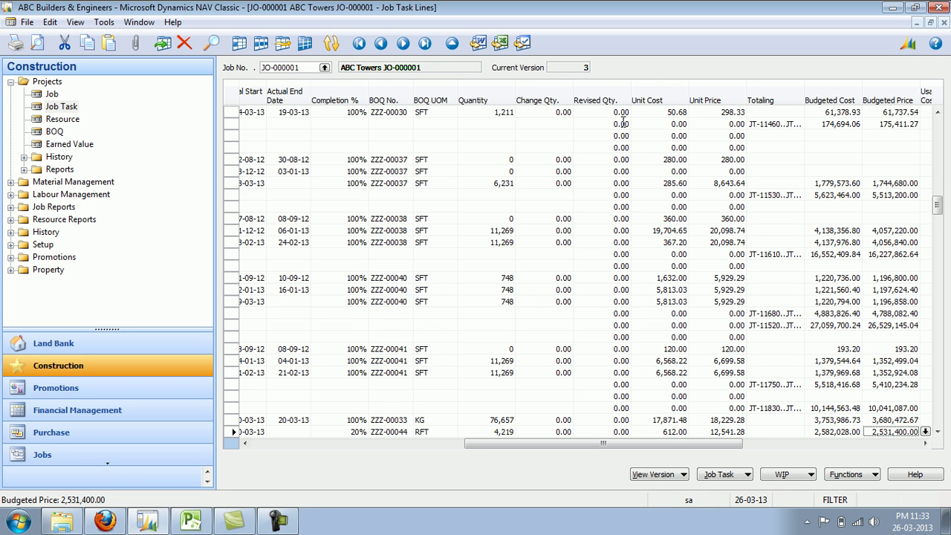
key("Escape")
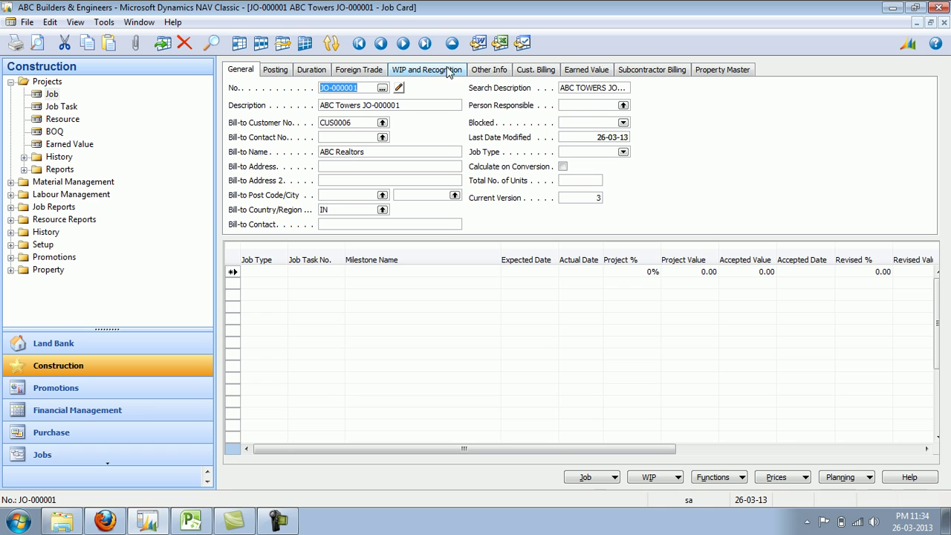
Set the Item Margin % to 20 in the customer billing details of the ABC Towers job card.
left_click(529, 71)
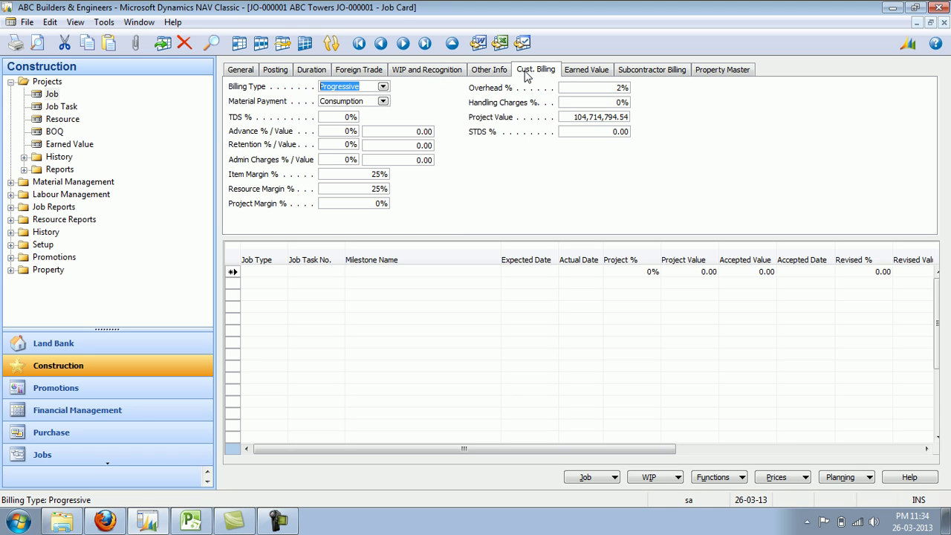
left_click(377, 175)
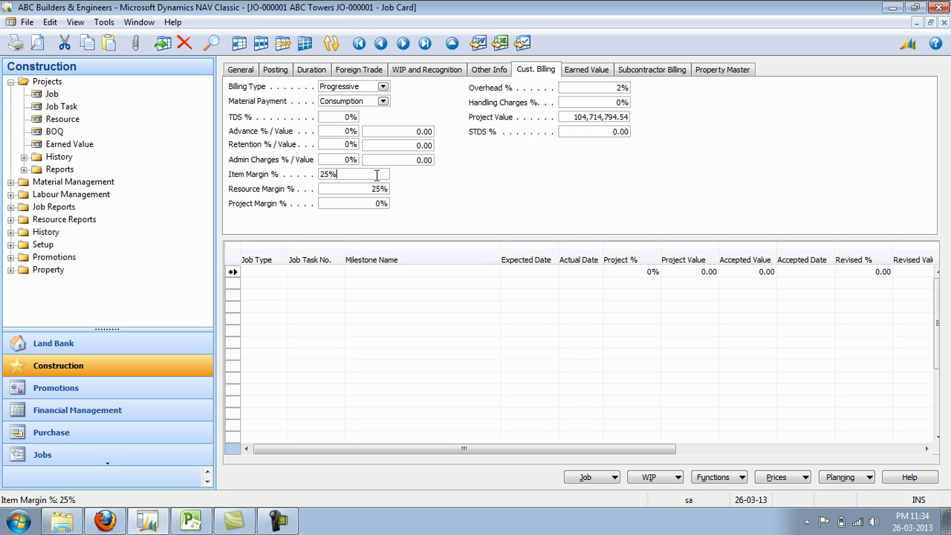
key("BackSpace")
type("0")
key("Return")
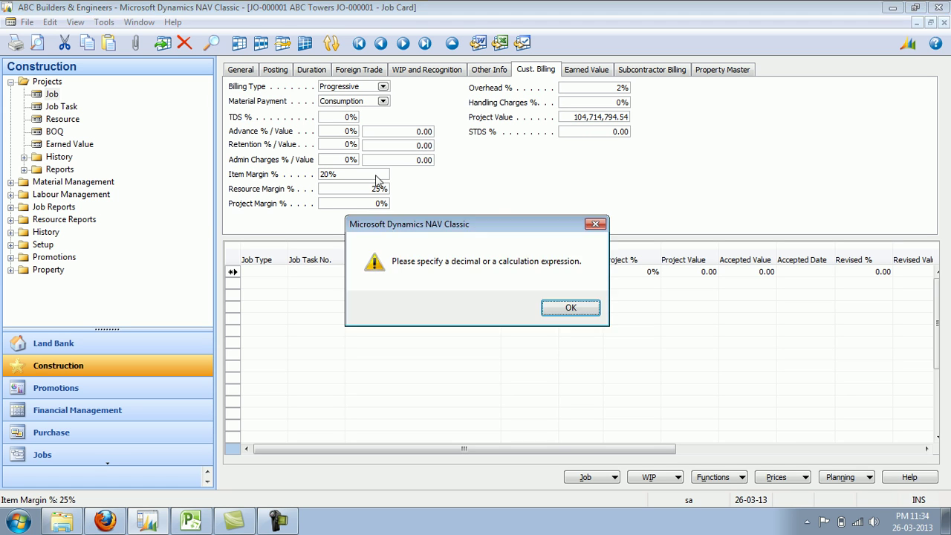
key("Return")
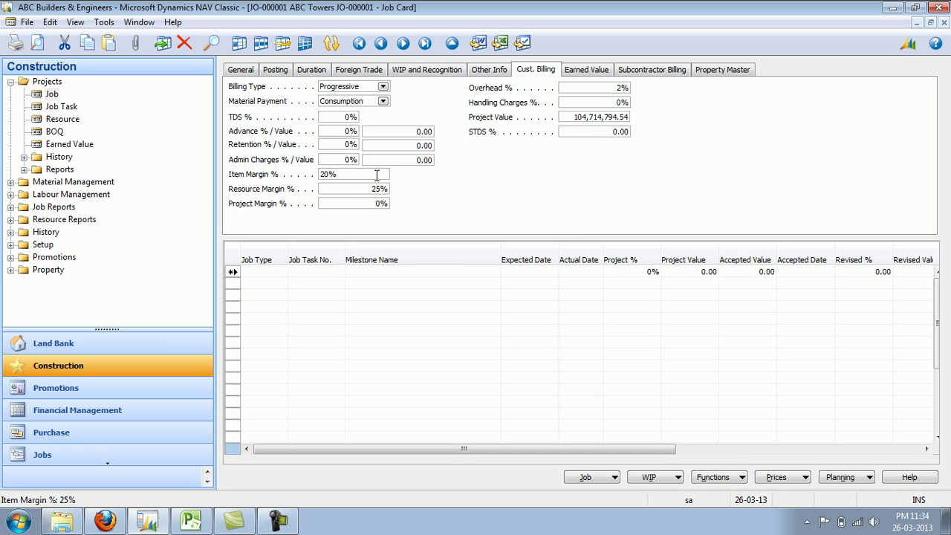
double_click(347, 175)
type("20")
key("Return")
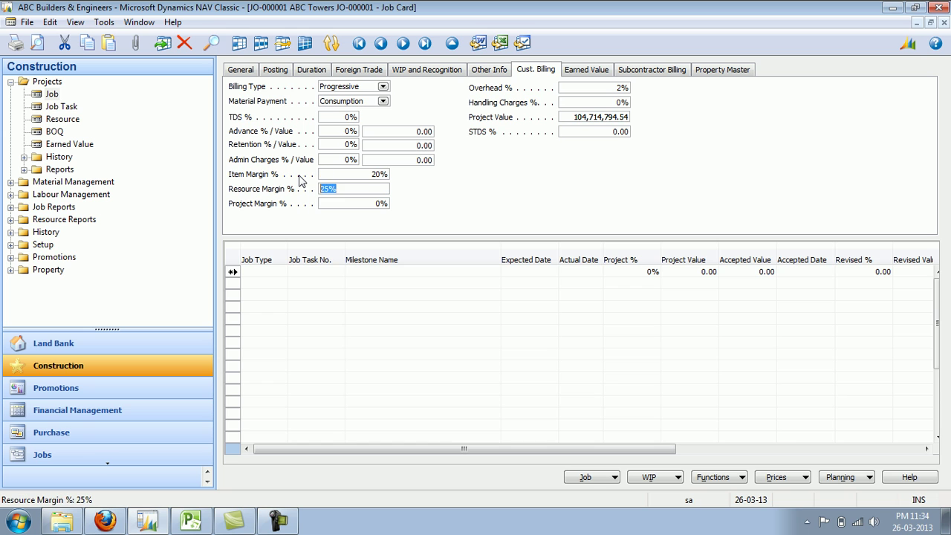
Set the job's Resource Margin % to 20.
type("20'")
key("Return")
key("Return")
key("BackSpace")
key("Return")
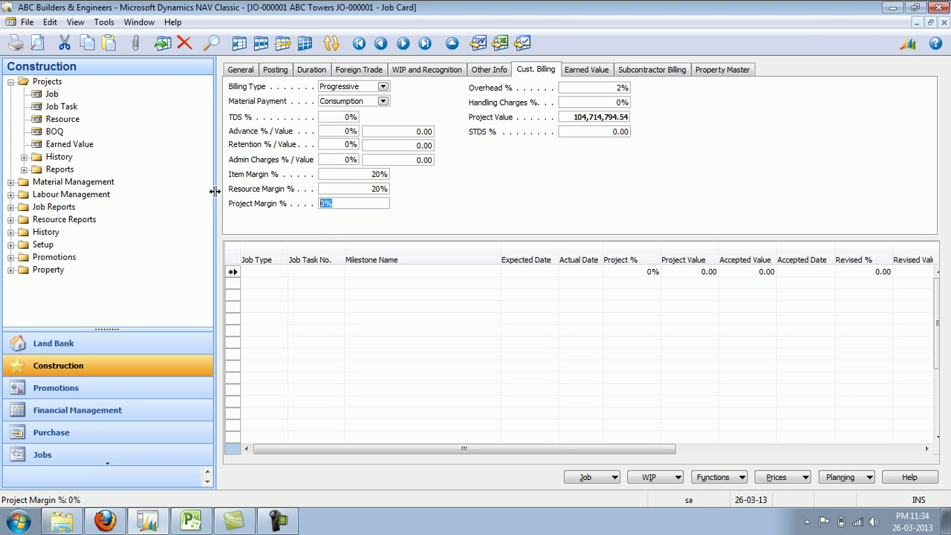
left_click(25, 170)
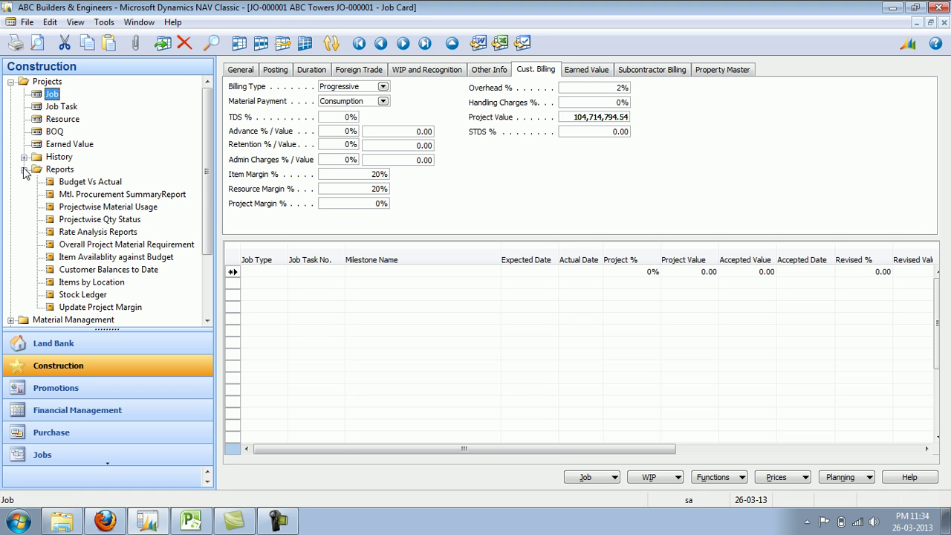
left_click(111, 308)
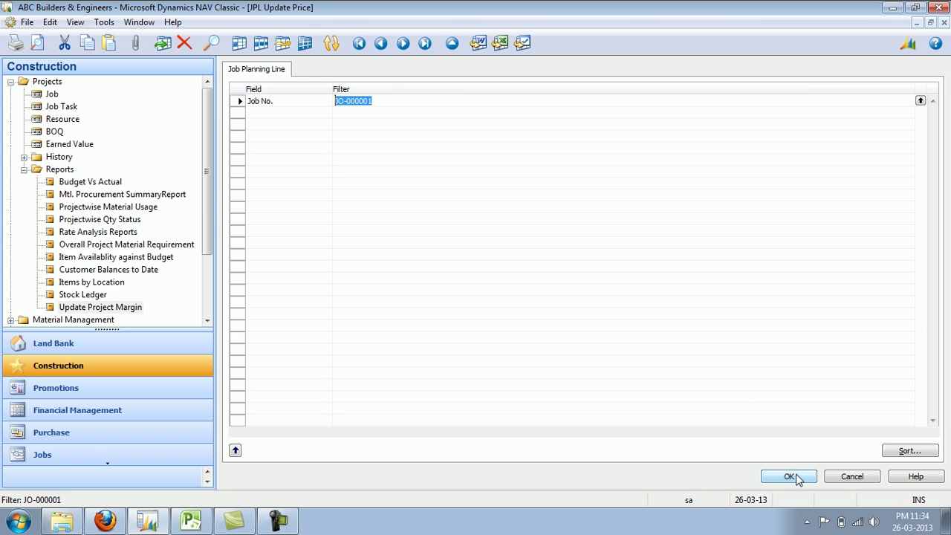
left_click(848, 479)
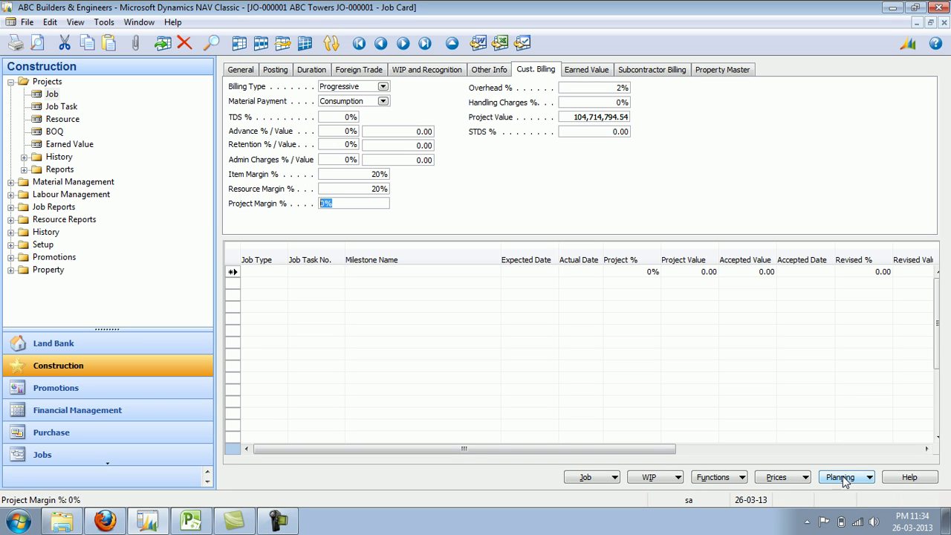
Run the Update Project Margin report for job JO-000001 and reopen its job card to check the Project Value.
left_click(571, 118)
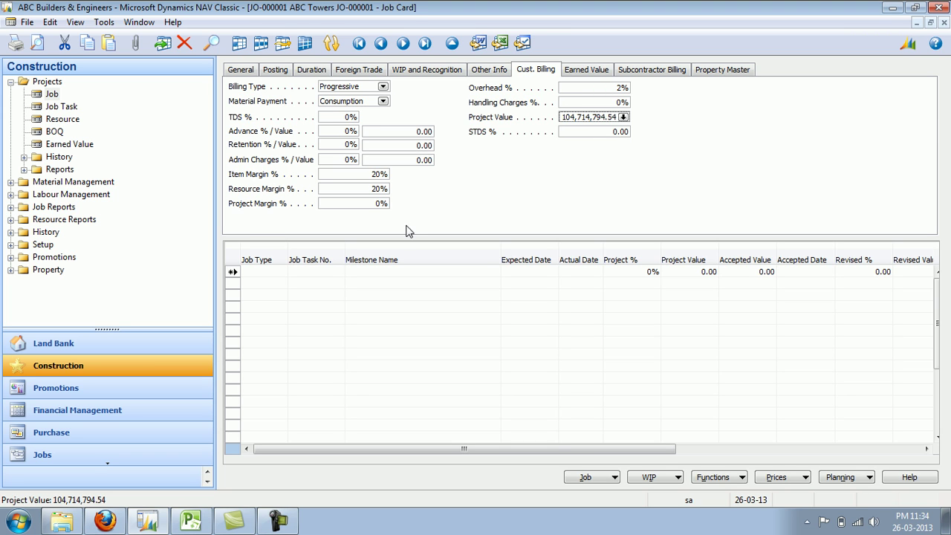
left_click(24, 170)
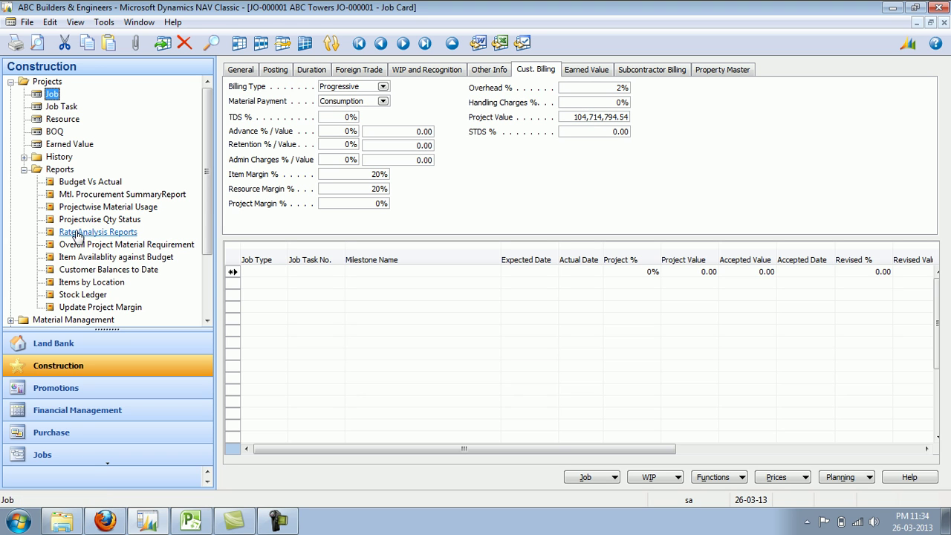
left_click(108, 307)
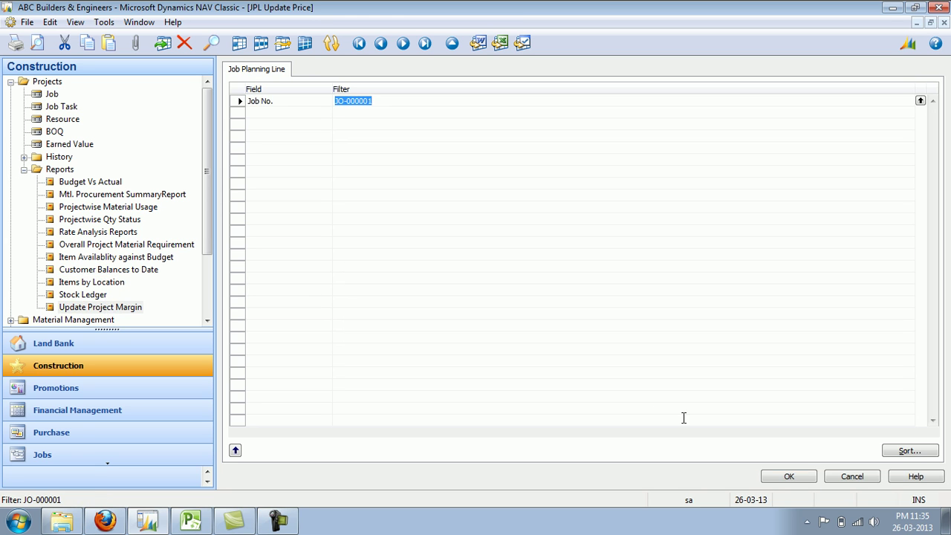
left_click(813, 481)
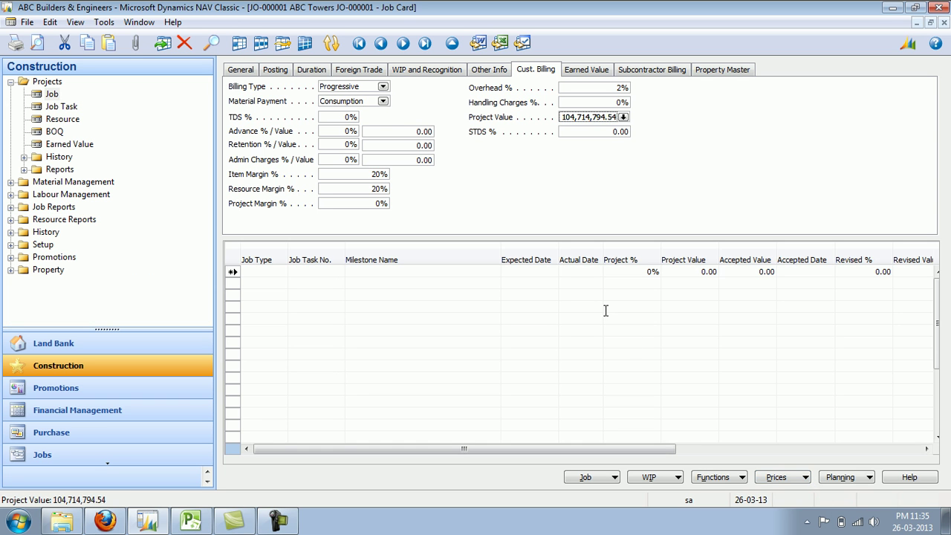
key("Escape")
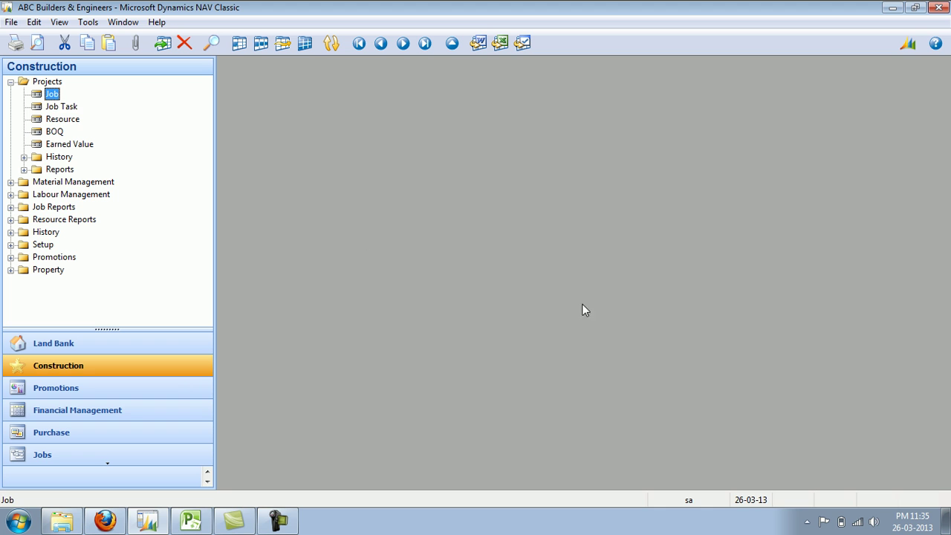
left_click(52, 94)
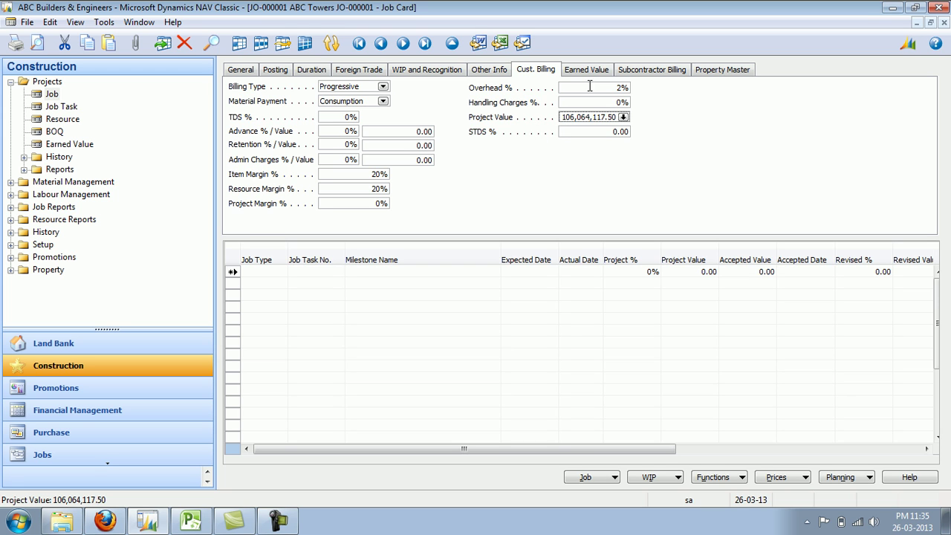
Open the ABC Towers job's item prices and look up the Cement entry CIVL-0001 in the item list.
left_click(773, 480)
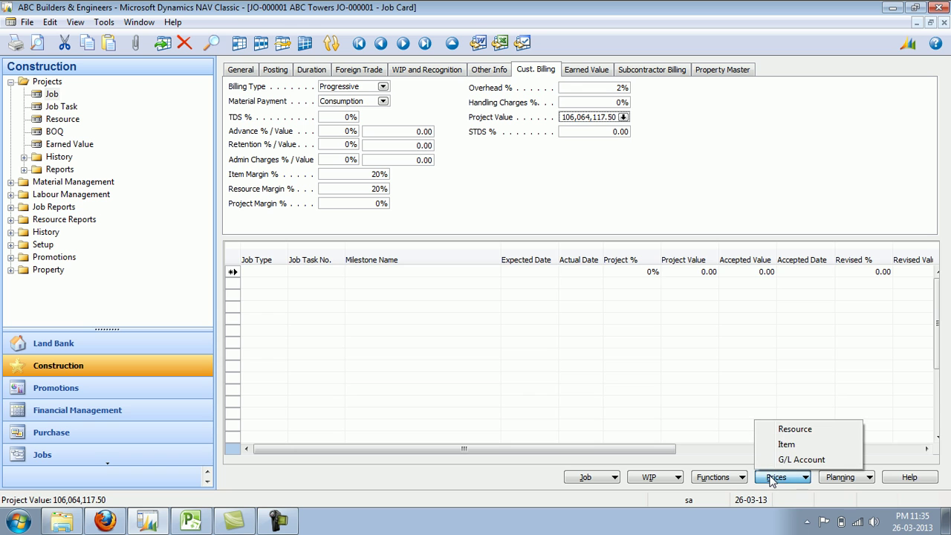
left_click(786, 445)
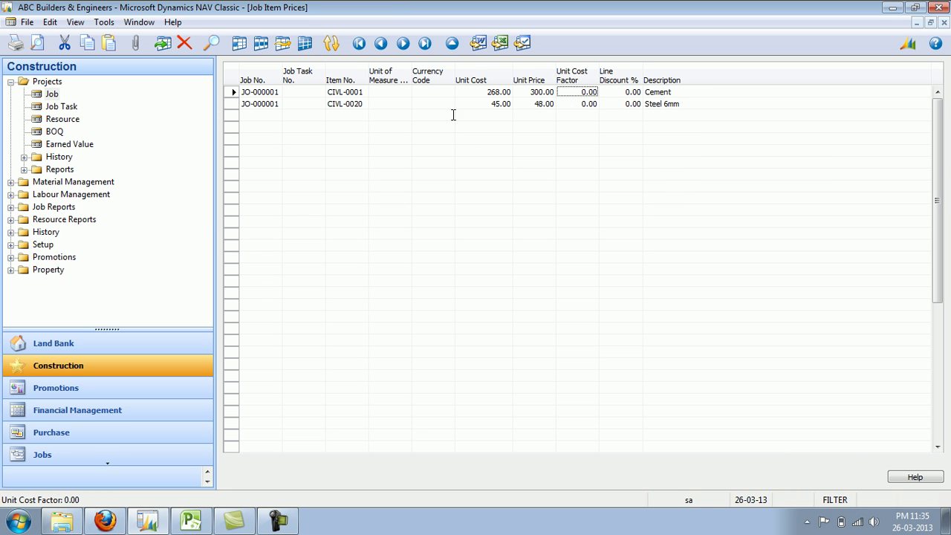
left_click(466, 92)
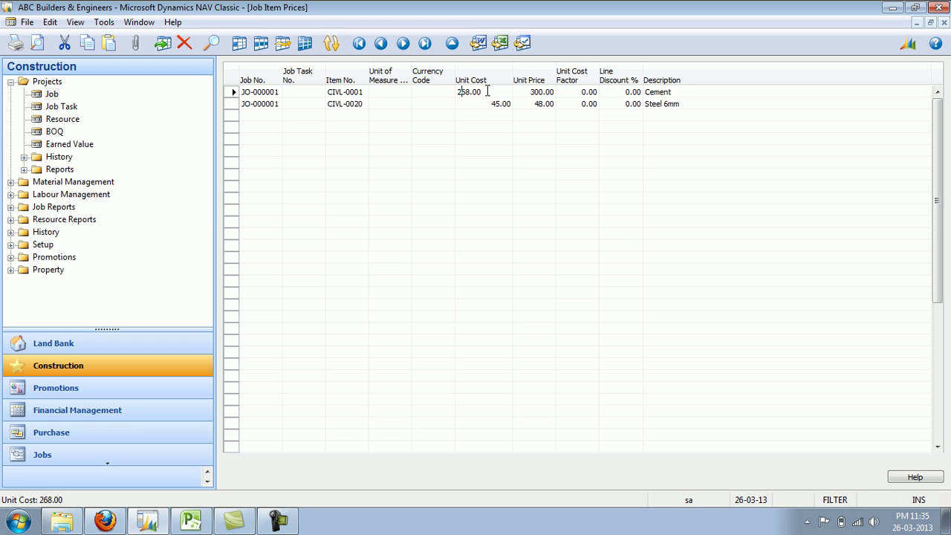
left_click_drag(488, 91, 448, 93)
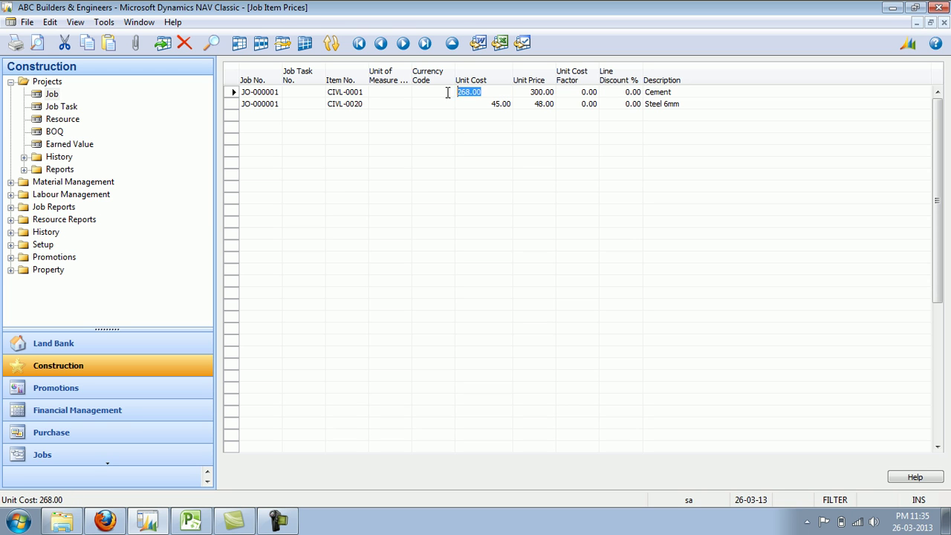
left_click(334, 93)
left_click(362, 93)
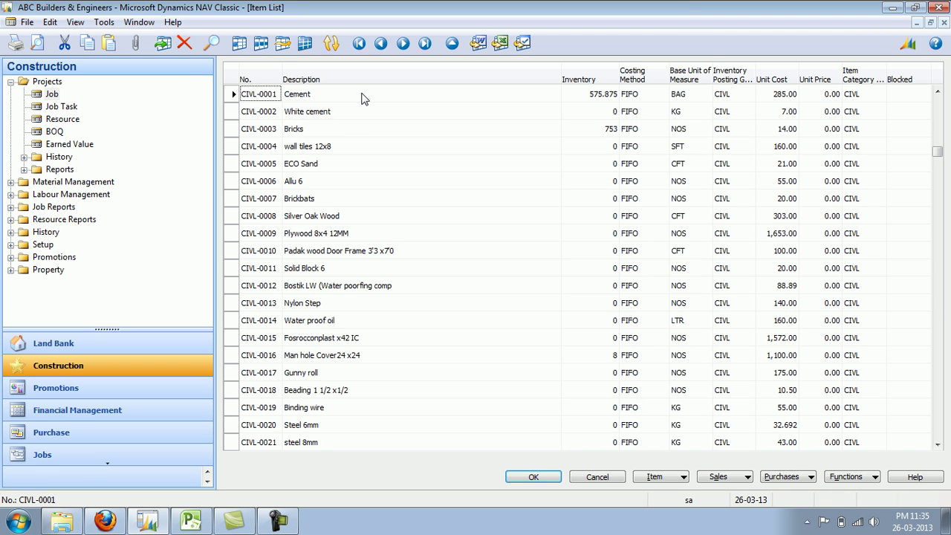
double_click(363, 96)
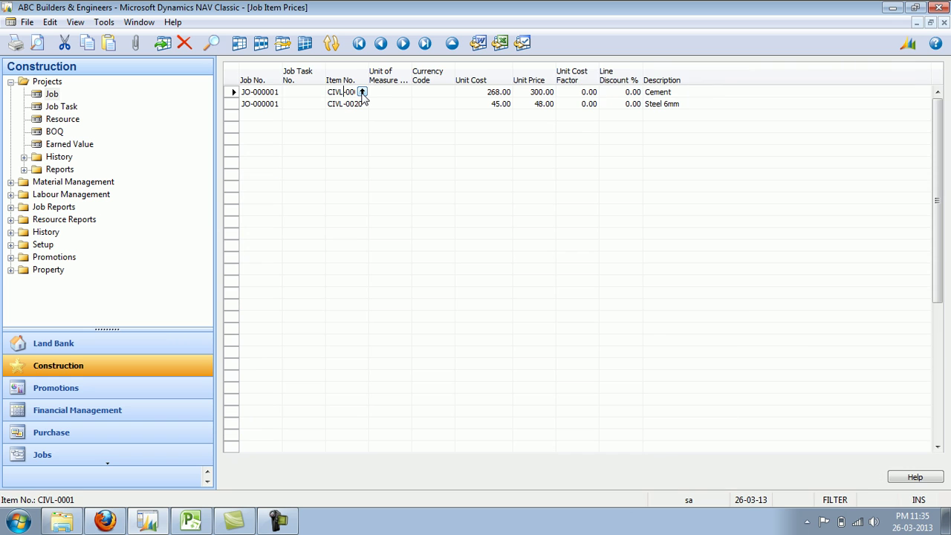
Set the Unit Cost of Cement to 275 in the job item prices and close the price list.
key("Tab")
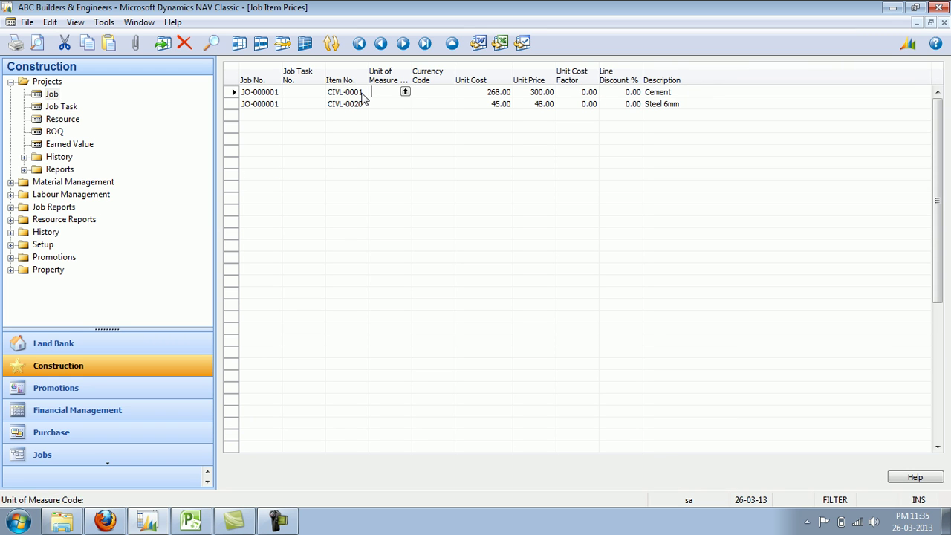
key("Tab")
key("Tab")
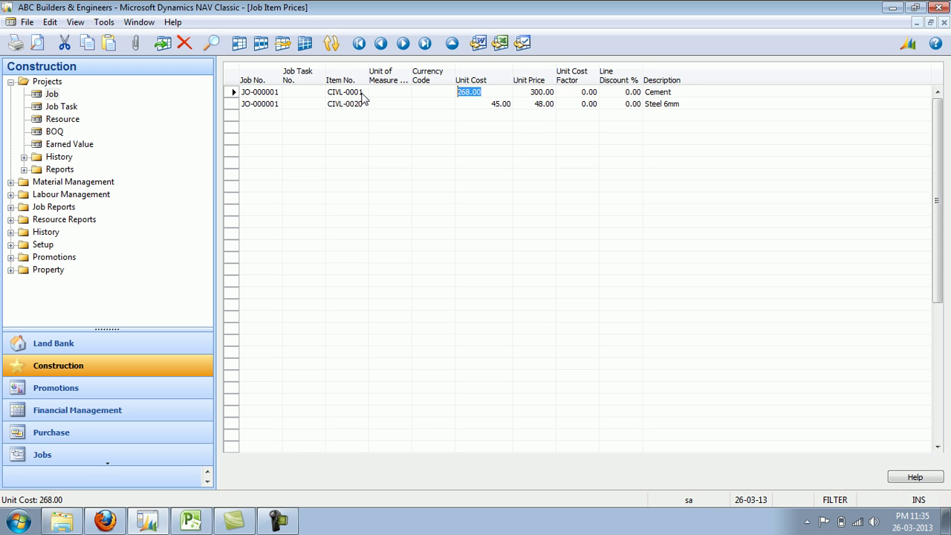
type("275")
key("Tab")
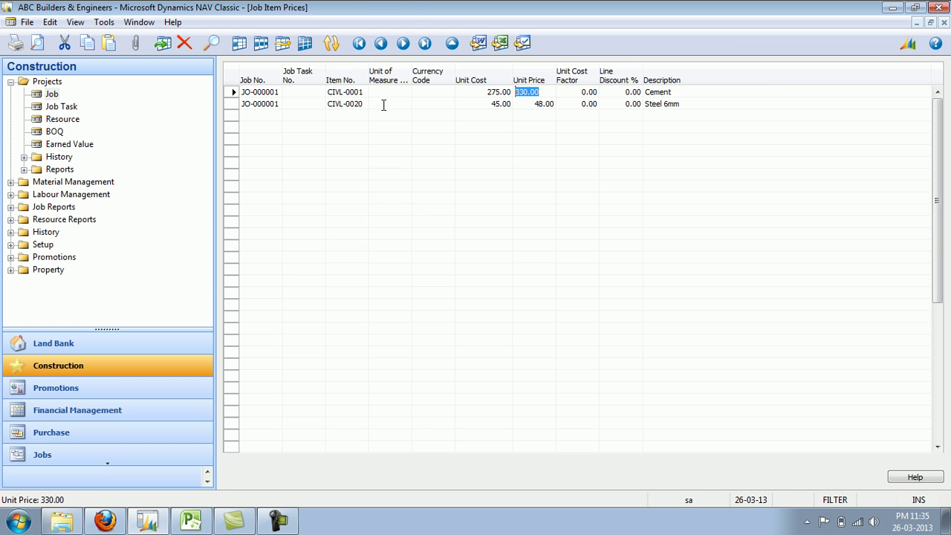
key("Escape")
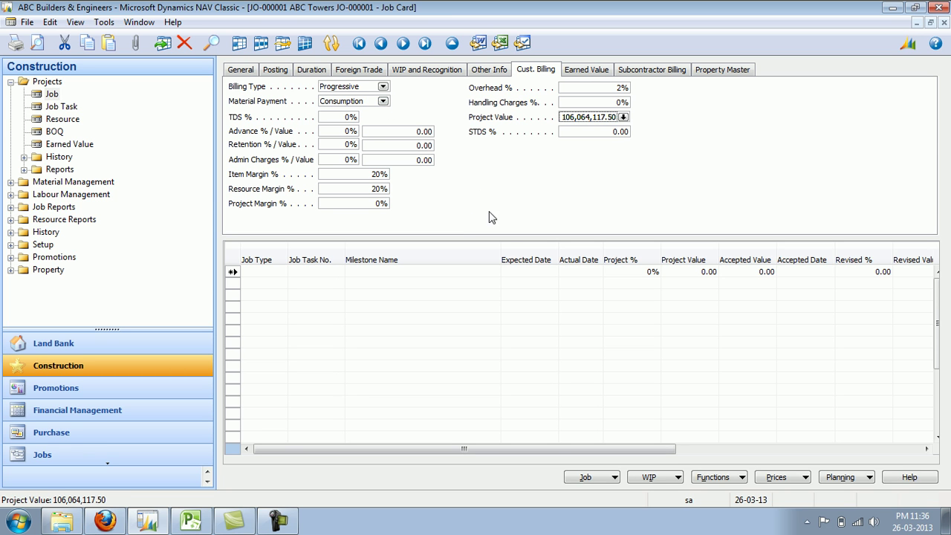
Recreate the planning lines from the ABC Towers job task lines and return to the job card.
left_click(599, 479)
left_click(602, 388)
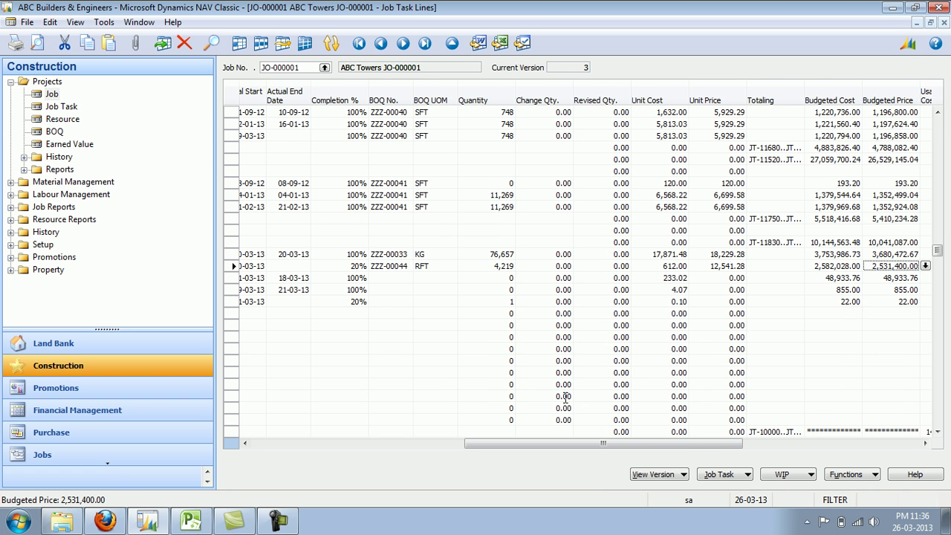
left_click(836, 476)
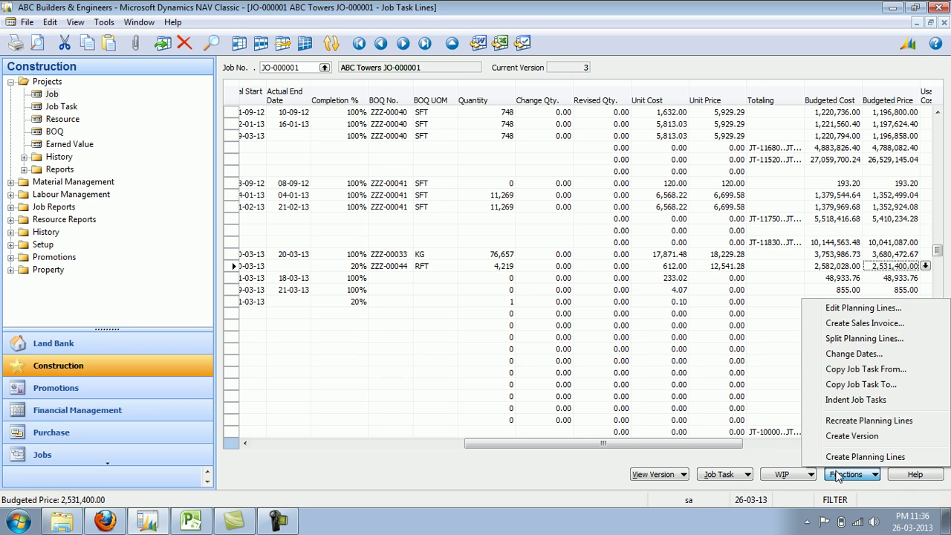
left_click(835, 425)
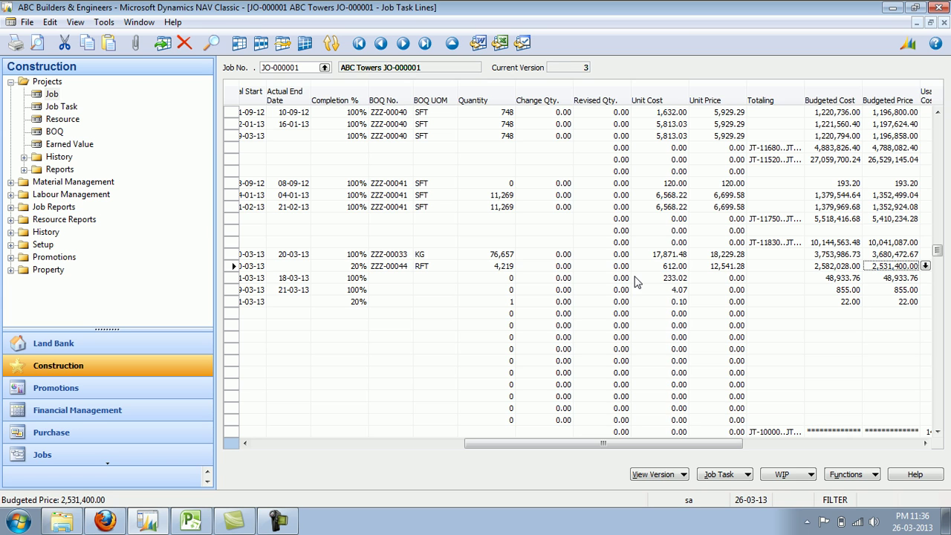
key("Escape")
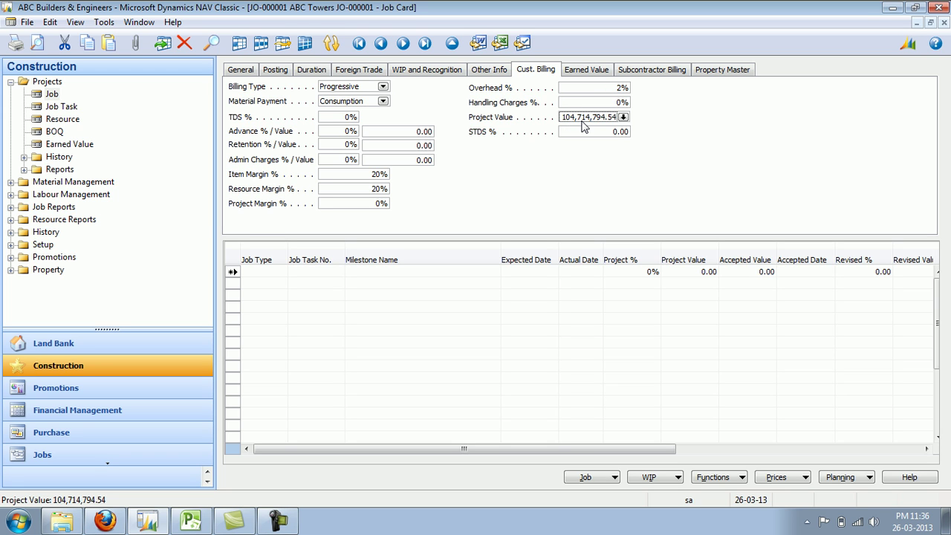
Review the job's Item Margin %, Resource Margin %, item prices and Project Value, and close the job card.
left_click(371, 175)
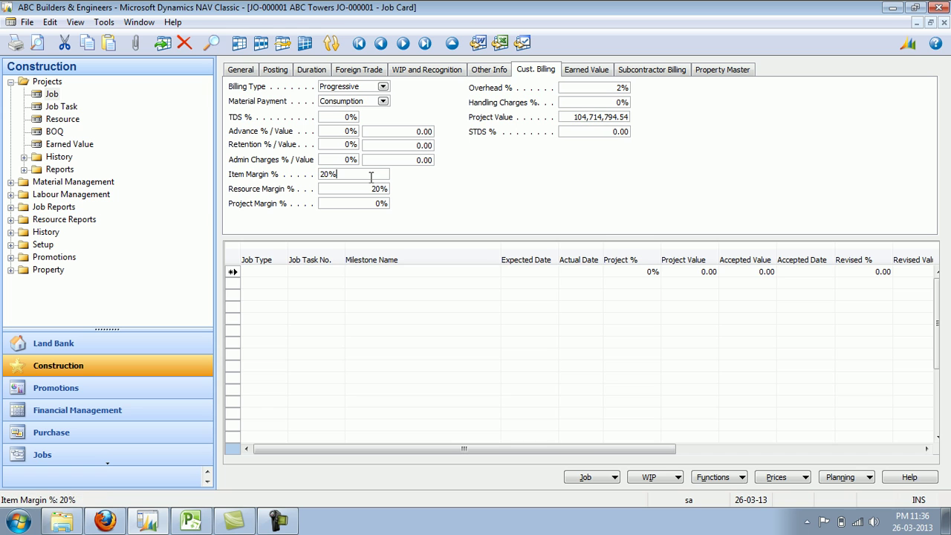
left_click(367, 189)
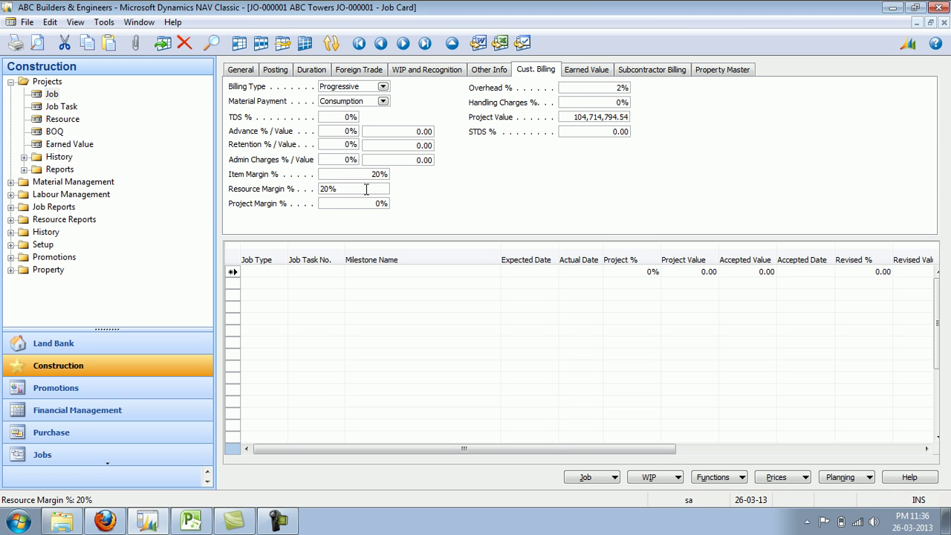
left_click(712, 478)
left_click(830, 478)
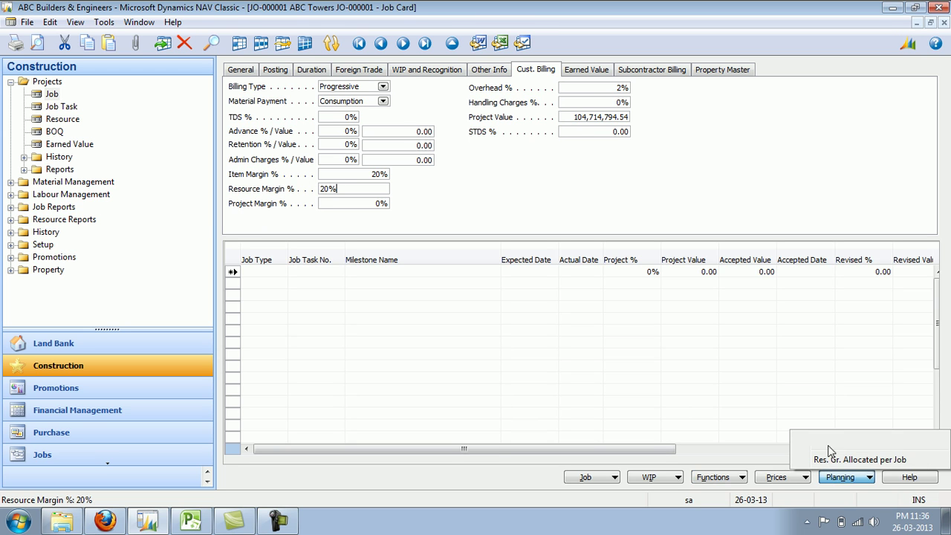
left_click(777, 479)
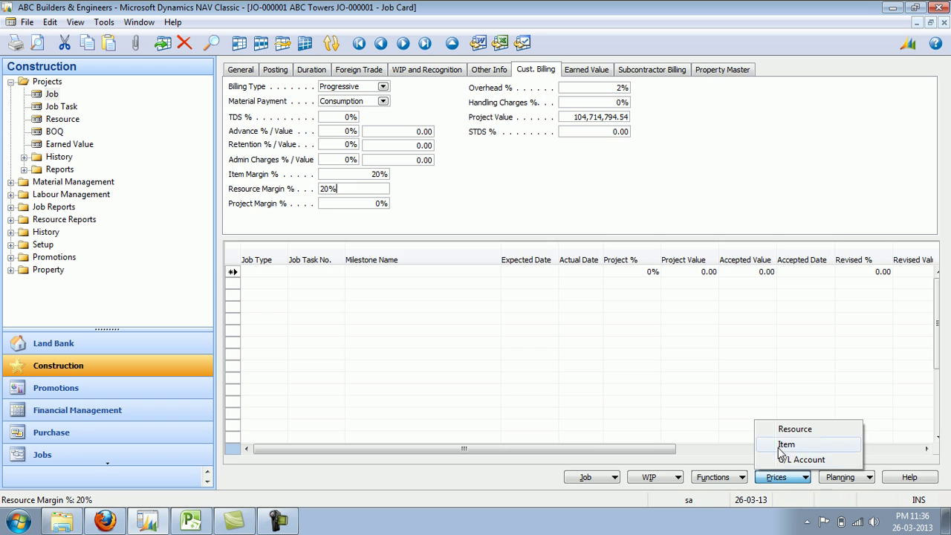
left_click(781, 446)
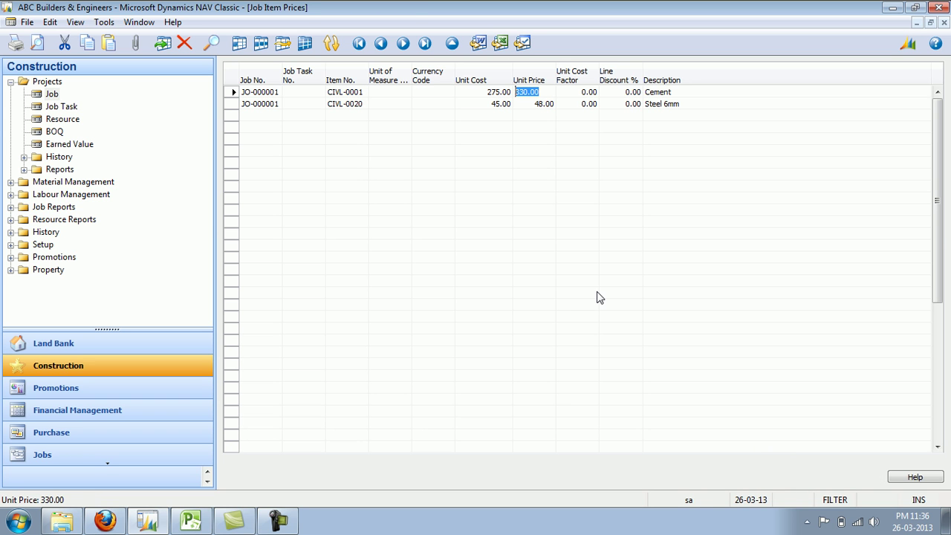
key("Escape")
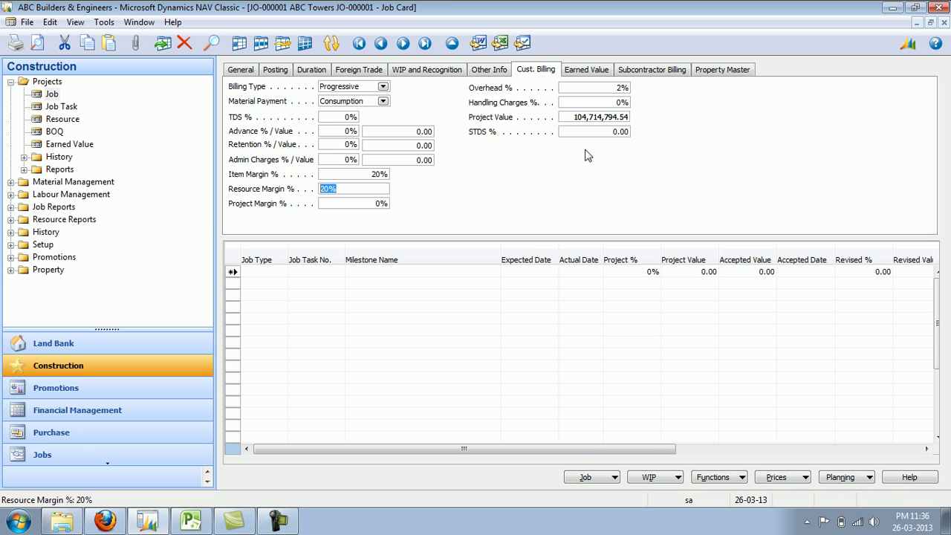
left_click(572, 119)
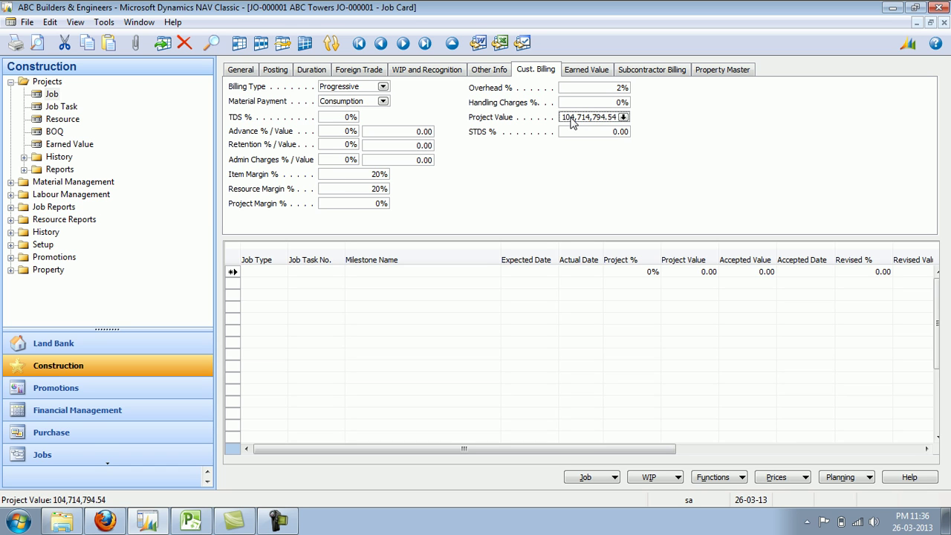
left_click(245, 72)
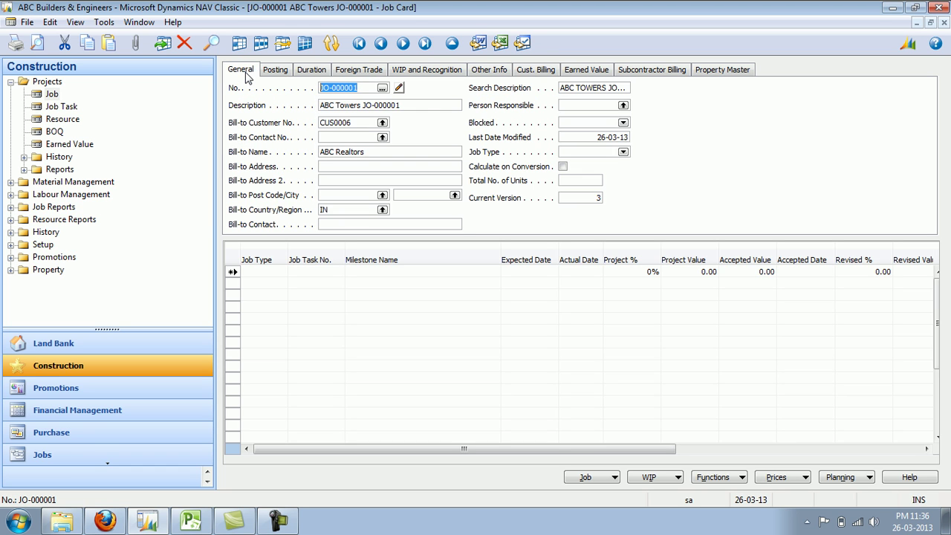
key("Escape")
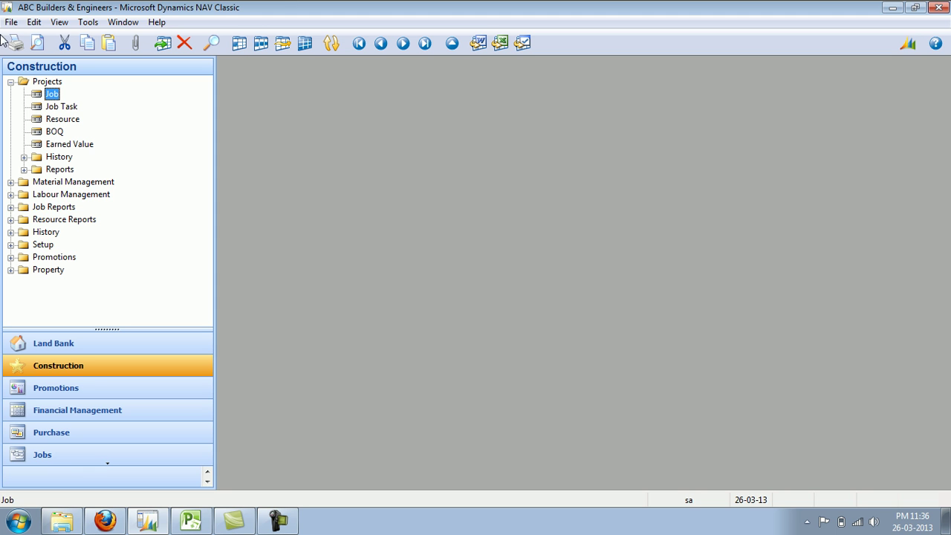
Open the job task lines and examine the Planned Start Date of the ABC Towers Project Budget line.
left_click(74, 106)
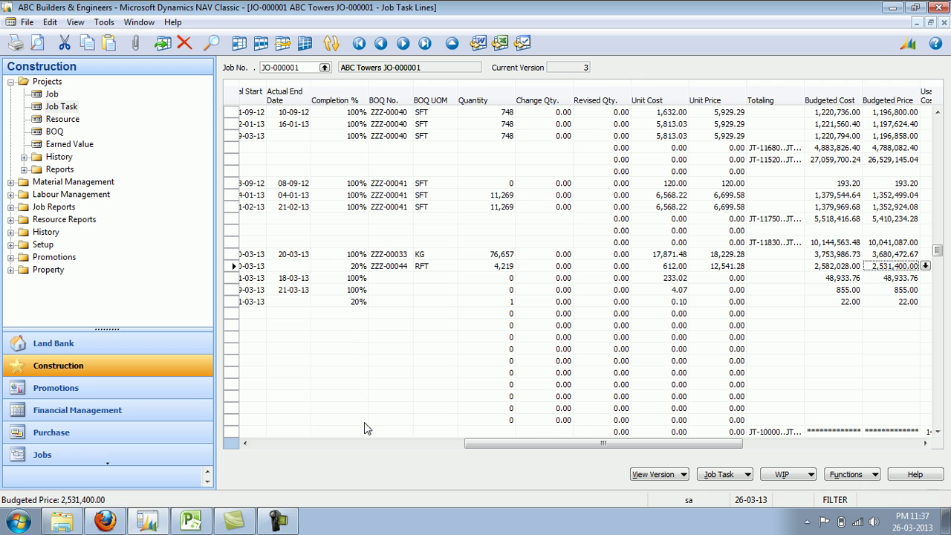
left_click(275, 443)
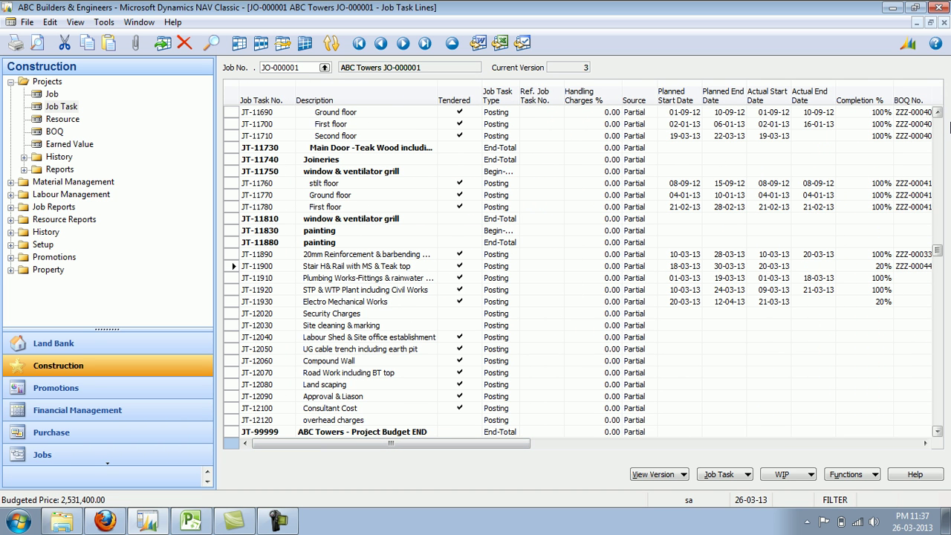
scroll(942, 127, "up", 3)
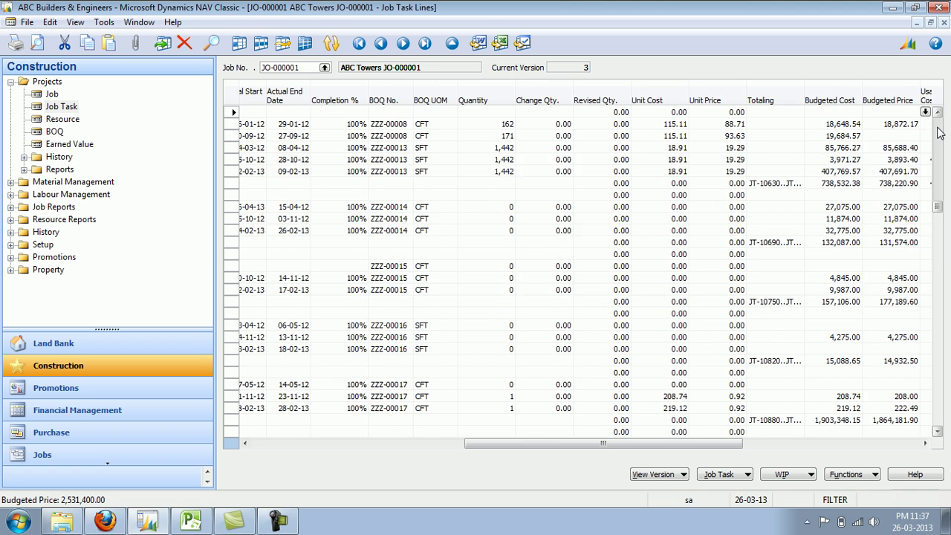
scroll(942, 131, "up", 15)
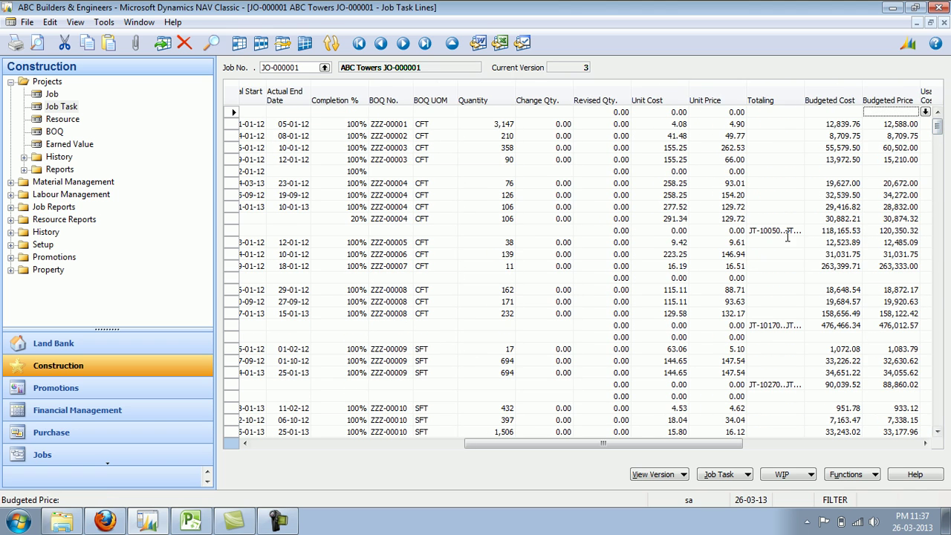
left_click_drag(530, 442, 241, 467)
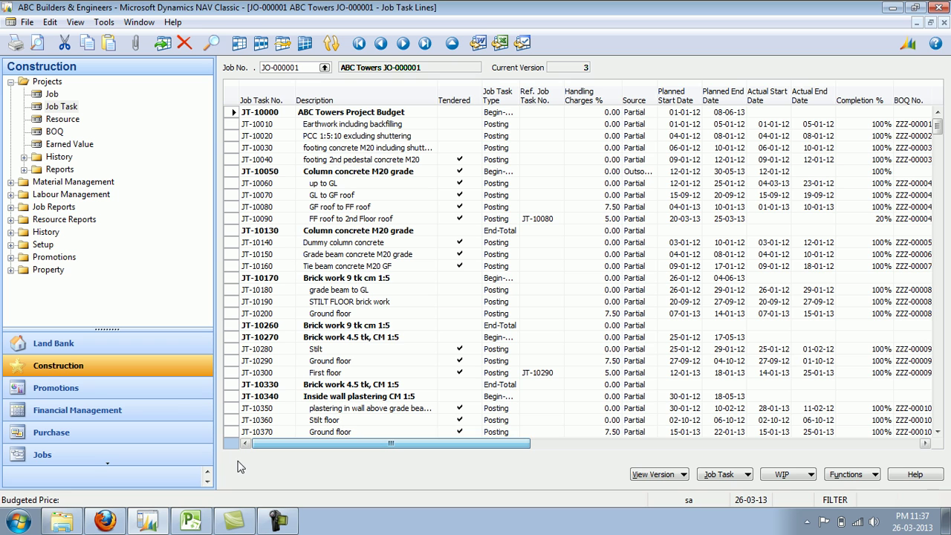
left_click(672, 112)
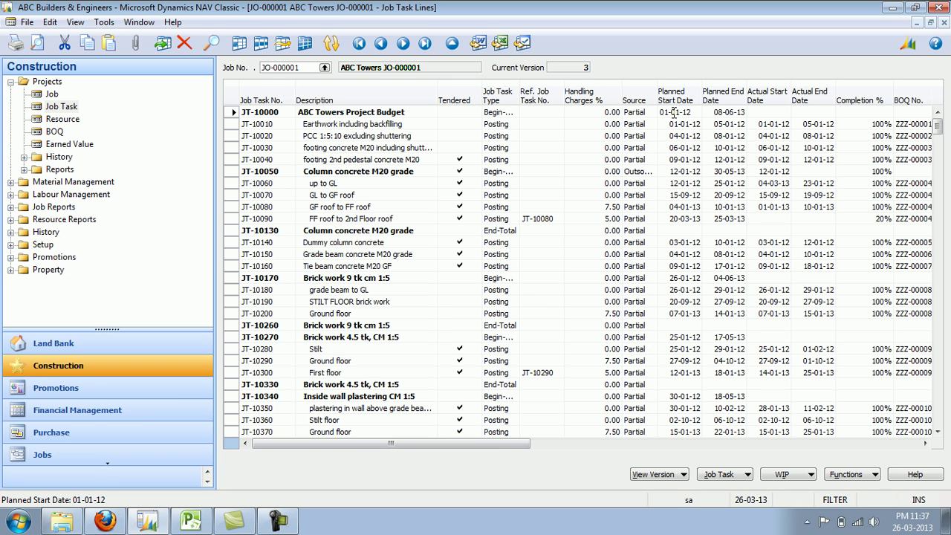
Switch to Microsoft Project and import project ABC Towers JO-000001 of company ABC Builders & Engineers with the NAV-MPP add-in.
left_click(191, 524)
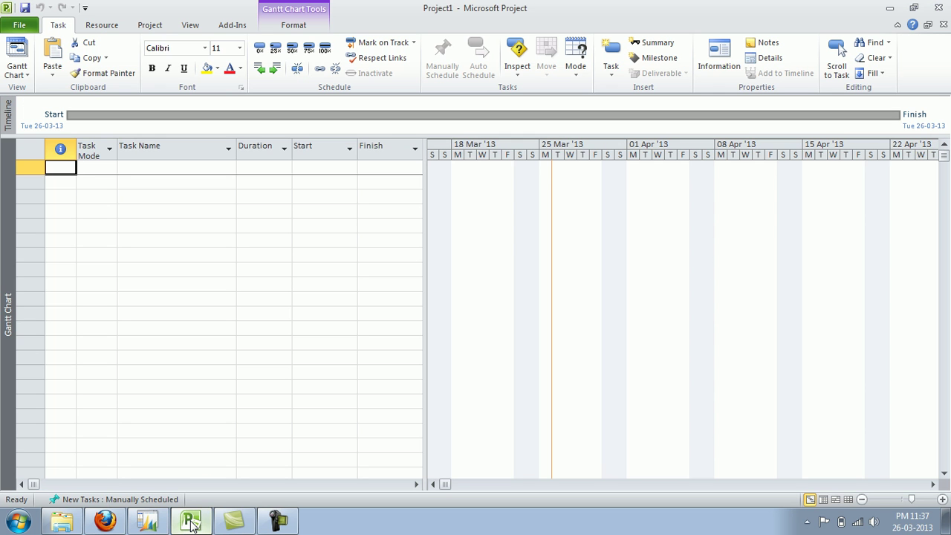
left_click(231, 25)
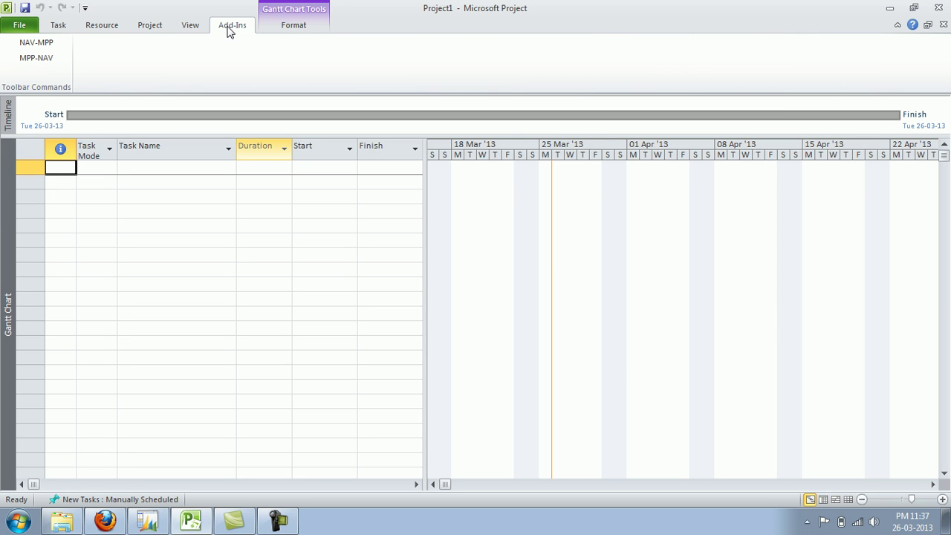
left_click(46, 48)
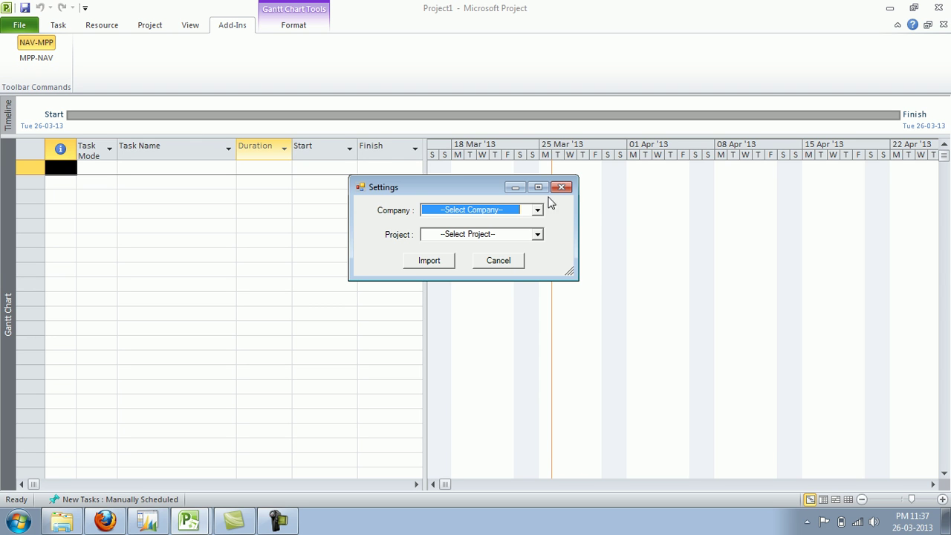
left_click(536, 211)
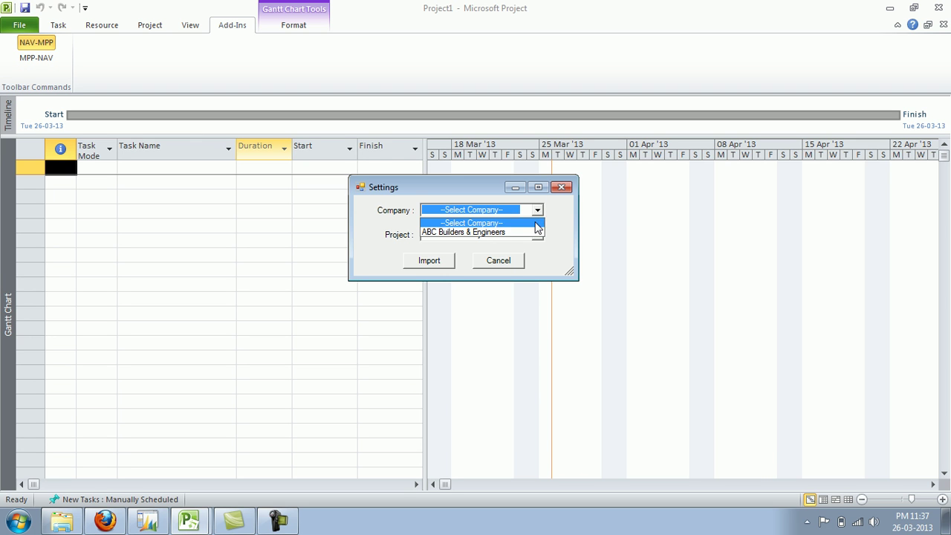
left_click(537, 232)
left_click(538, 235)
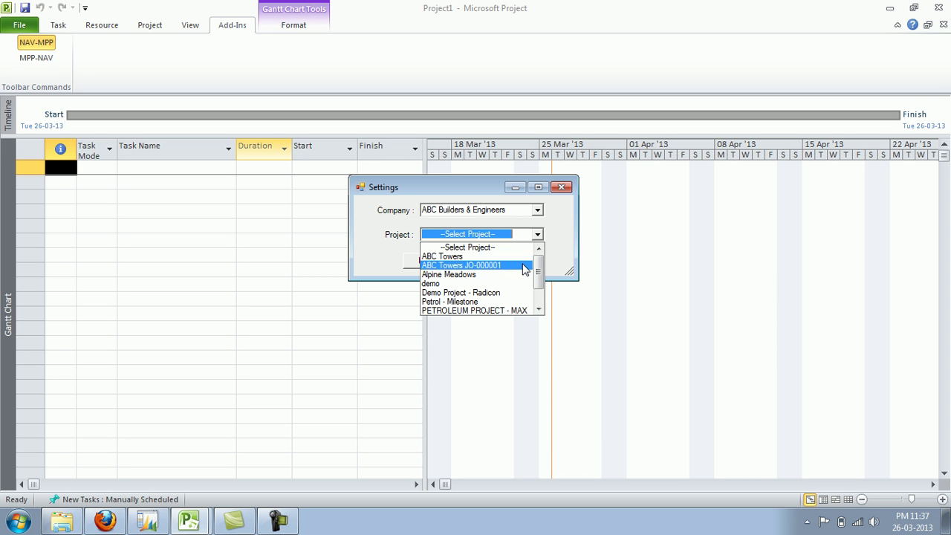
left_click(524, 266)
left_click(447, 260)
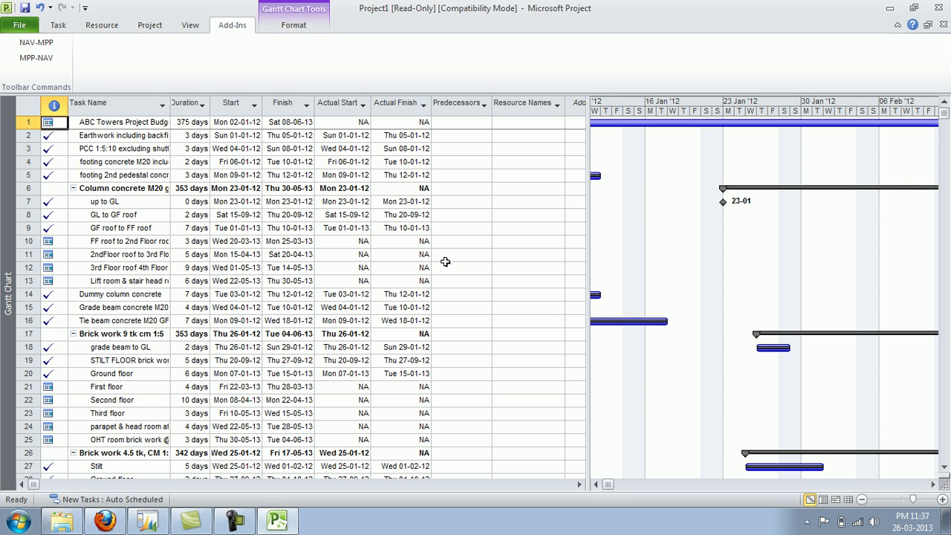
Widen the Task Name column, then set the predecessor of FF roof to 2nd Floor roof to 9 and of 2ndFloor roof to 3rd Floor roof to 10.
left_click_drag(169, 112, 264, 123)
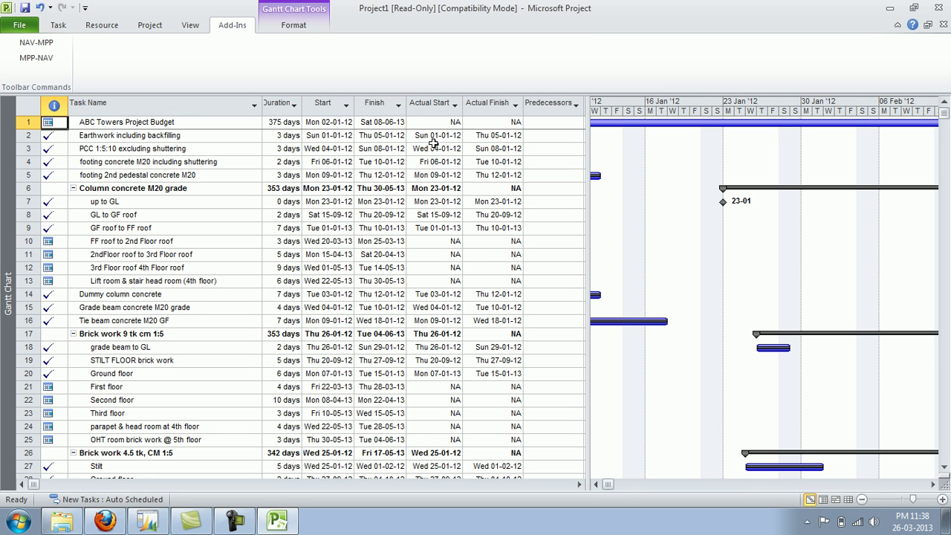
left_click(442, 243)
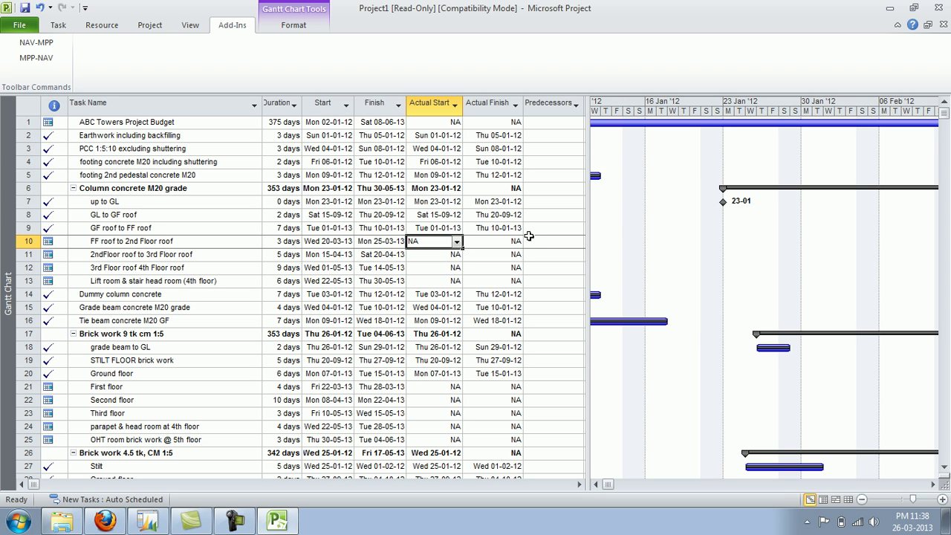
left_click(540, 242)
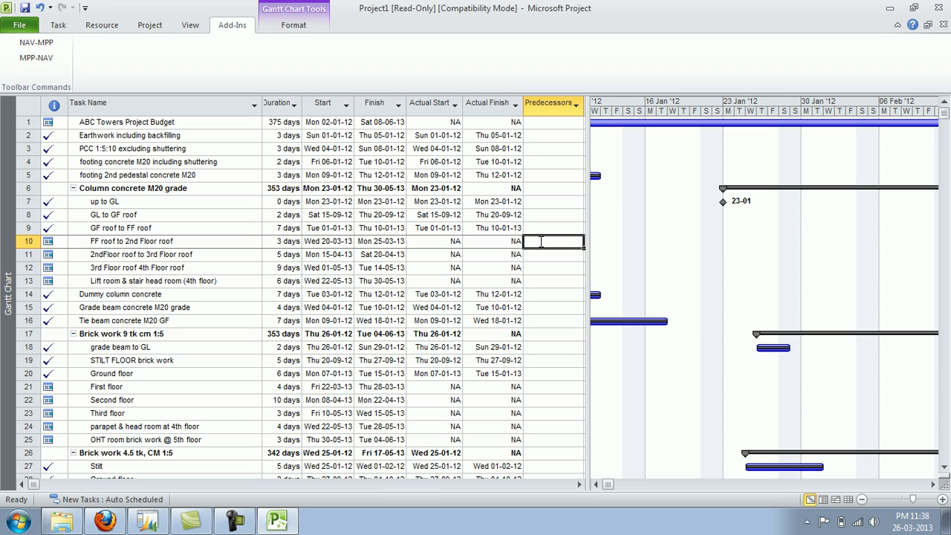
type("9")
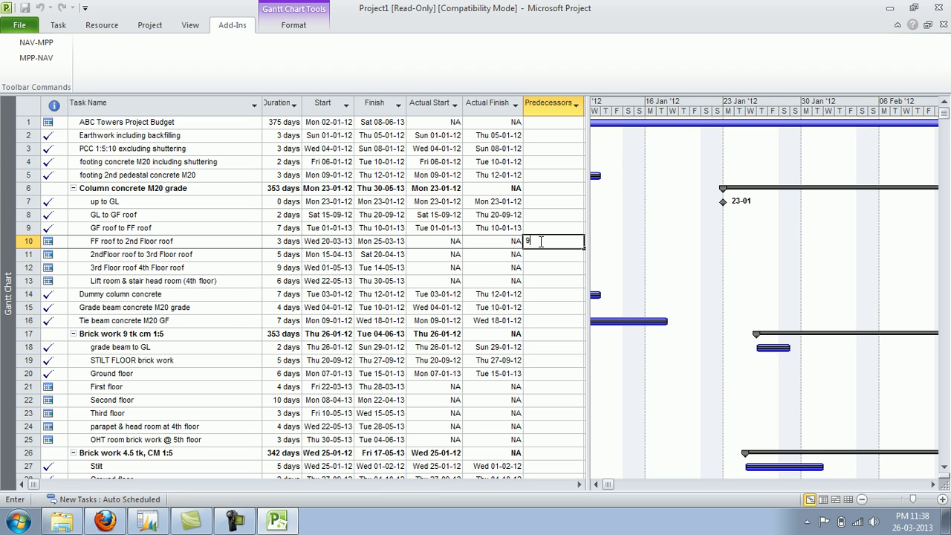
key("Return")
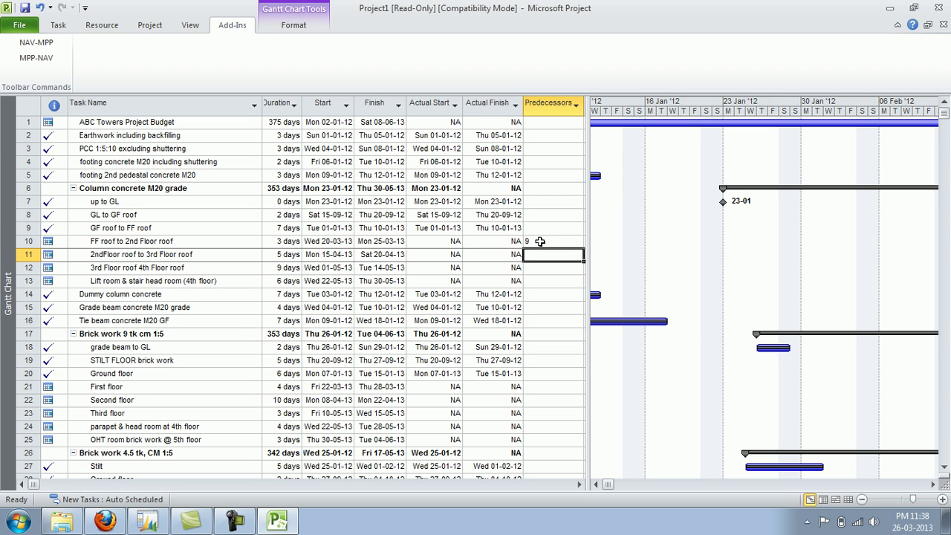
type("10")
key("Return")
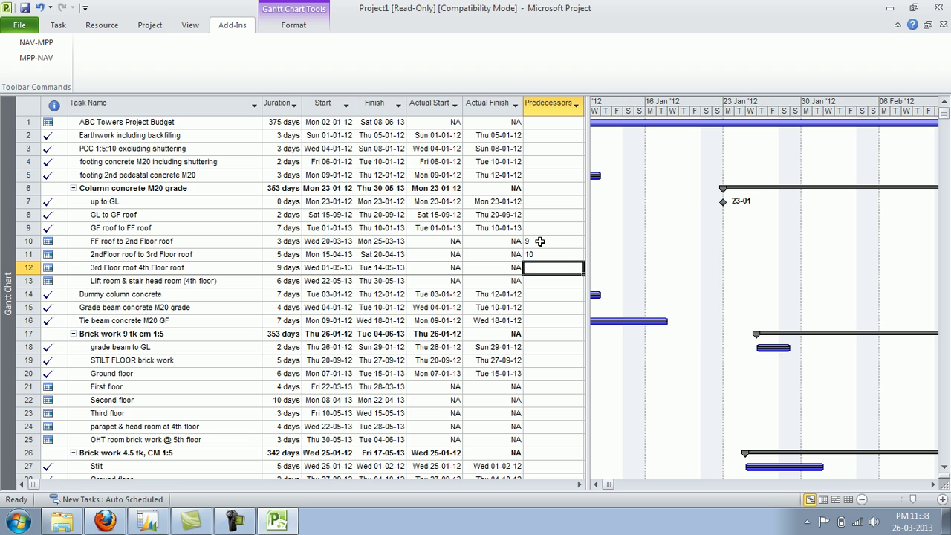
Change the constraint type of the FF roof to 2nd Floor roof task to As Soon As Possible.
key("Up")
key("Left")
key("Left")
key("Left")
key("Left")
key("Left")
key("Left")
key("Left")
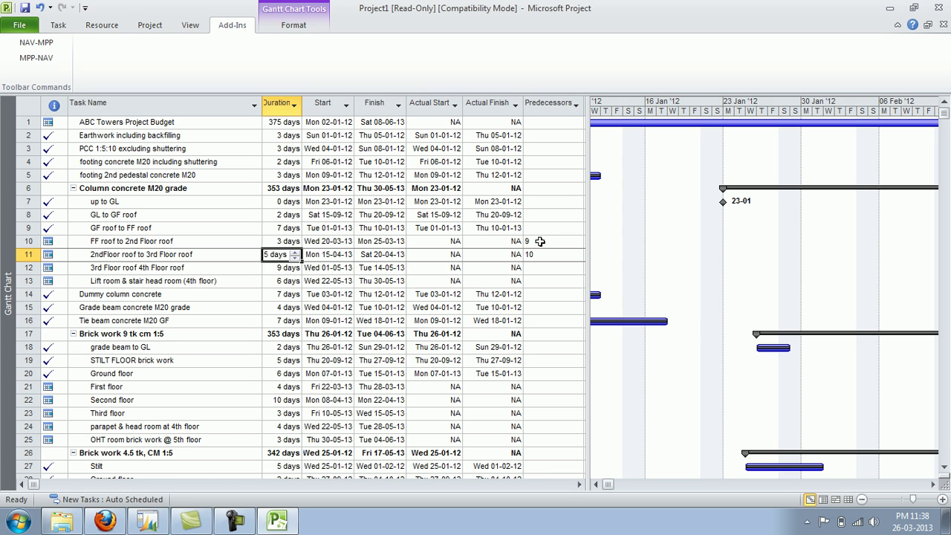
key("Up")
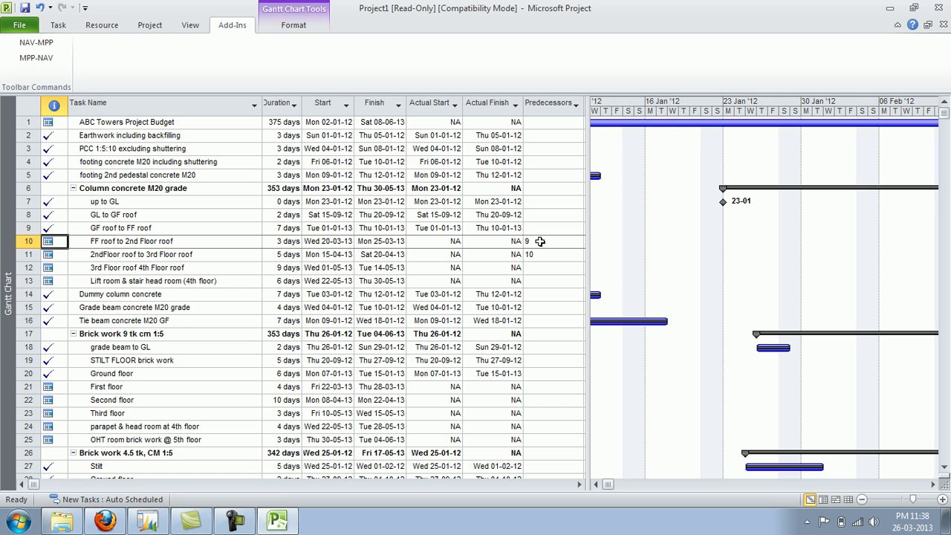
right_click(53, 244)
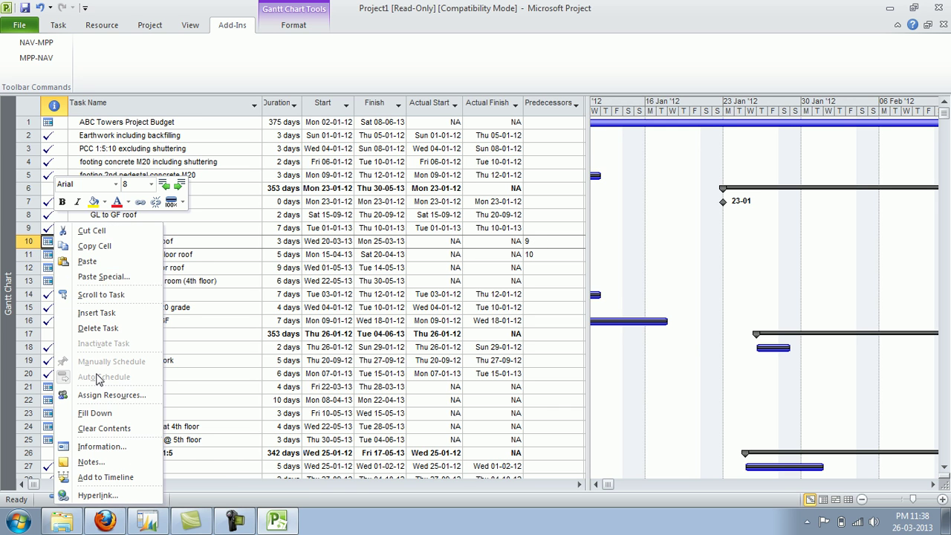
key("Escape")
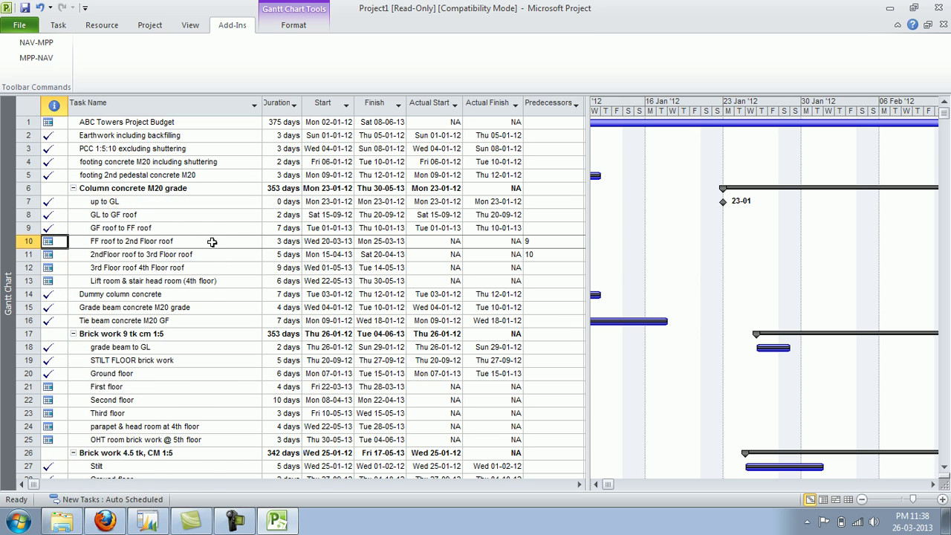
right_click(212, 243)
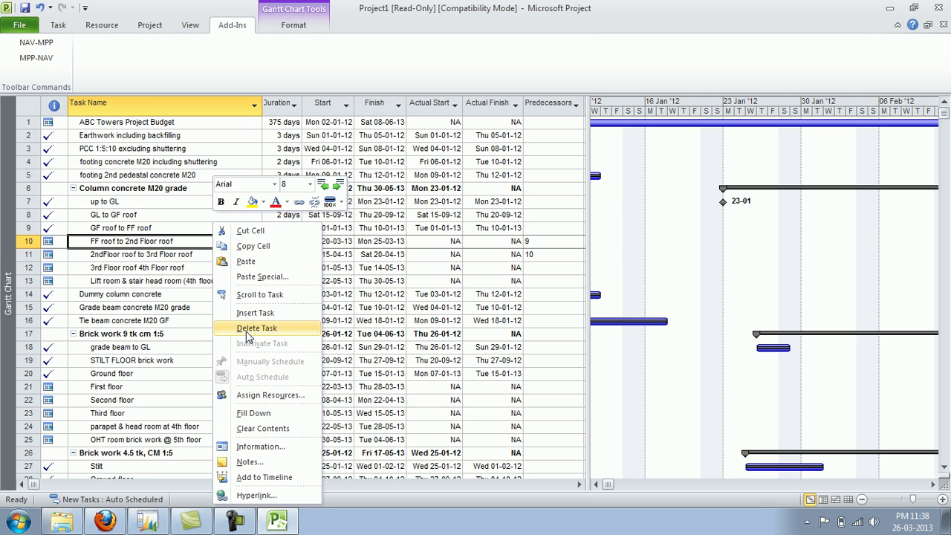
left_click(264, 446)
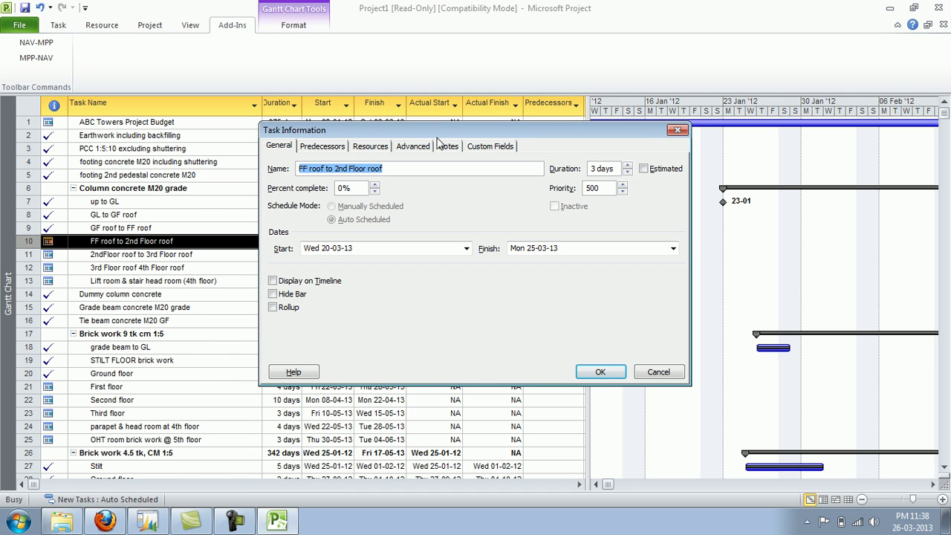
left_click(414, 146)
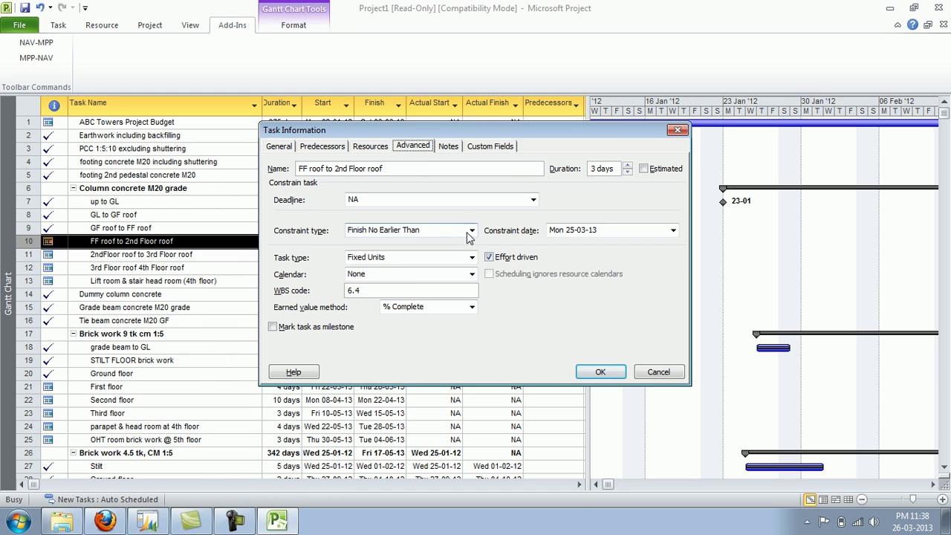
left_click(464, 234)
left_click(447, 253)
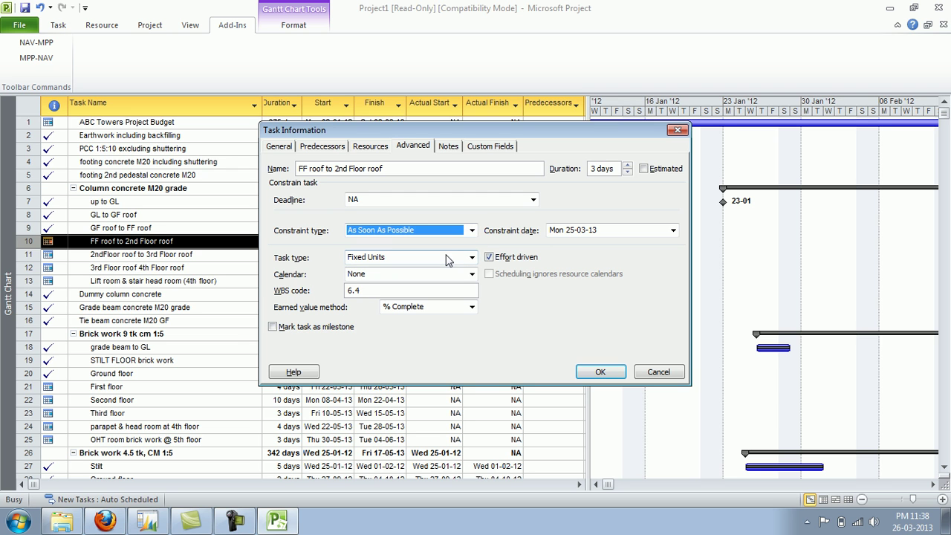
left_click(601, 374)
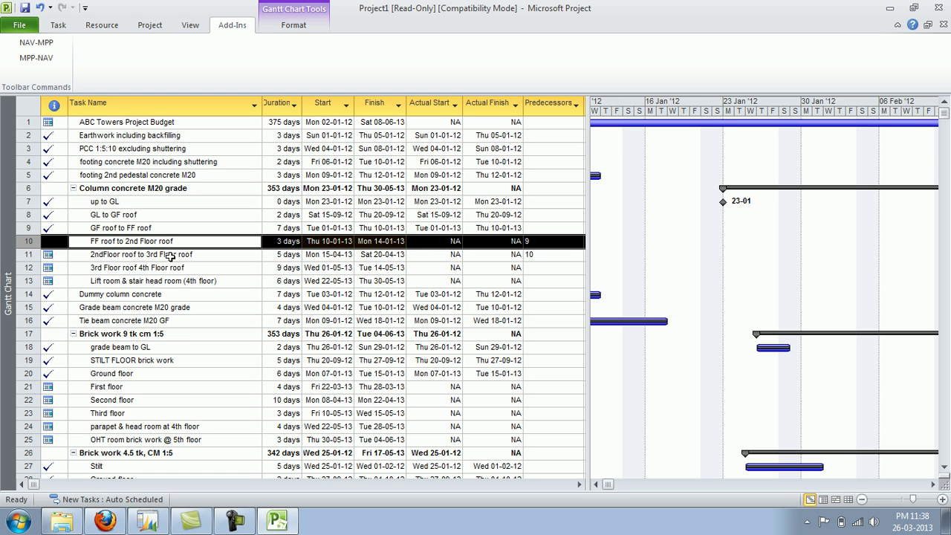
Change the constraint type of the 2ndFloor roof to 3rd Floor roof task to As Soon As Possible.
left_click(48, 255)
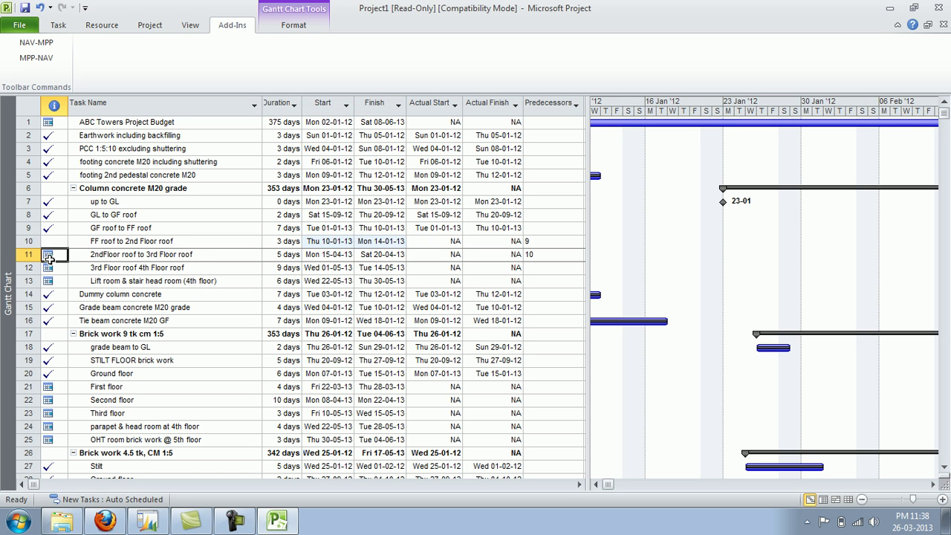
right_click(49, 255)
left_click(99, 447)
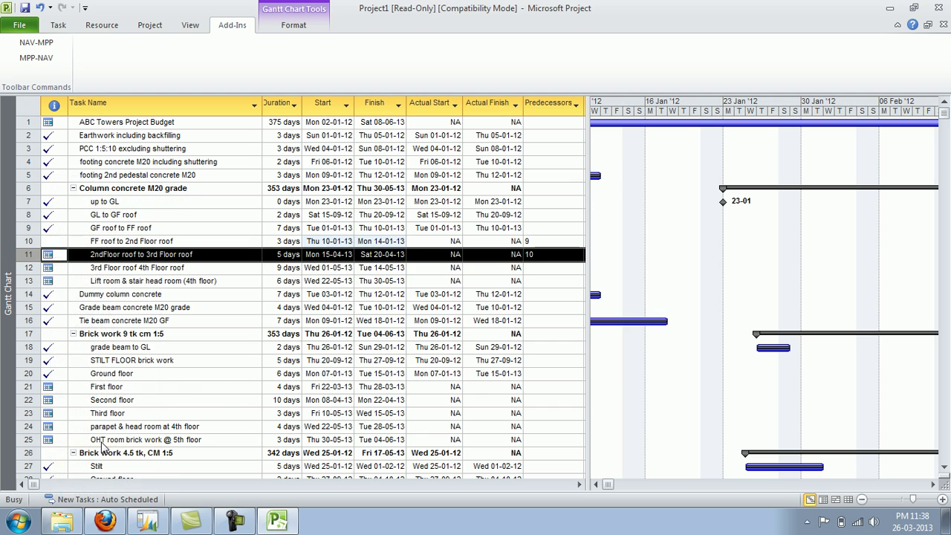
left_click(441, 147)
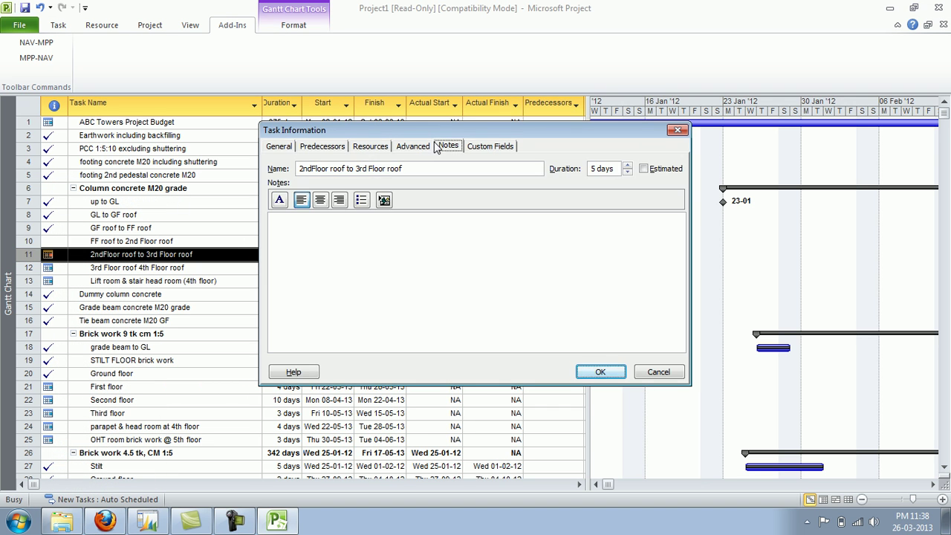
left_click(428, 147)
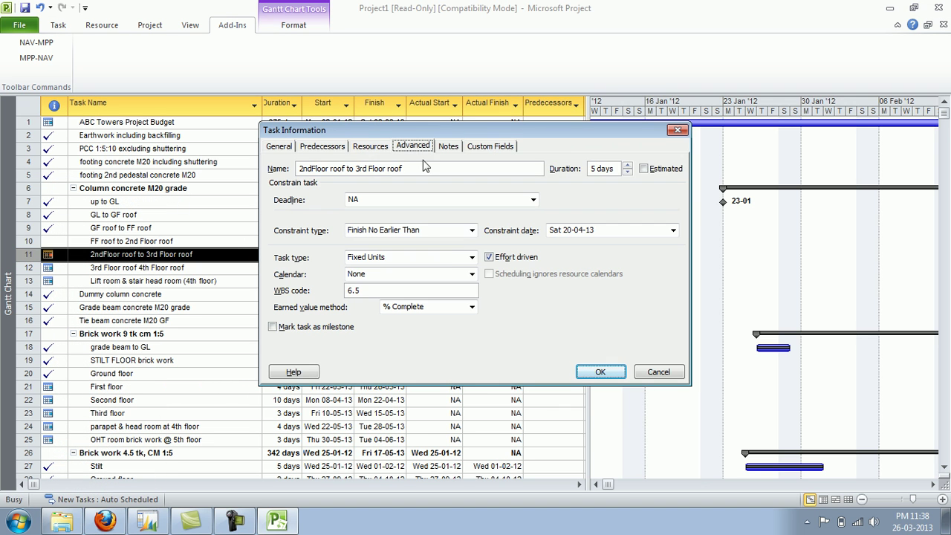
left_click(472, 231)
left_click(433, 254)
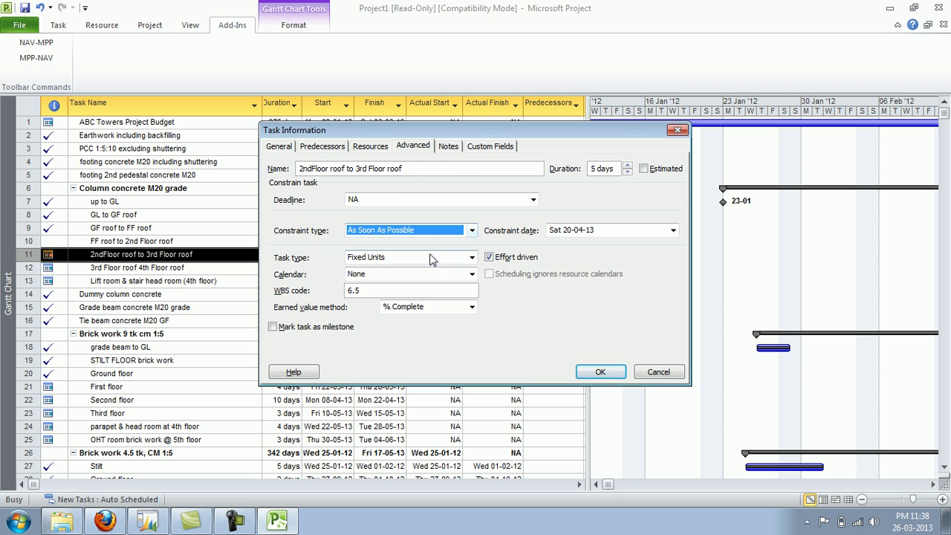
left_click(601, 372)
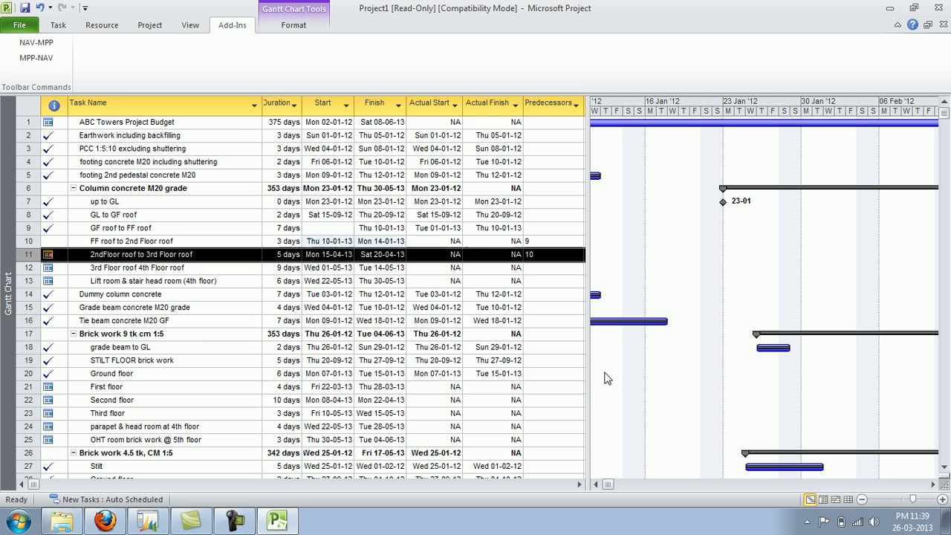
Check the planned dates of the FF roof to 2nd Floor roof task and set its Actual Start to 11-01-13.
left_click(483, 254)
left_click(347, 242)
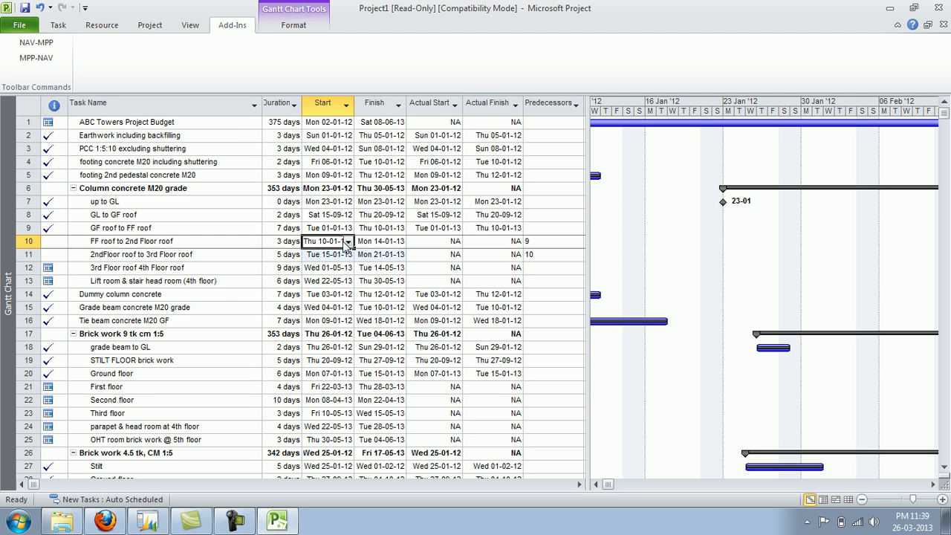
left_click(387, 243)
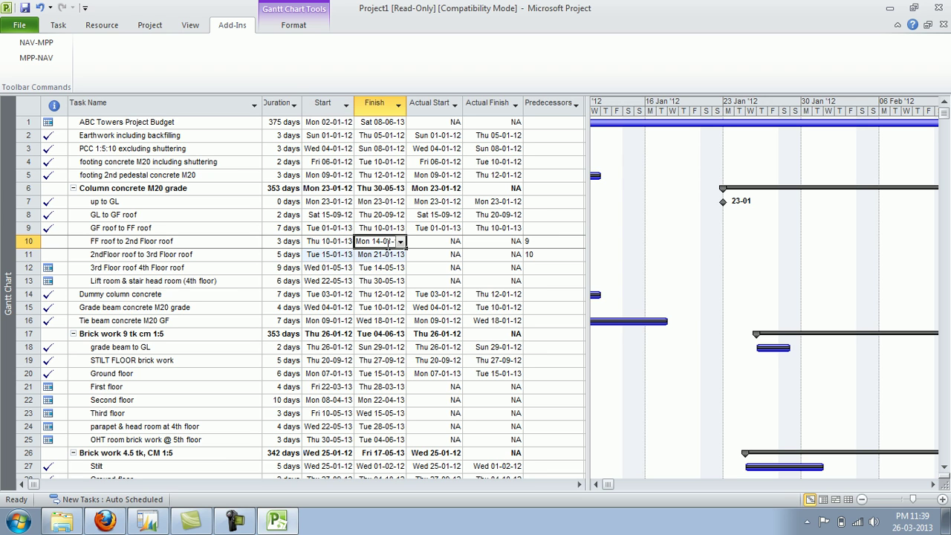
left_click(455, 243)
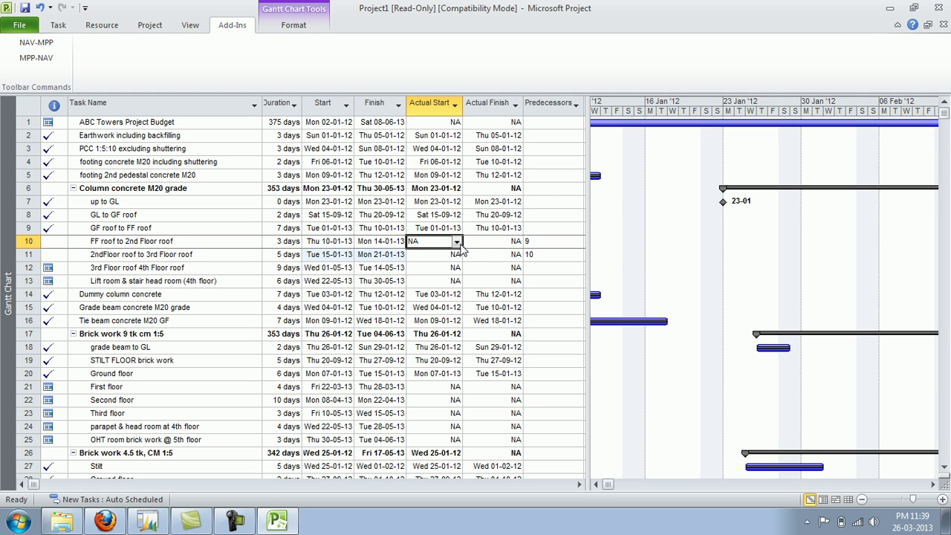
left_click(457, 242)
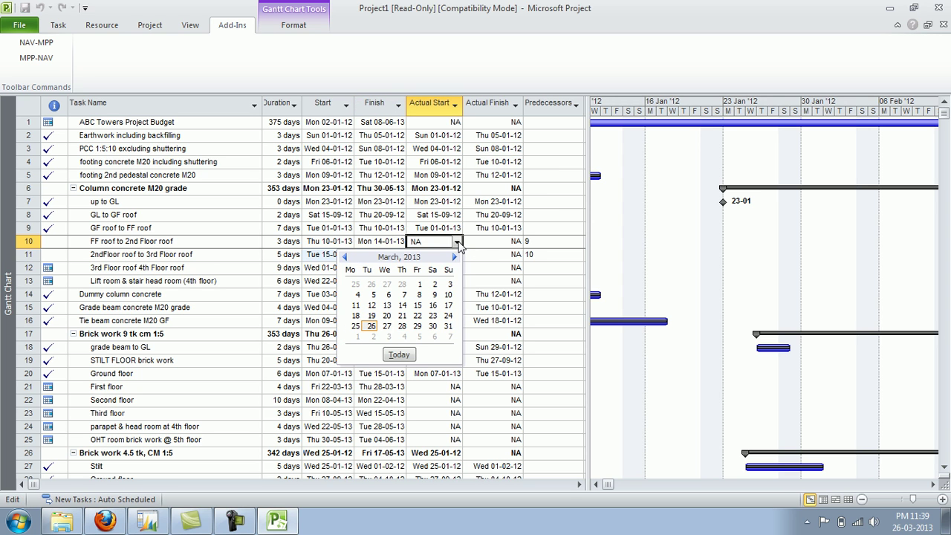
left_click(345, 257)
left_click(345, 257)
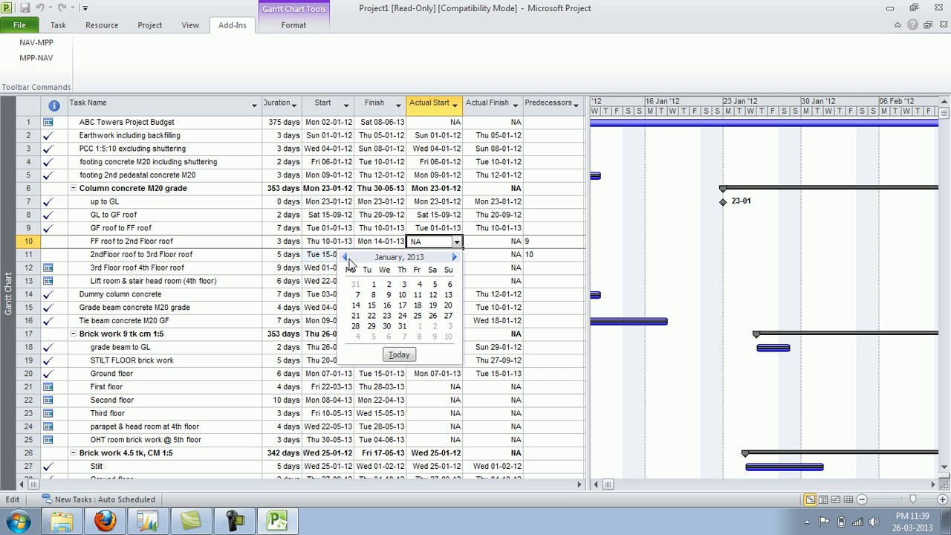
left_click(419, 296)
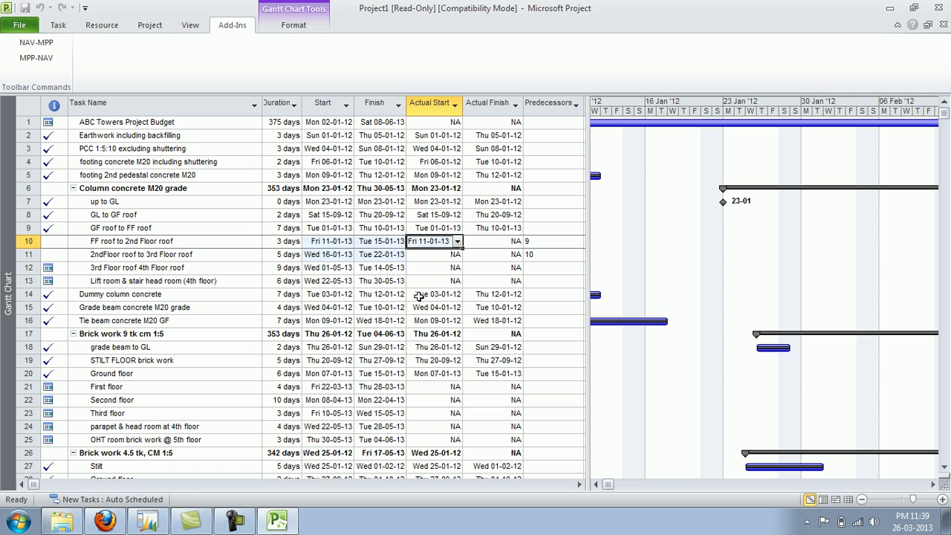
Set the Actual Finish of the FF roof to 2nd Floor roof task to 16-01-13.
left_click(499, 243)
left_click(517, 242)
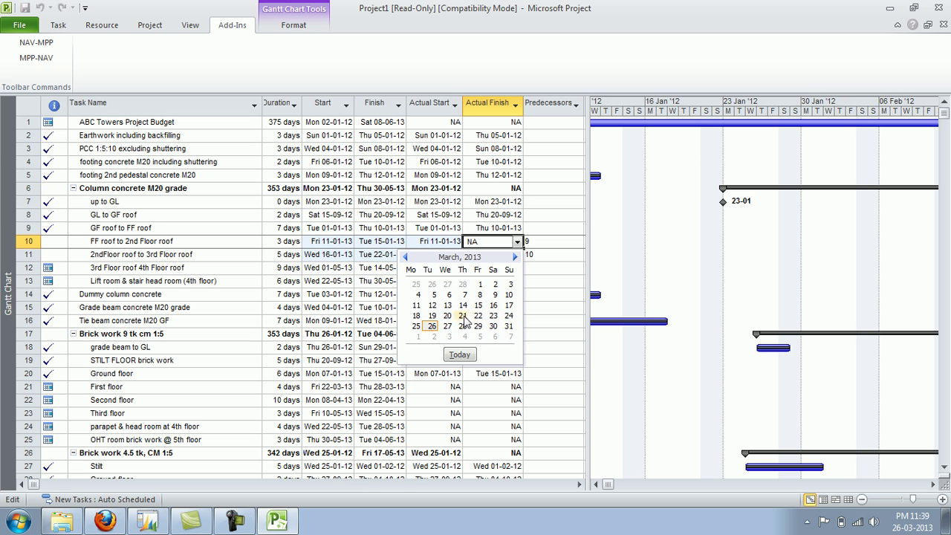
left_click(405, 257)
left_click(405, 257)
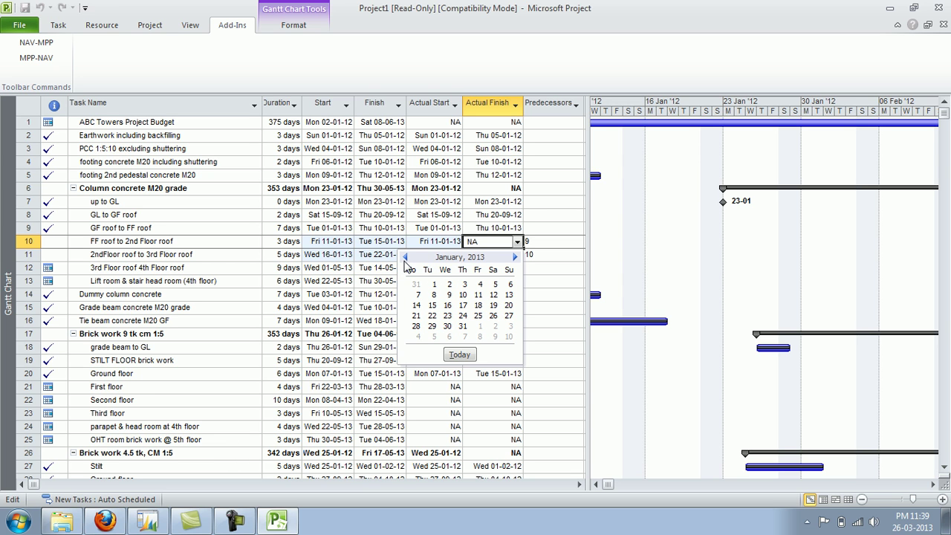
left_click(447, 305)
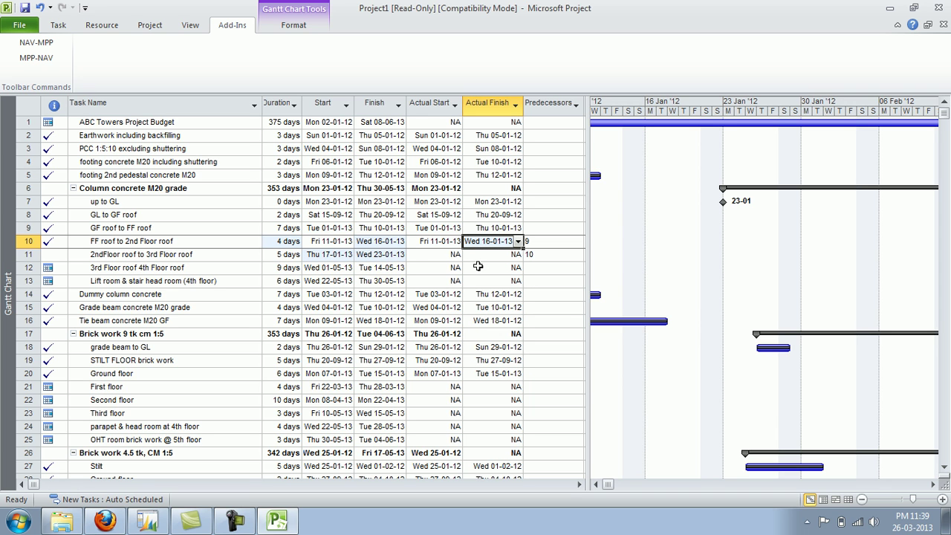
Check the constraint settings in the task information of 2ndFloor roof to 3rd Floor roof.
double_click(532, 255)
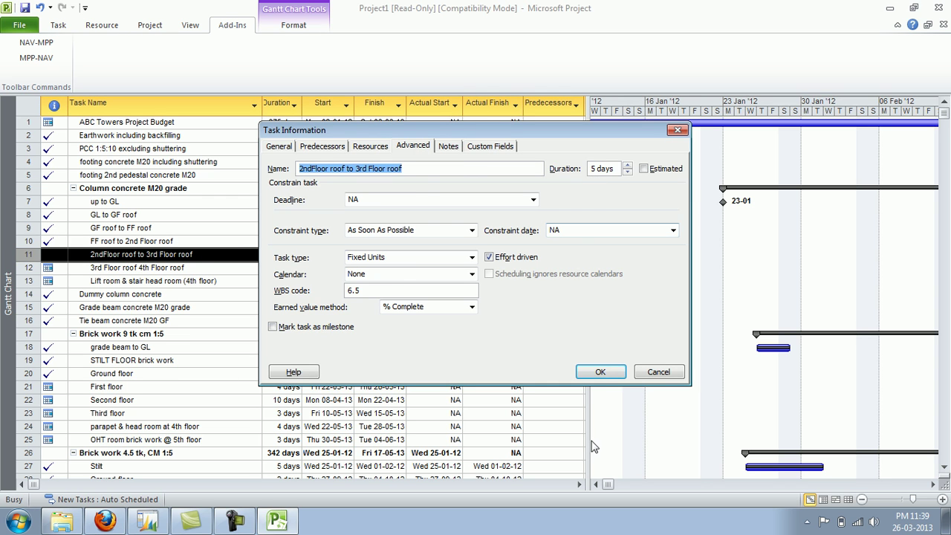
left_click(602, 373)
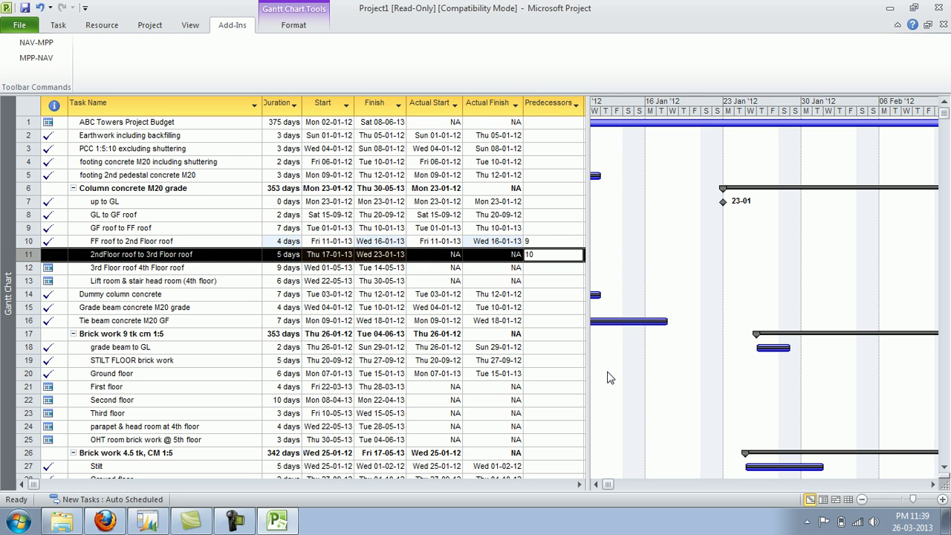
Review the Actual Start entries down the task list, returning to the ABC Towers Project Budget row.
left_click(449, 268)
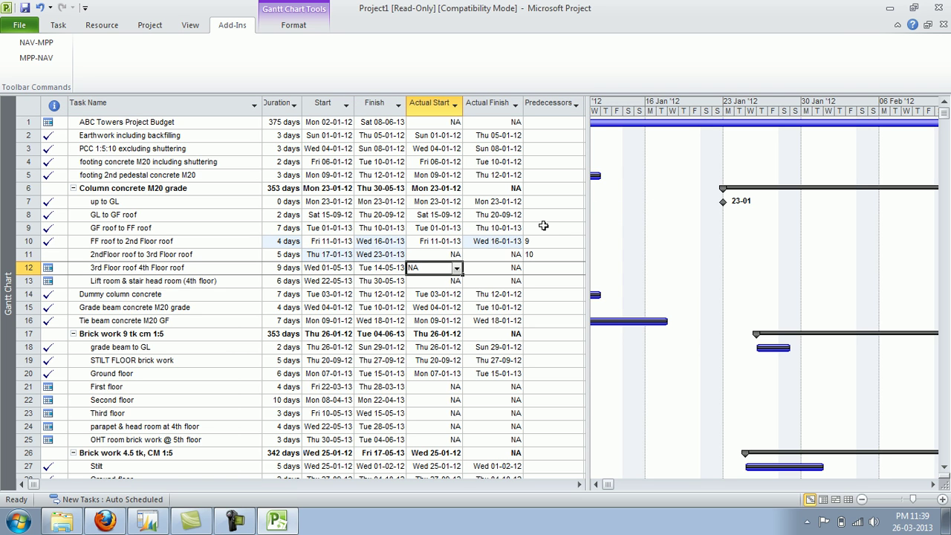
key("Down")
key("Down")
key("Down")
key("Down")
key("Down")
key("Down")
key("Down")
key("Down")
key("Down")
key("Down")
key("Down")
key("Down")
key("Down")
key("Down")
key("Down")
key("Down")
key("Down")
key("Down")
key("Down")
key("Down")
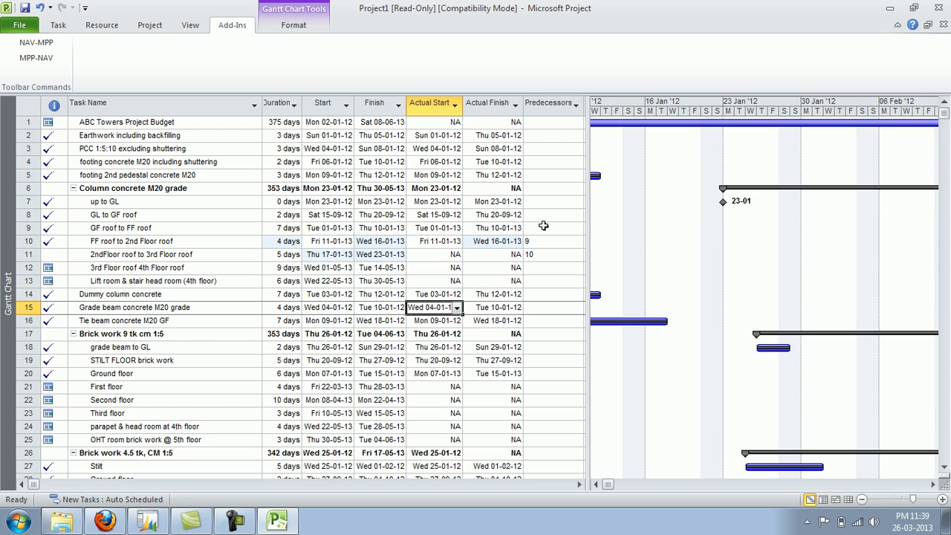
key("Up")
key("Up")
key("Up")
key("Up")
key("Up")
key("Up")
key("Up")
key("Up")
key("Up")
key("Up")
key("Up")
key("Up")
key("Up")
key("Up")
key("Up")
key("Up")
key("Up")
key("Up")
key("Up")
key("Up")
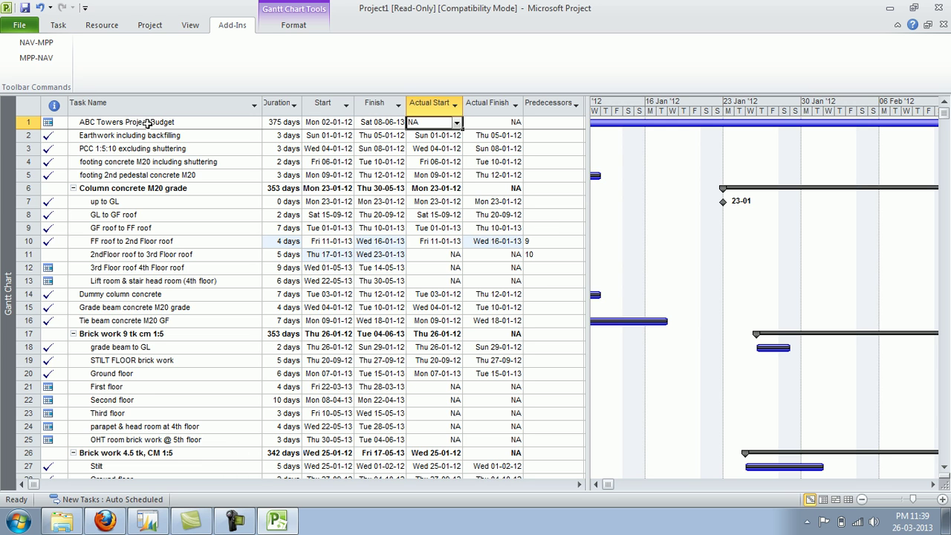
Export the schedule changes to the NAV database and agree to save a copy of the read-only project.
left_click(47, 61)
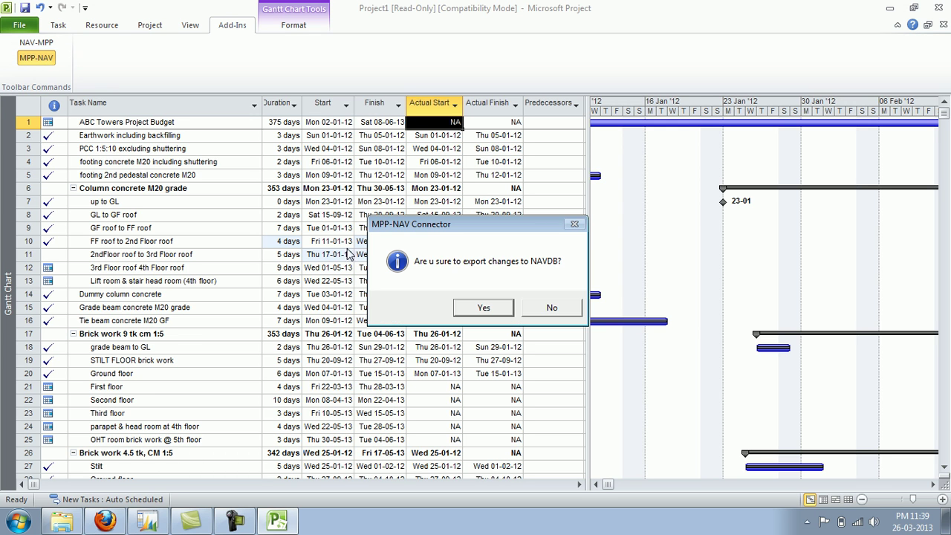
left_click(482, 307)
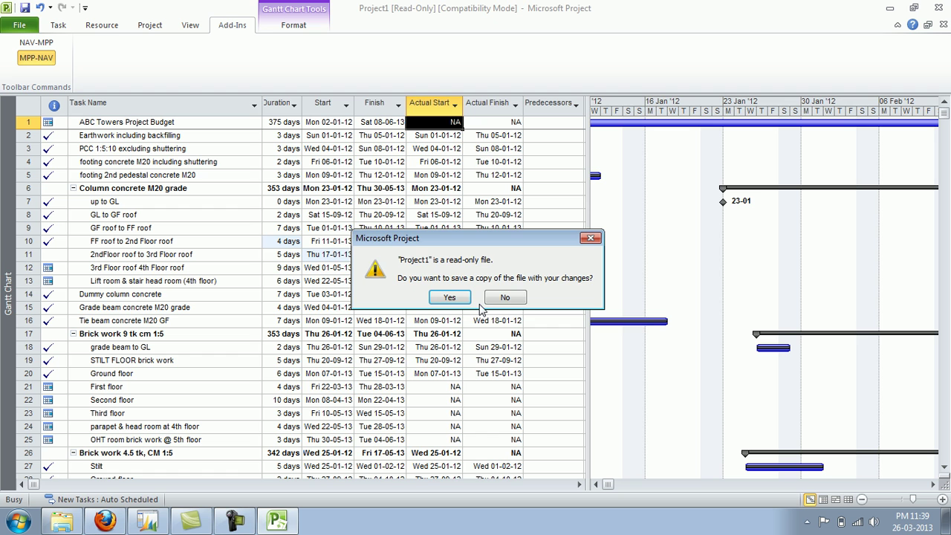
left_click(450, 297)
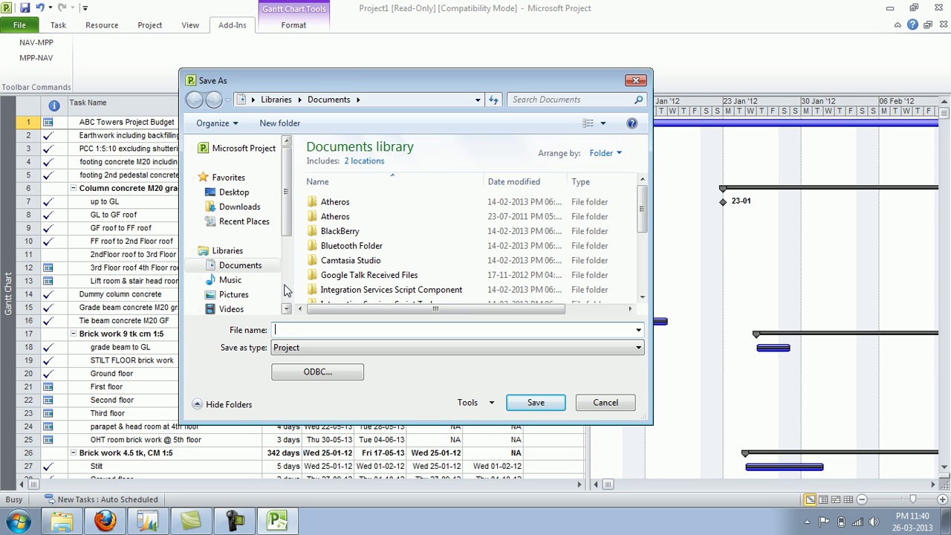
Save the project copy as abc-towers on Local Disk (D:), replacing the existing file, and finish the export.
scroll(286, 290, "down", 3)
left_click(253, 245)
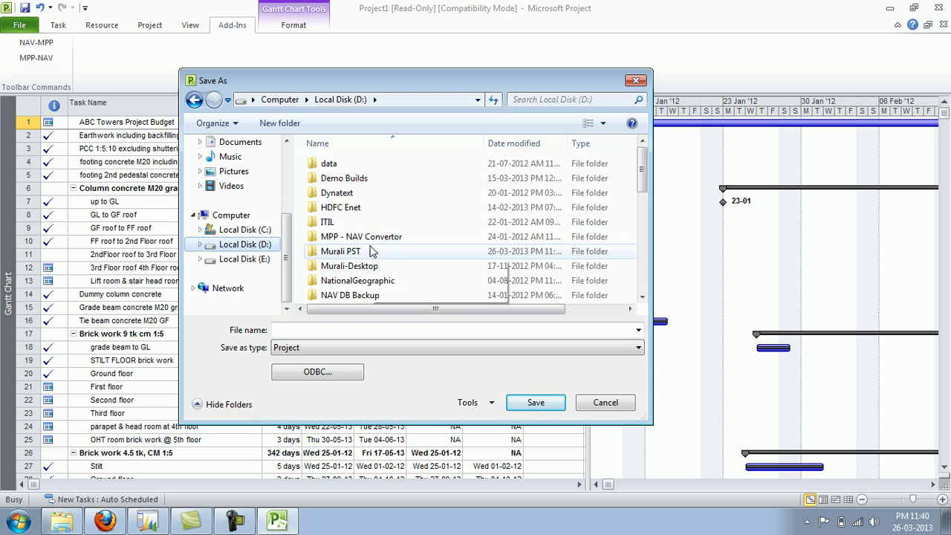
scroll(643, 301, "down", 2)
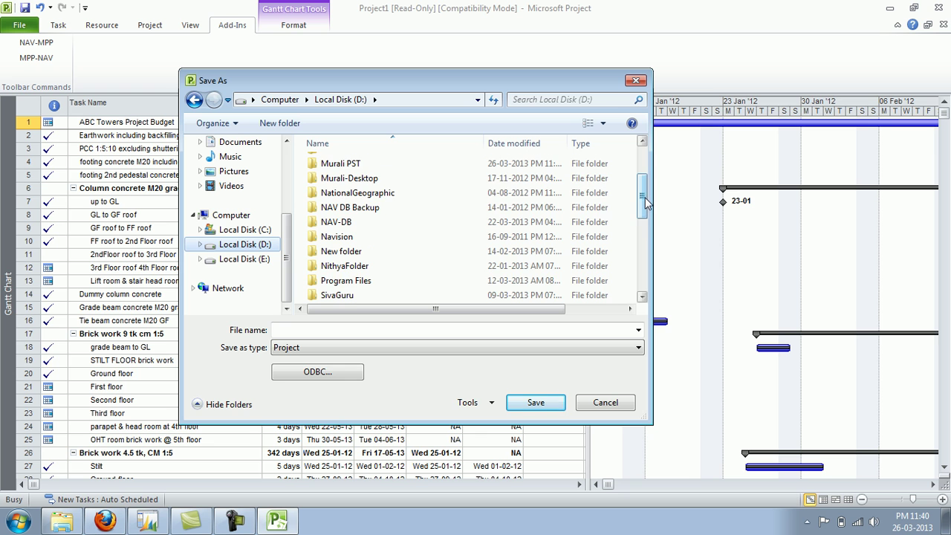
scroll(645, 202, "down", 2)
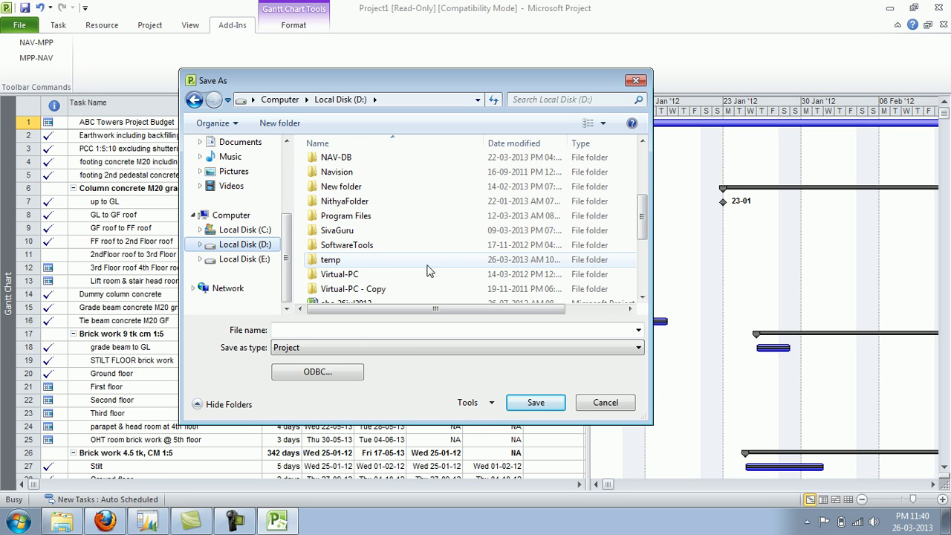
left_click(337, 330)
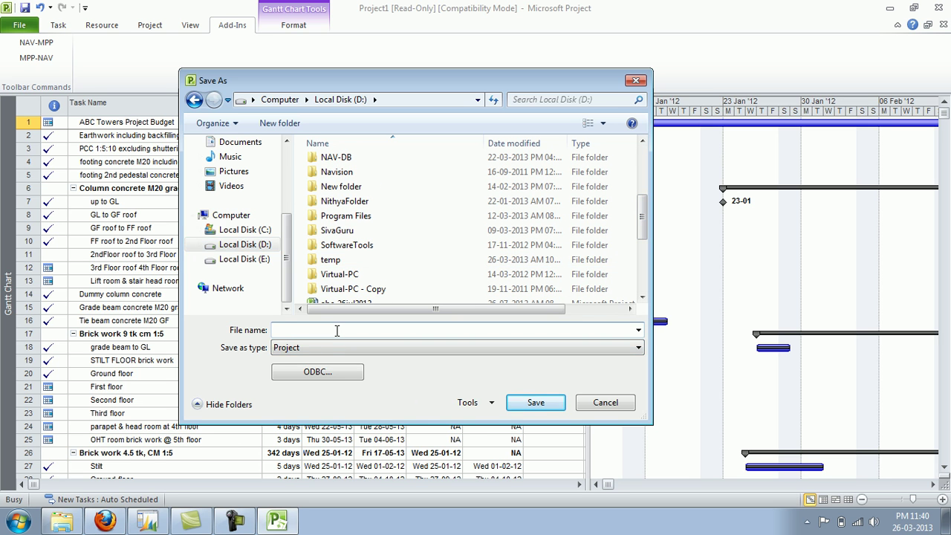
type("abc")
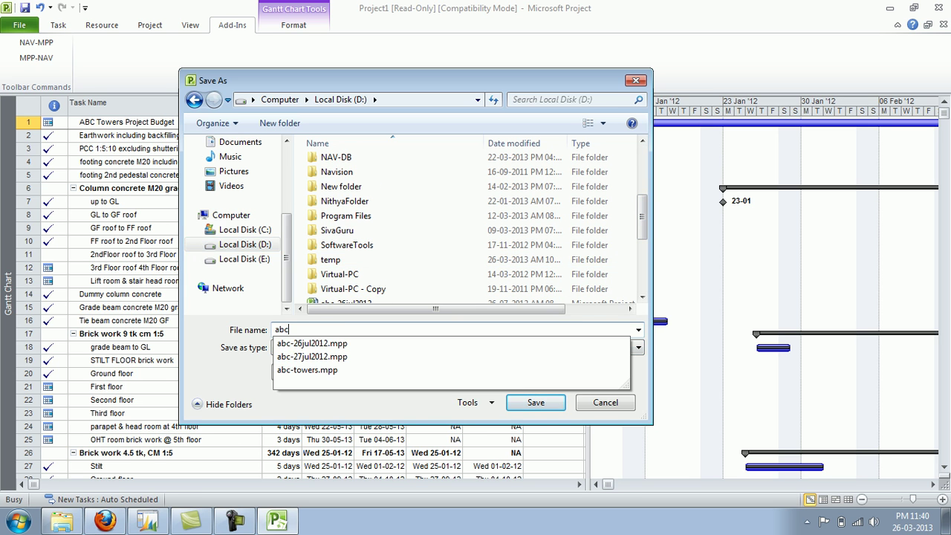
left_click(327, 370)
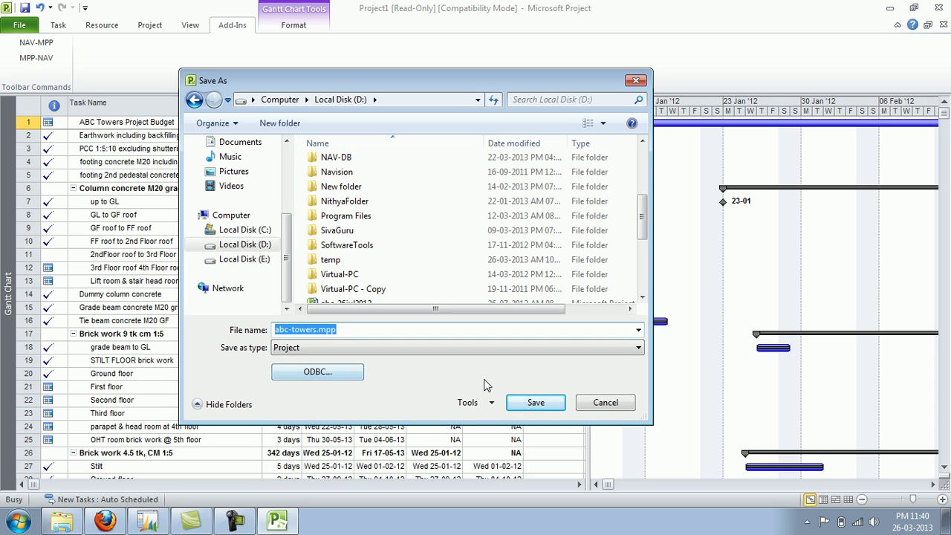
left_click(545, 406)
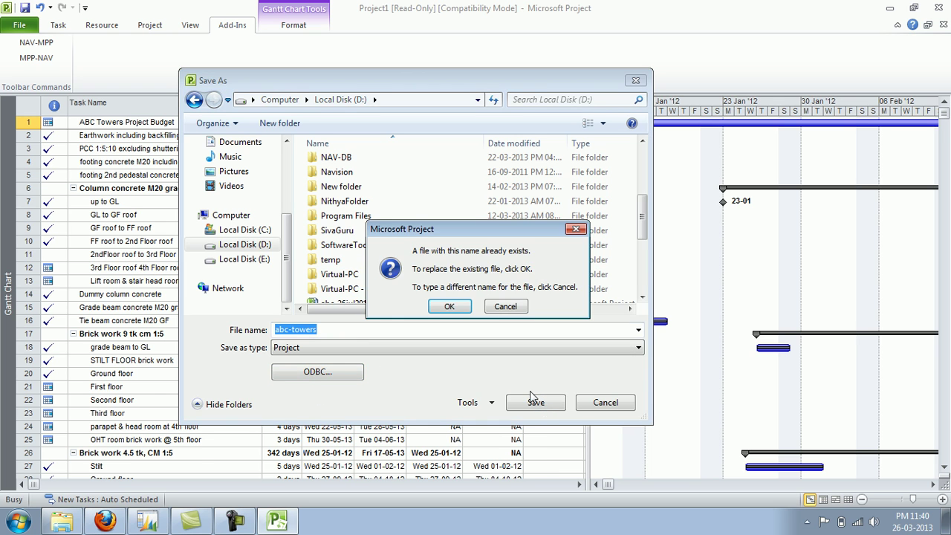
left_click(450, 307)
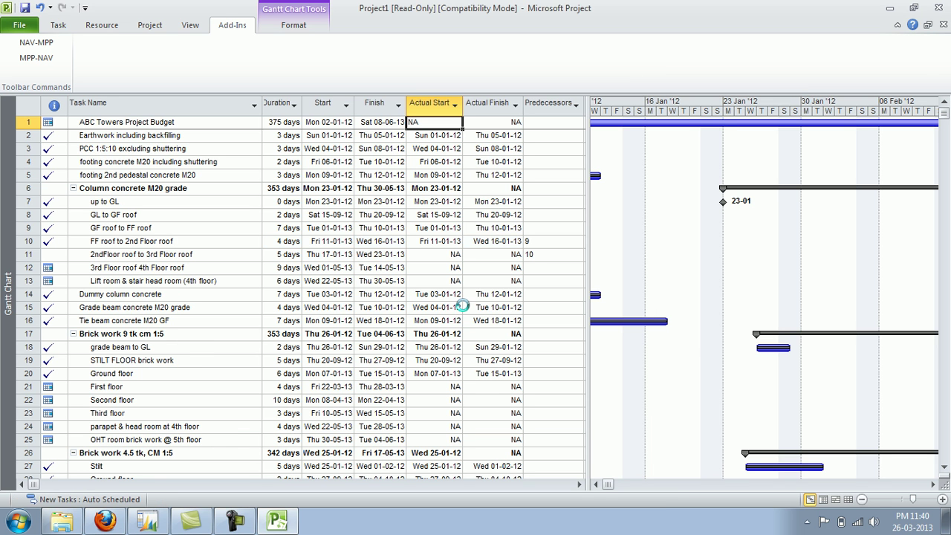
left_click(535, 307)
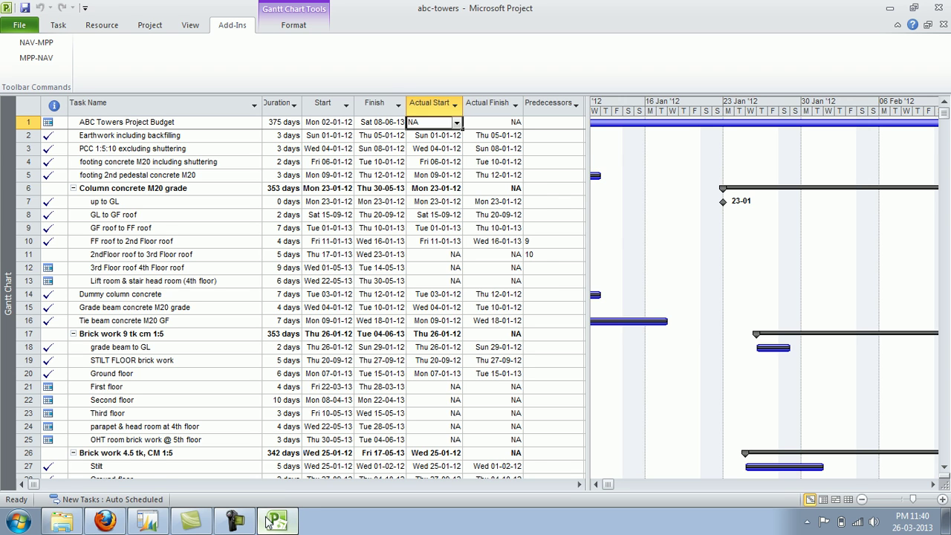
Switch to Microsoft Dynamics NAV and reopen the Job Task Lines to load the exported dates.
mouse_move(276, 524)
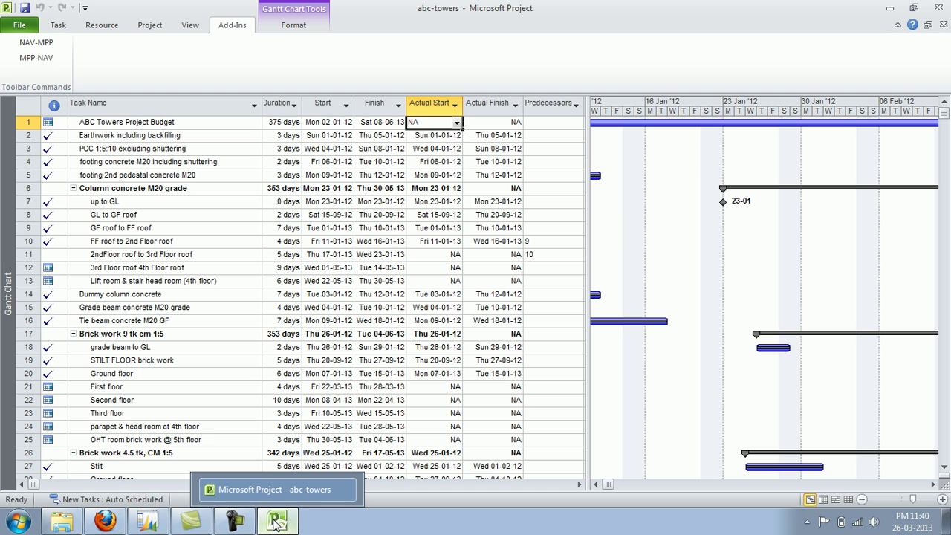
left_click(150, 524)
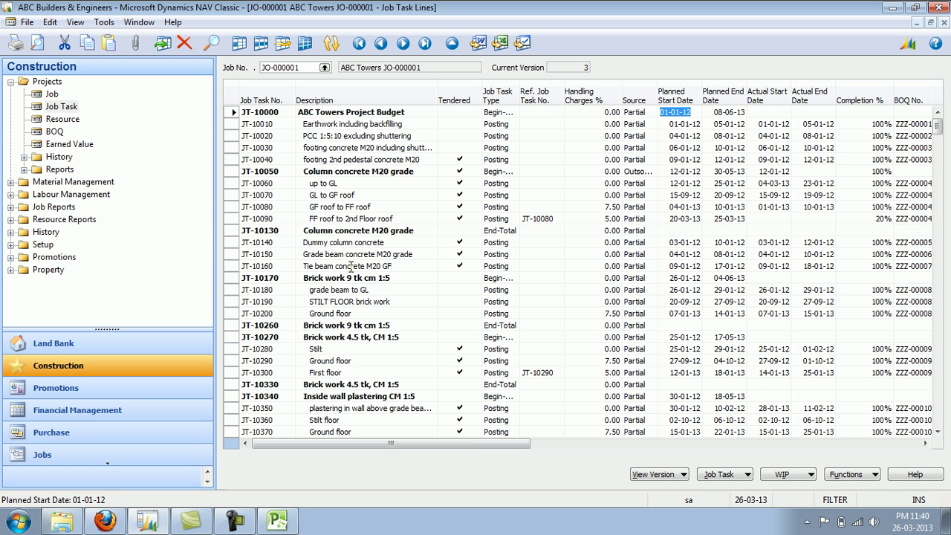
key("Escape")
left_click(74, 110)
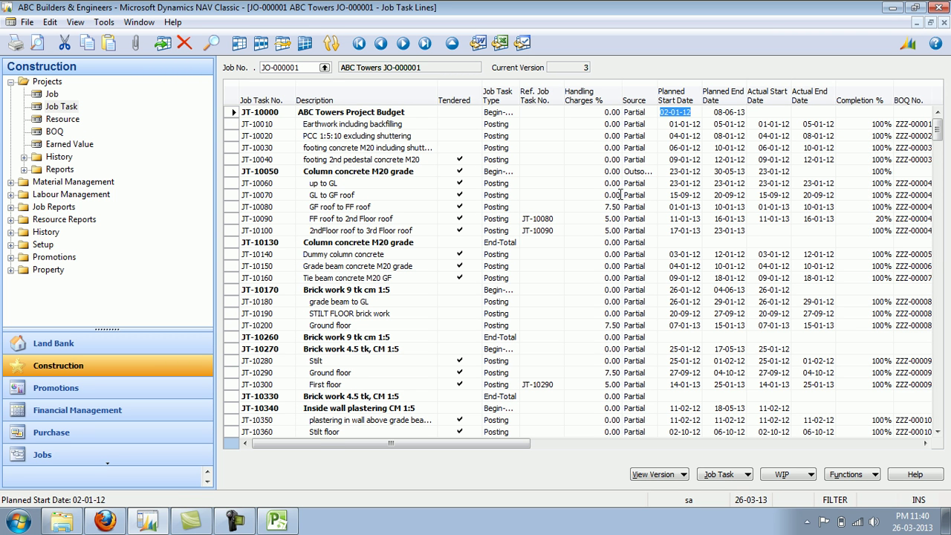
Check the exported actual dates of GF roof to FF roof and FF roof to 2nd Floor roof.
left_click(763, 208)
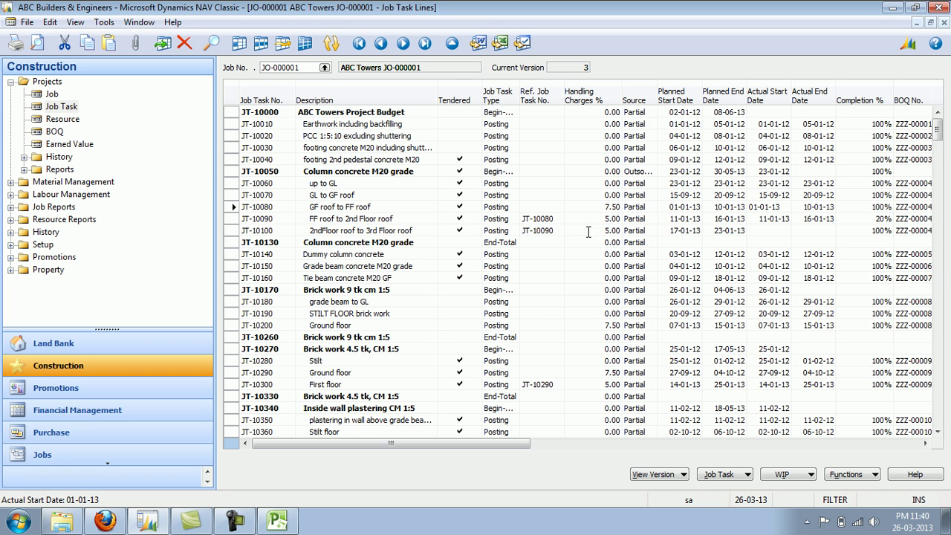
left_click(232, 220)
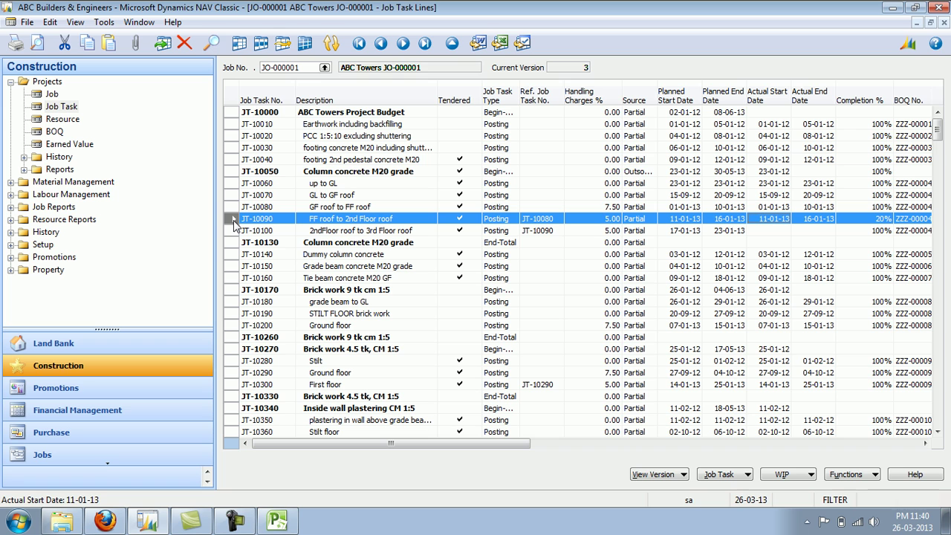
left_click(809, 220)
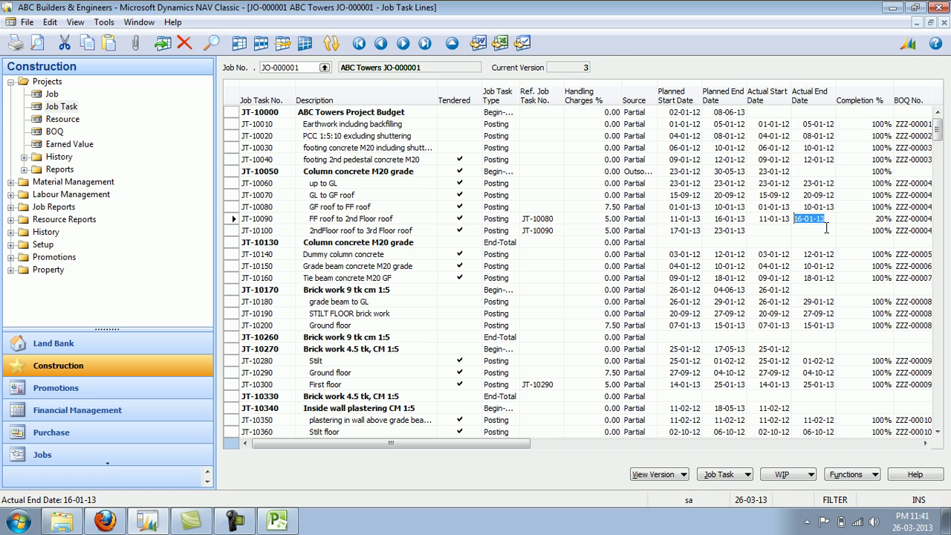
left_click(582, 68)
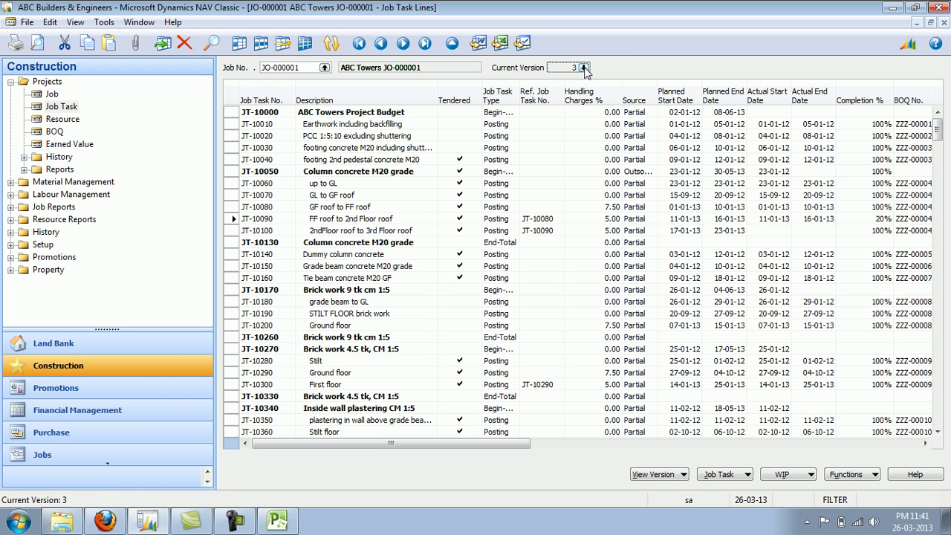
left_click(866, 475)
left_click(854, 437)
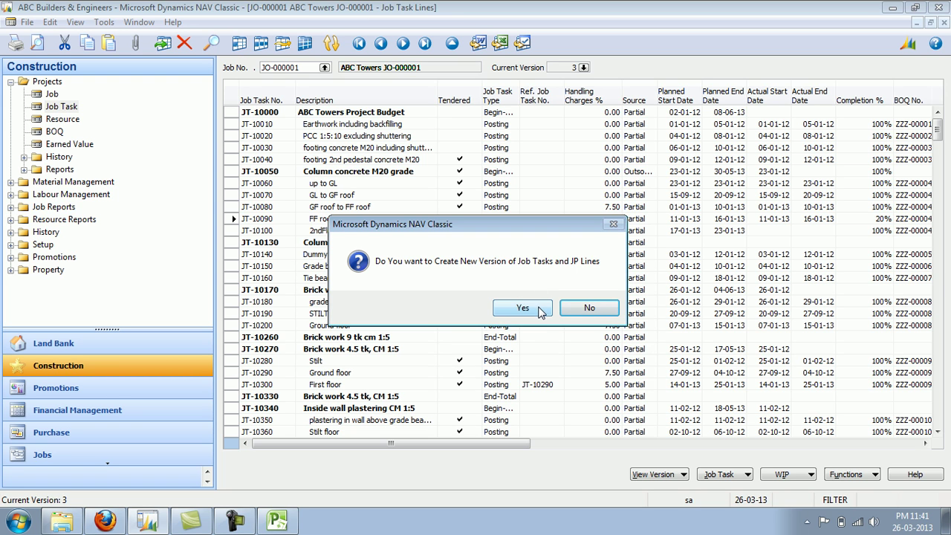
left_click(578, 309)
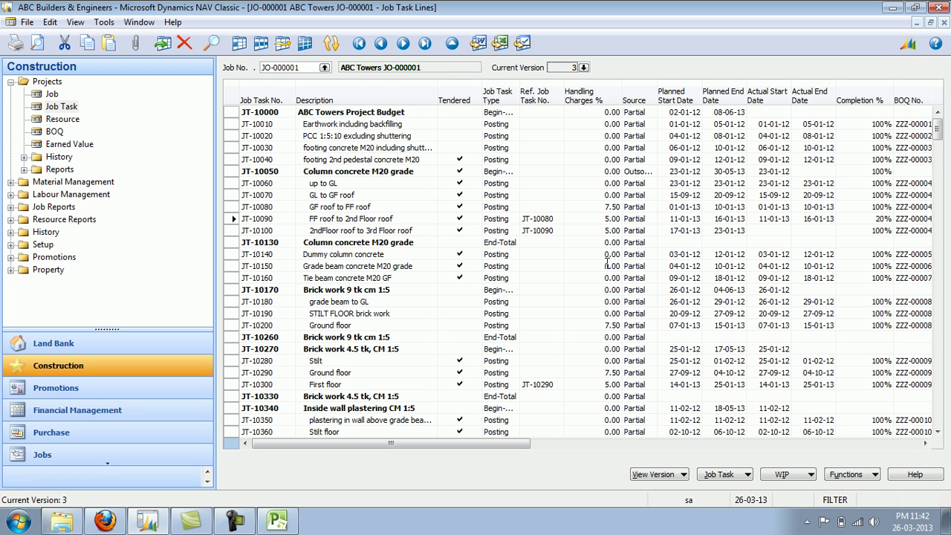
left_click(248, 526)
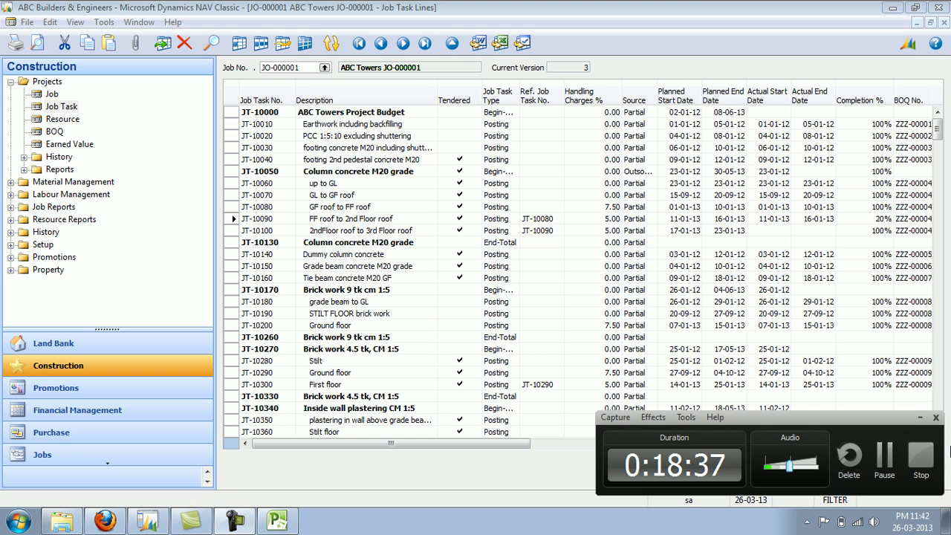